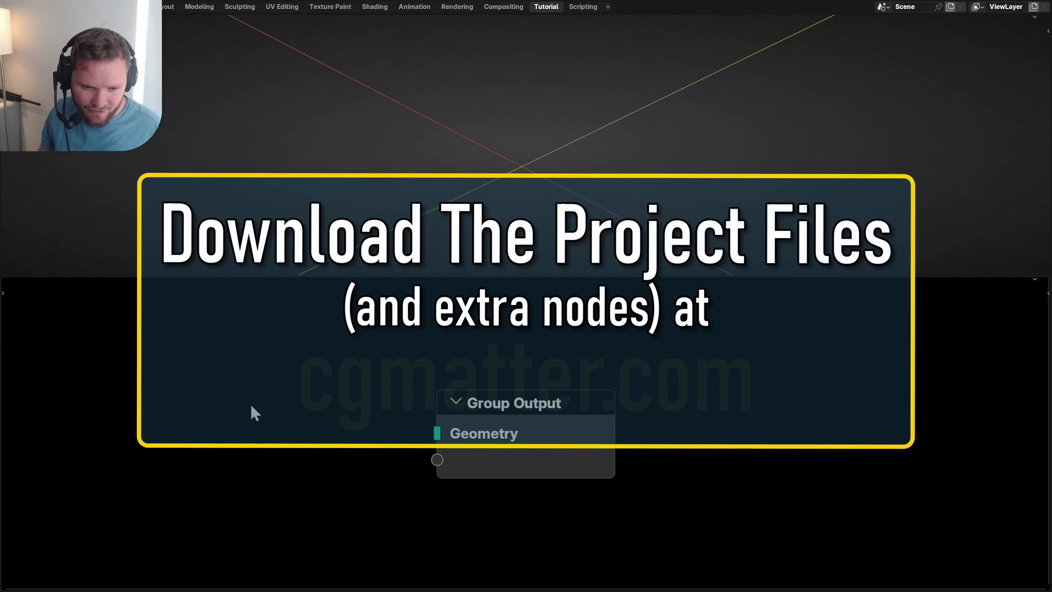
Step: Add a Grid node linked to the output with 100 × 100 vertices, viewed from the top
key("shift+a")
type("grid")
key("Return")
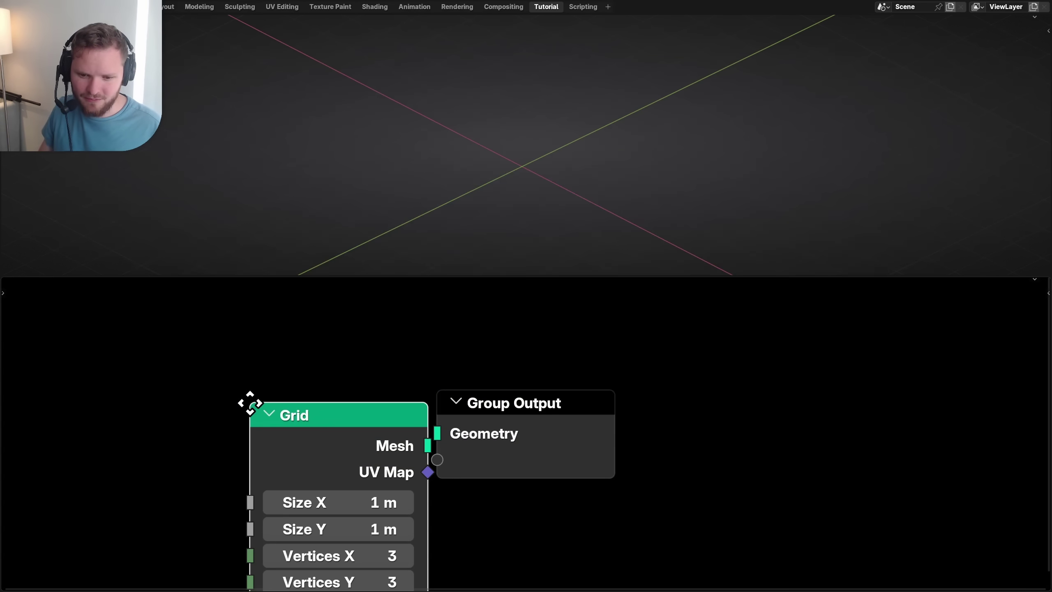
left_click(249, 404)
key("Home")
left_click(996, 28)
left_click(415, 488)
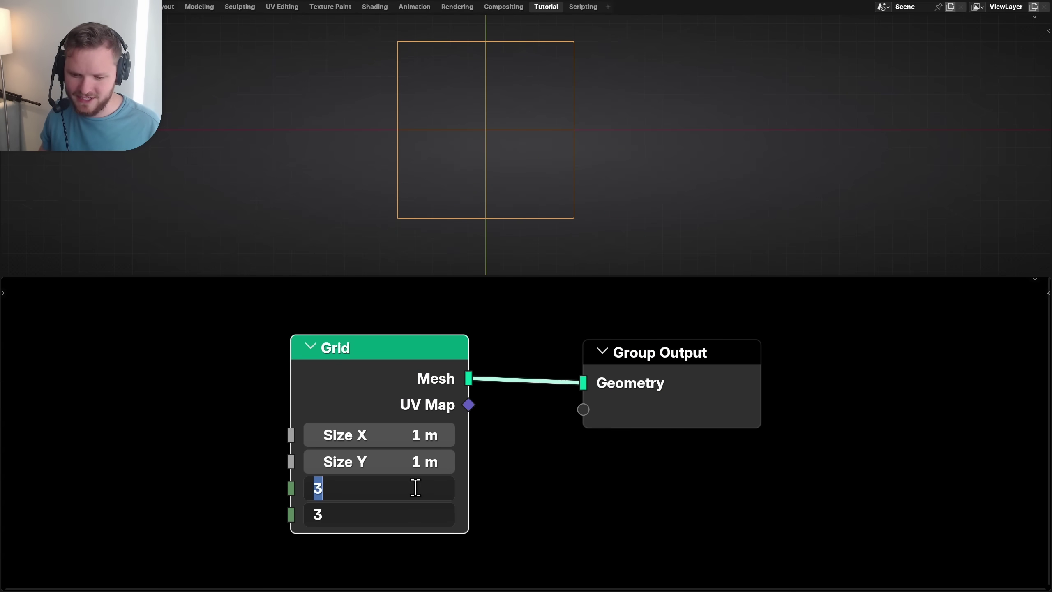
key("Return")
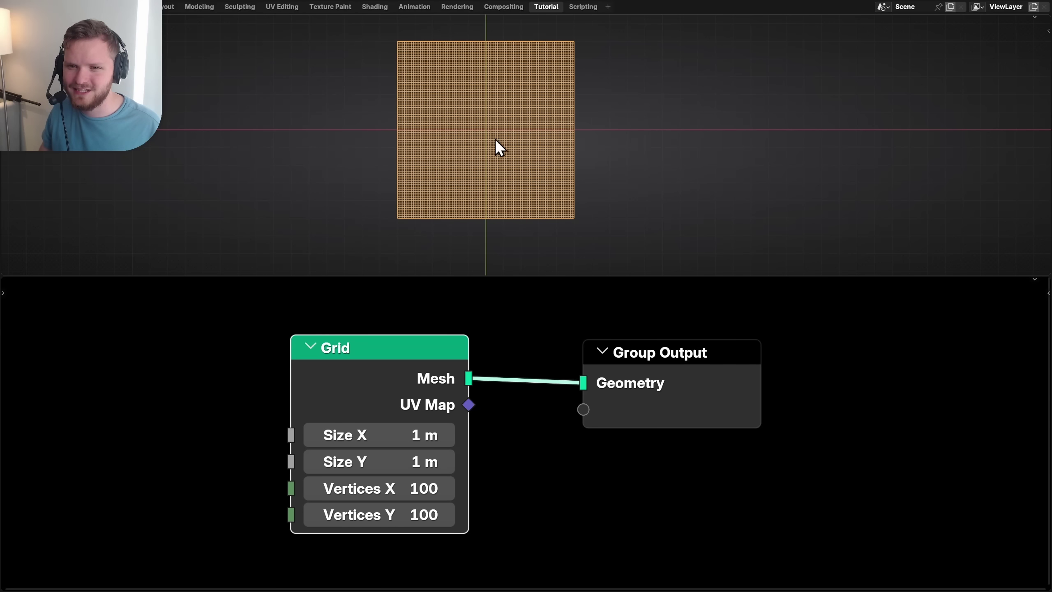
middle_click_drag(494, 128, 481, 133, "shift")
Step: Insert a Mesh to Points node between the Grid and the output
key("shift+a")
type("mesh to p")
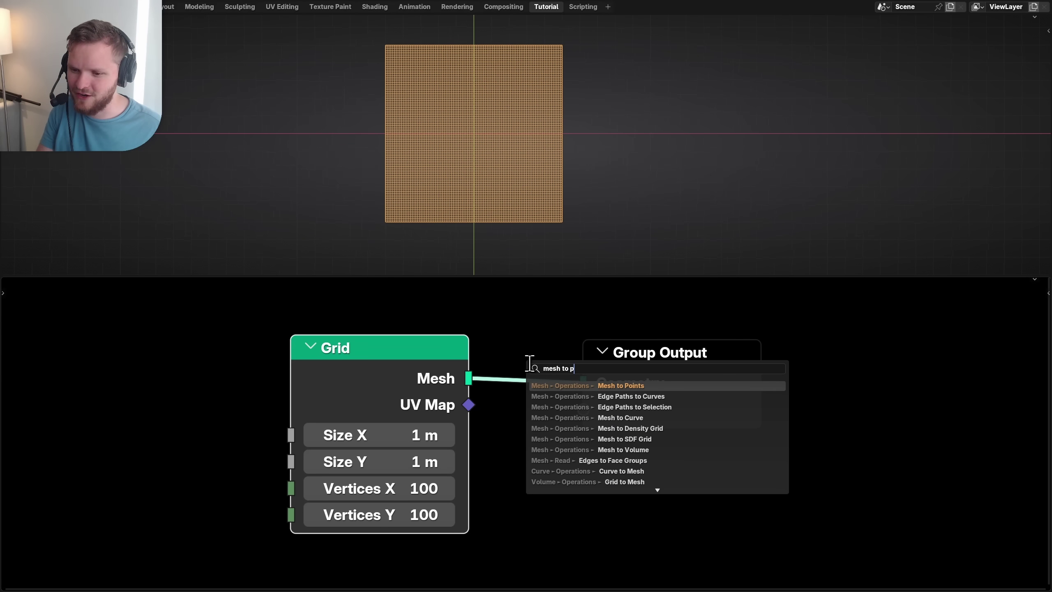
key("Return")
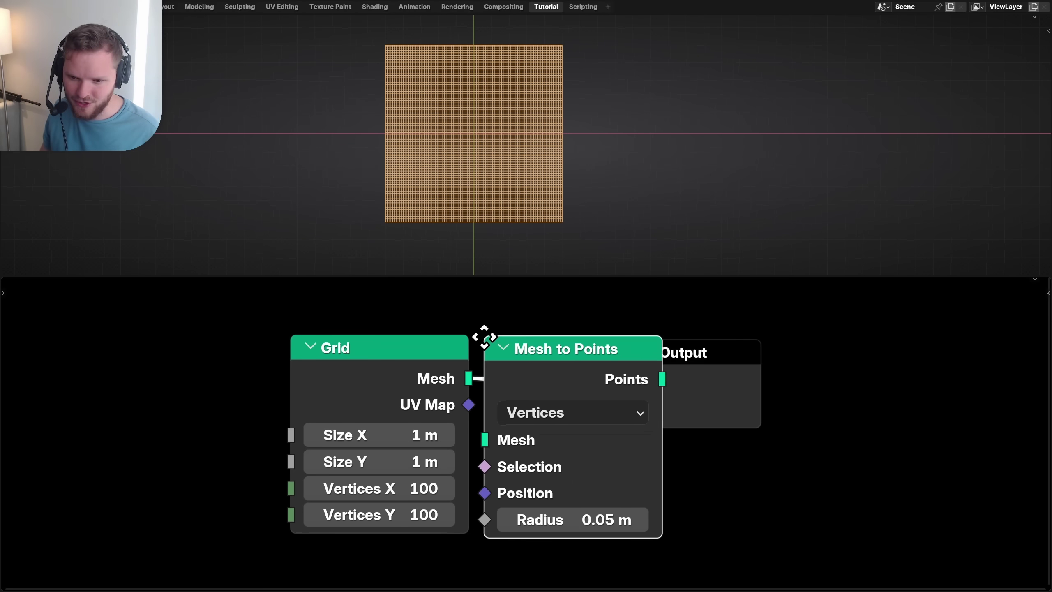
left_click(483, 337)
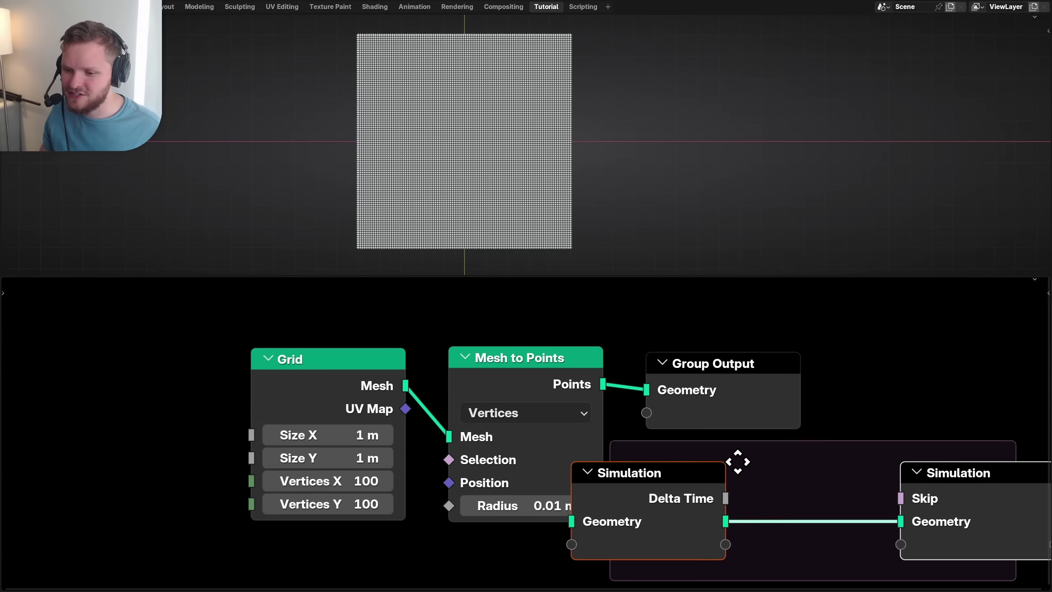
Step: Place the simulation zone on the link and insert a Set Position node inside it
left_click(792, 453)
key("Home")
left_click_drag(493, 439, 413, 399)
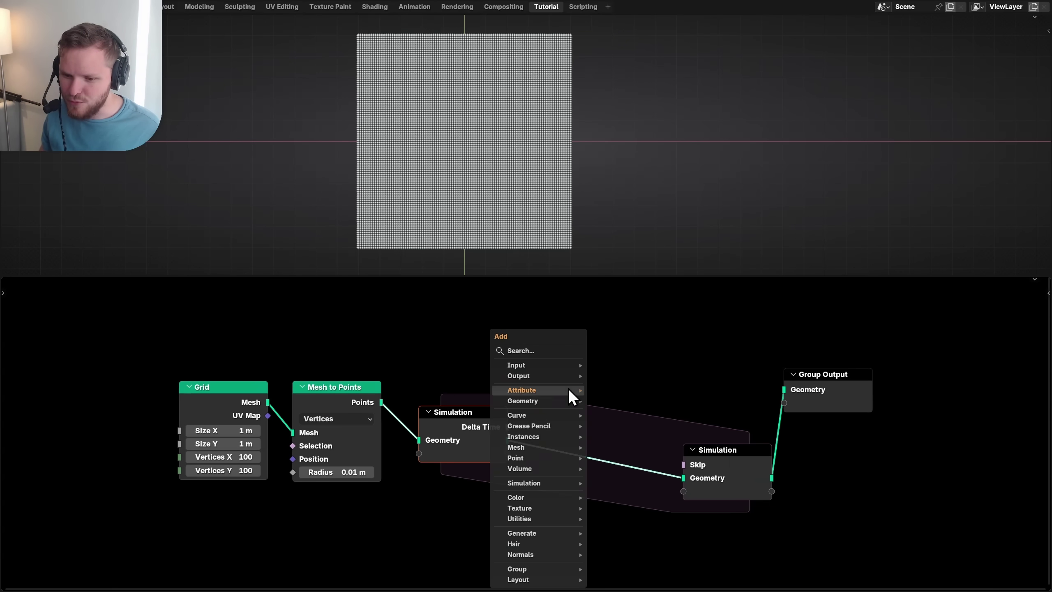
key("shift+a")
type("set pos")
key("Return")
left_click(564, 383)
left_click_drag(900, 505, 827, 471)
key("Home")
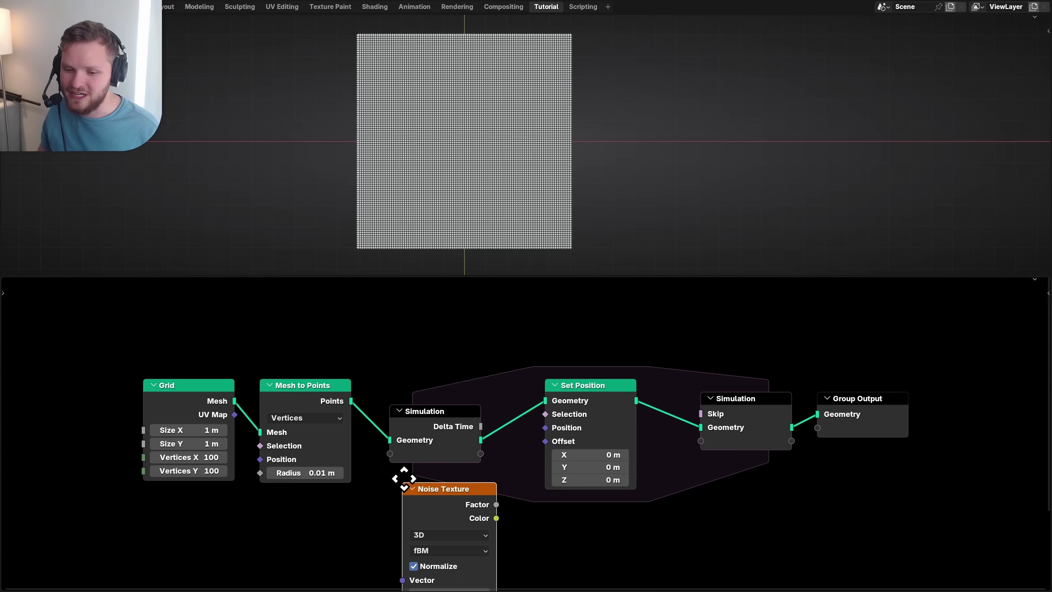
Step: Add a Noise Texture below the zone with Normalize turned off
left_click(393, 469)
key("Home")
left_click(440, 462)
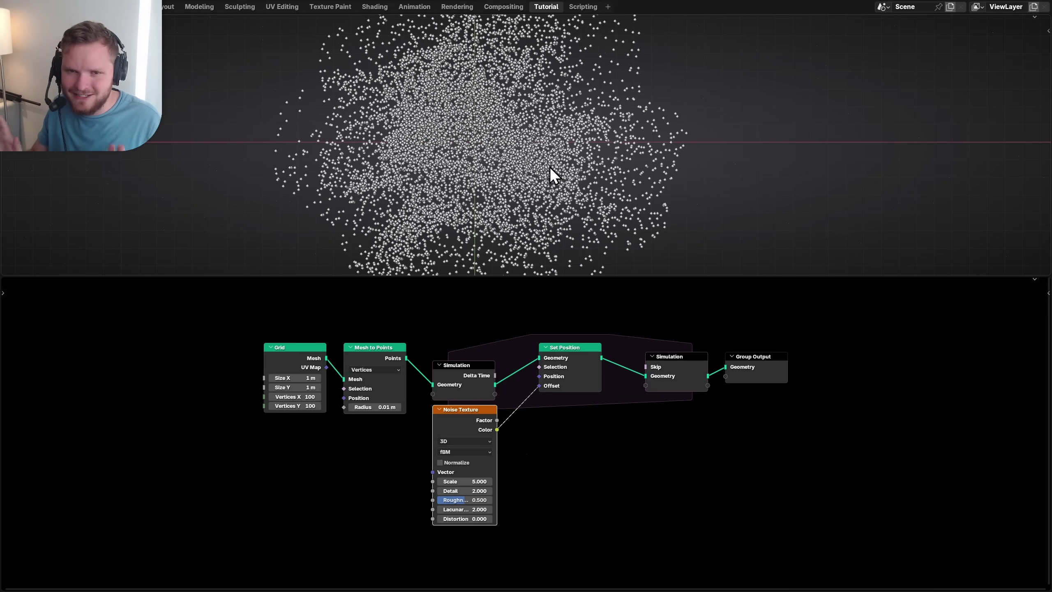
Step: Scale the noise colour by 0.01 with a Vector Math Scale node feeding Offset, then enlarge the viewport
key("shift+a")
type("vector add")
key("Return")
left_click(477, 414)
left_click(498, 432)
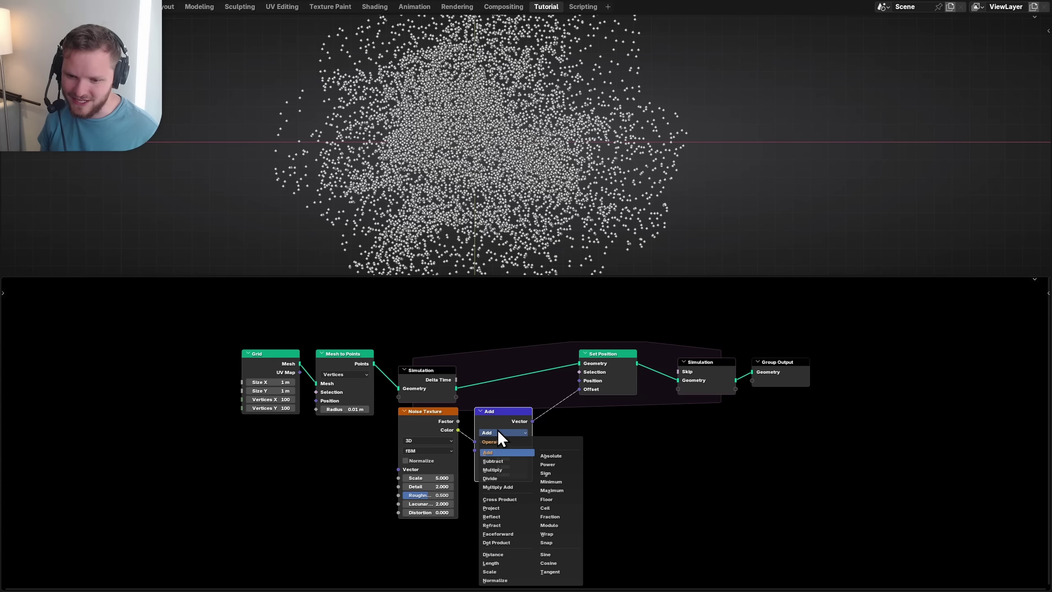
left_click(505, 572)
scroll(510, 447, "up", 3)
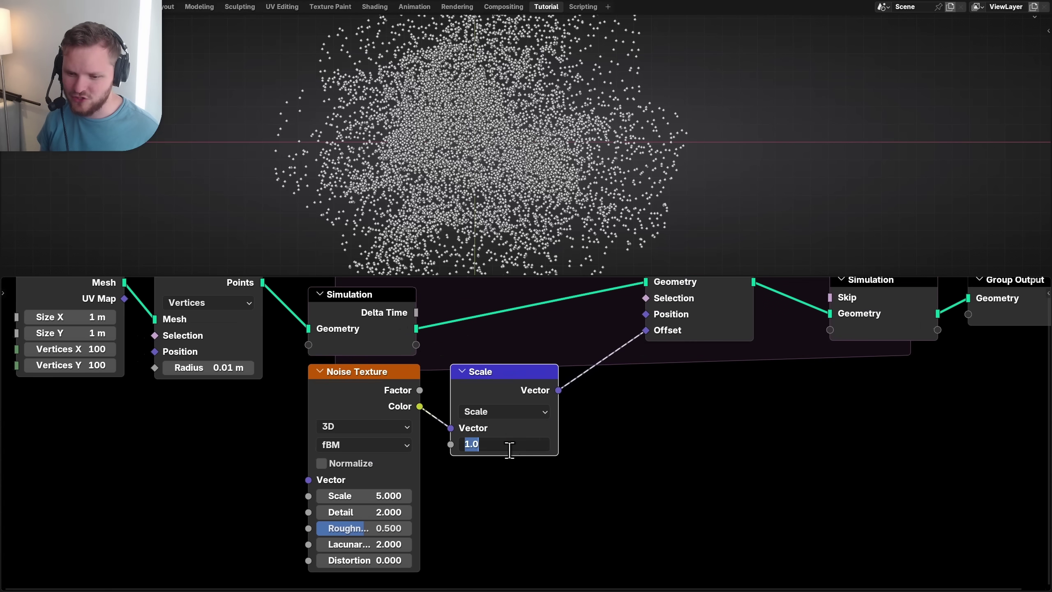
type("01")
key("Return")
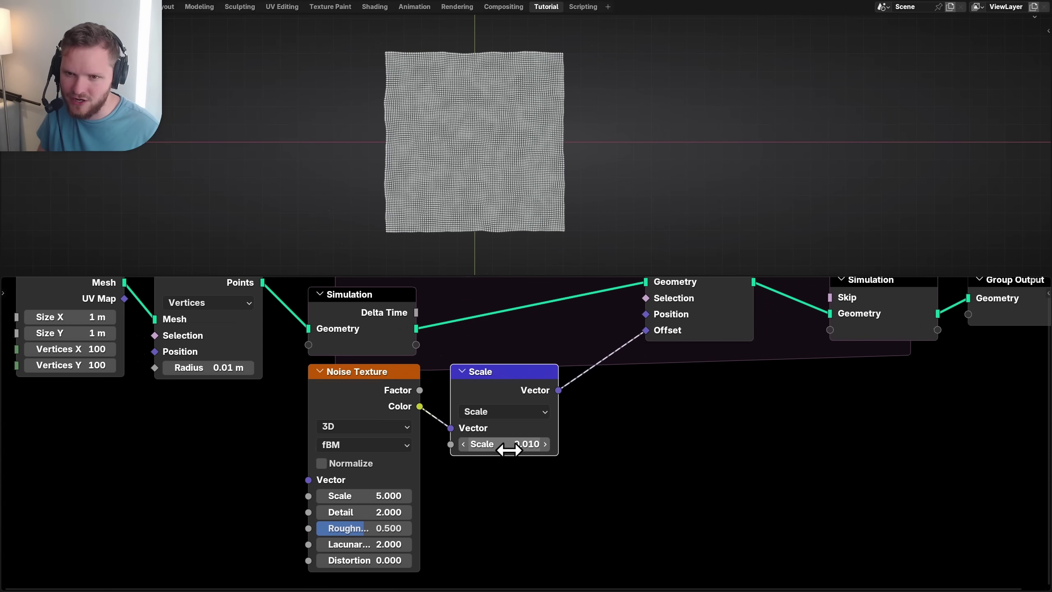
key("ctrl+space")
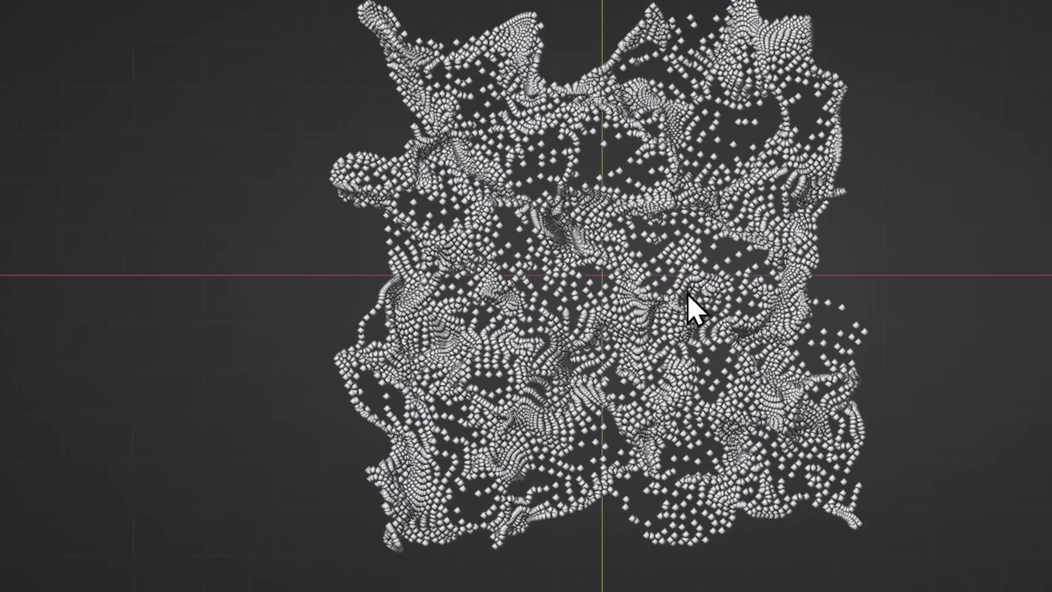
Step: Annotate a curved strand and circle an empty gap among the simulated points
scroll(681, 287, "up", 5)
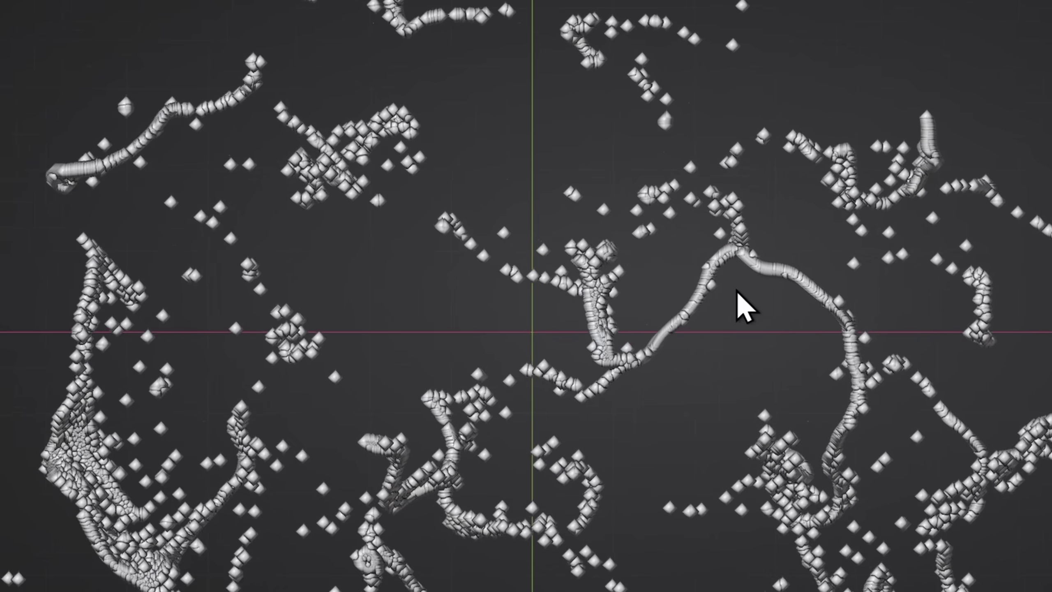
mouse_move(638, 365)
left_mouse_down()
mouse_move(756, 241)
mouse_move(851, 361)
mouse_move(835, 487)
left_mouse_up()
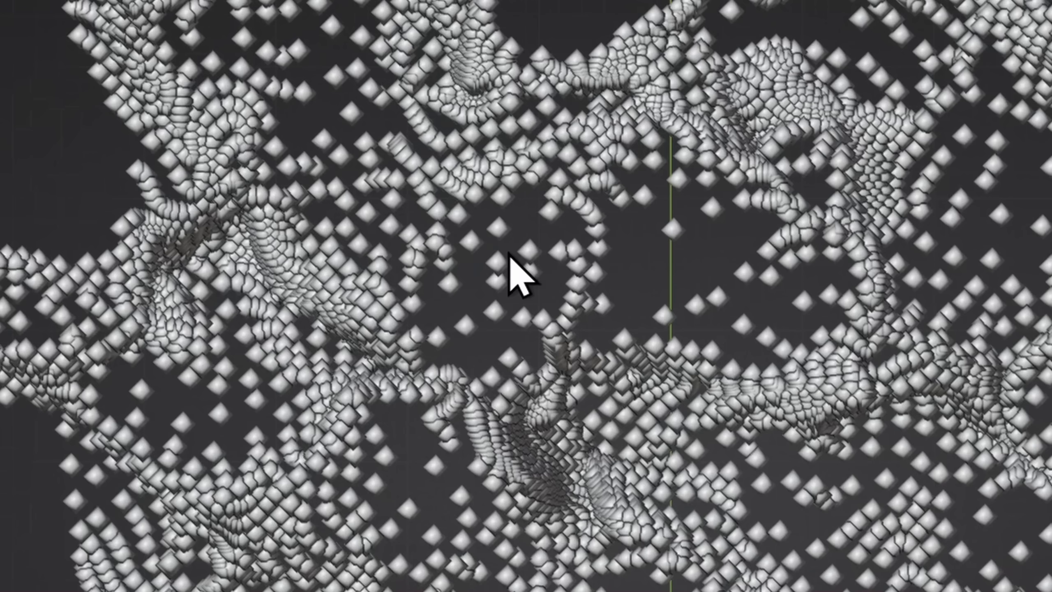
left_click_drag(459, 241, 450, 260)
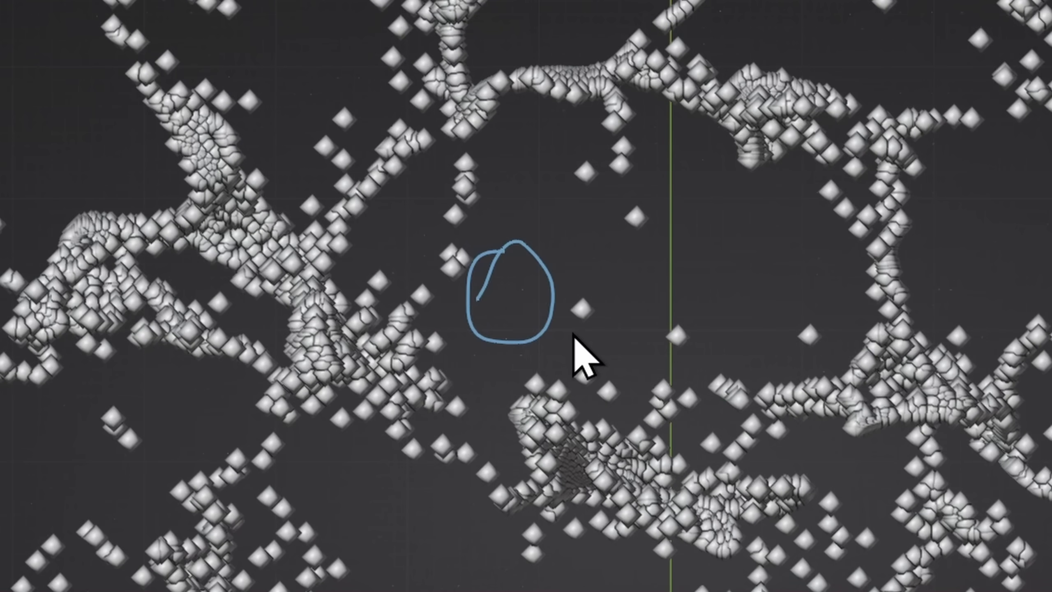
scroll(690, 385, "down", 5)
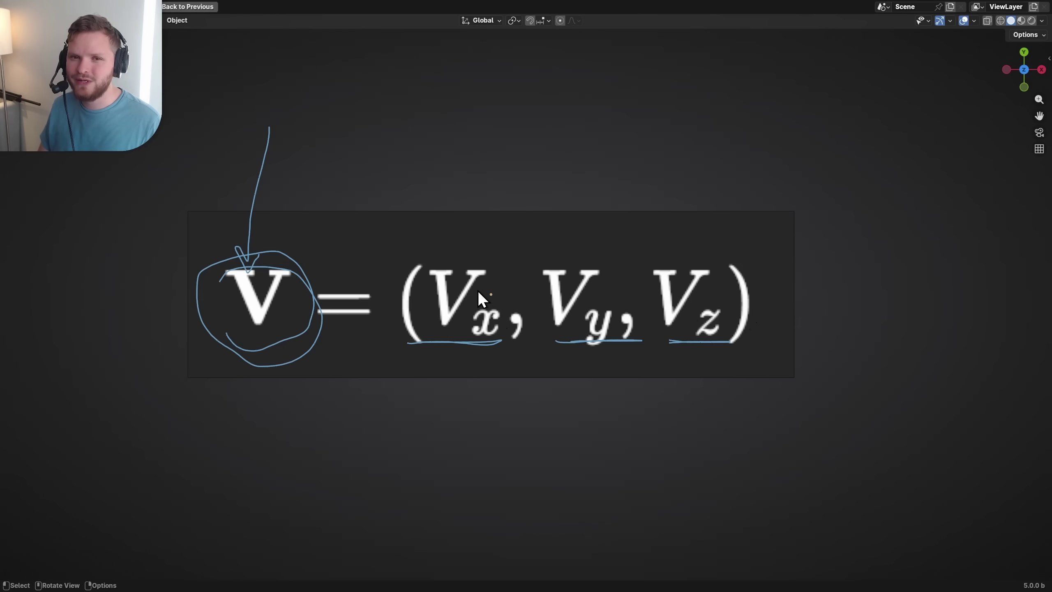
Step: Scroll to the curl determinant, circle the ∇×V term, then clear the strokes
scroll(497, 270, "down", 3)
scroll(470, 317, "down", 4, "ctrl")
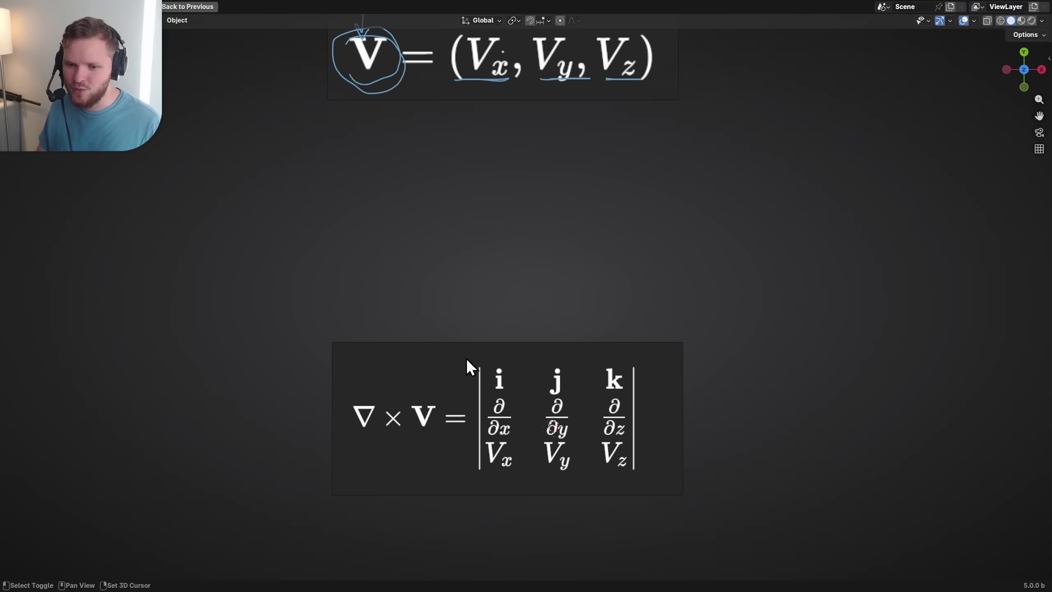
scroll(564, 289, "up", 5)
scroll(556, 305, "up", 3)
mouse_move(255, 371)
left_mouse_down()
mouse_move(369, 364)
mouse_move(448, 242)
left_mouse_up()
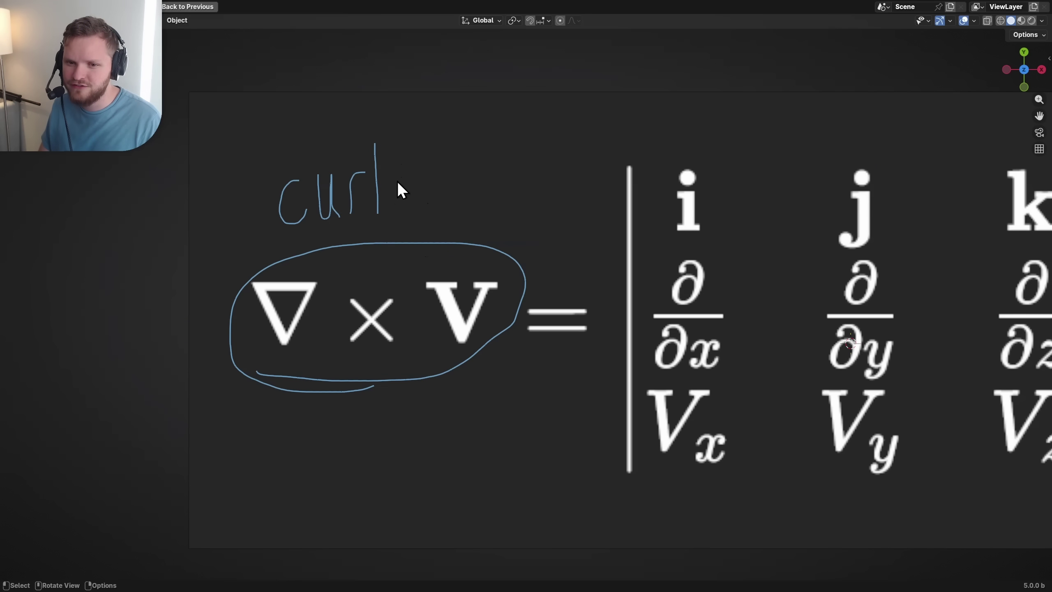
key("Escape")
Step: Trace the determinant's left bar, clear it, and scroll down to the expanded formula
scroll(299, 202, "down", 4, "ctrl")
scroll(299, 203, "down", 1)
left_click_drag(296, 194, 310, 437)
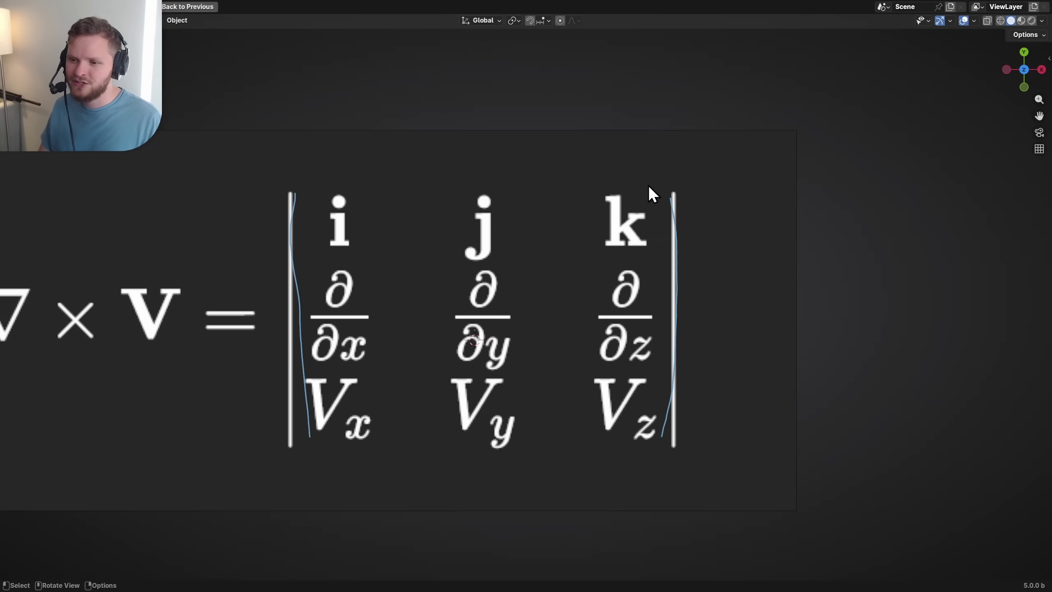
key("Escape")
scroll(427, 282, "down", 4)
Step: Erase the old loops around the formula's terms and pan across the curl formula
scroll(420, 448, "down", 5, "shift")
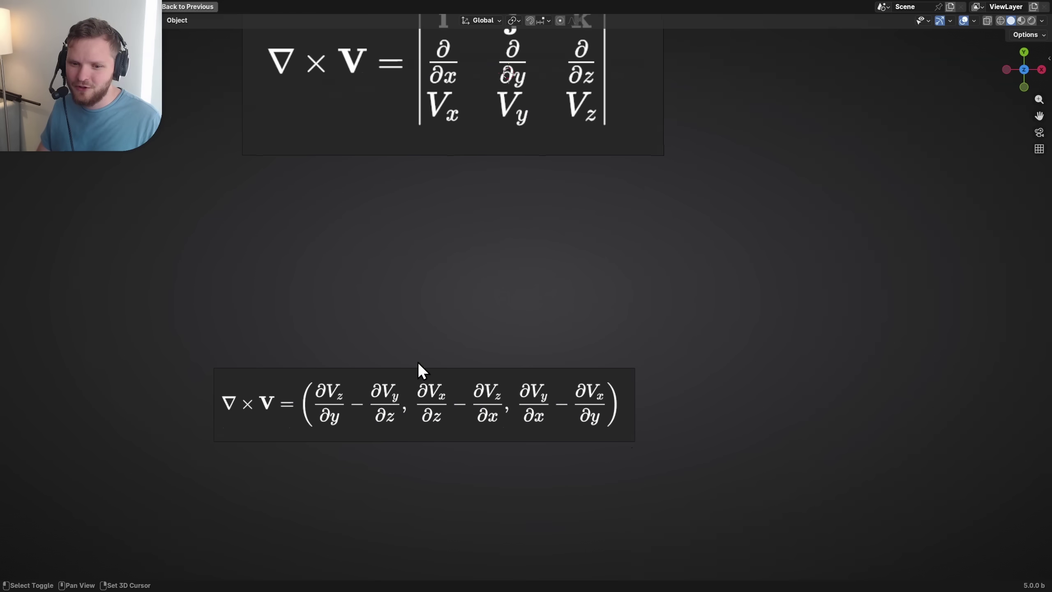
scroll(401, 399, "up", 6)
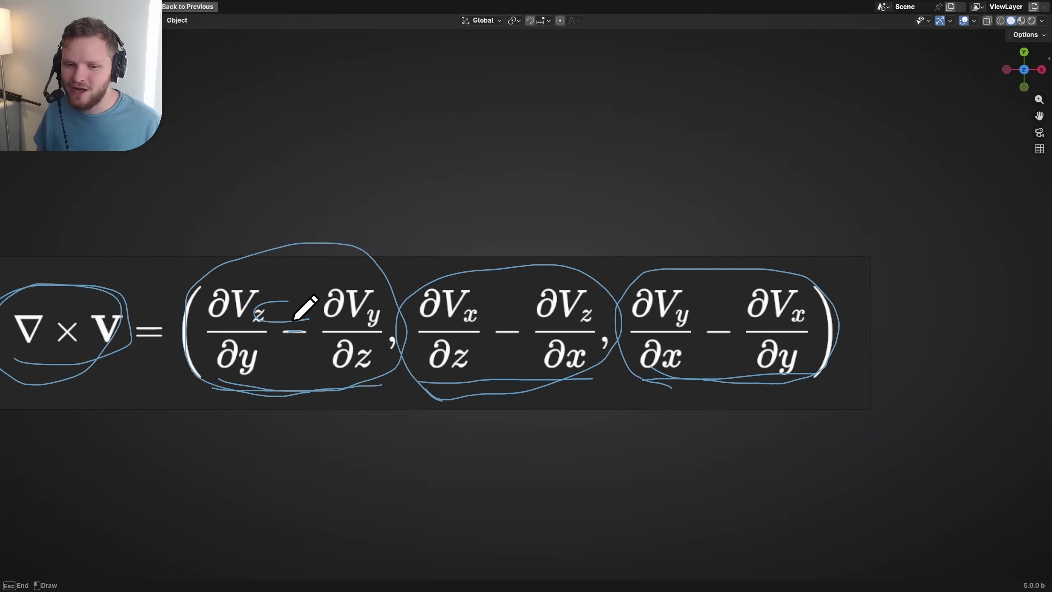
right_click_drag(578, 360, 291, 371)
middle_click_drag(183, 359, 50, 355, "shift")
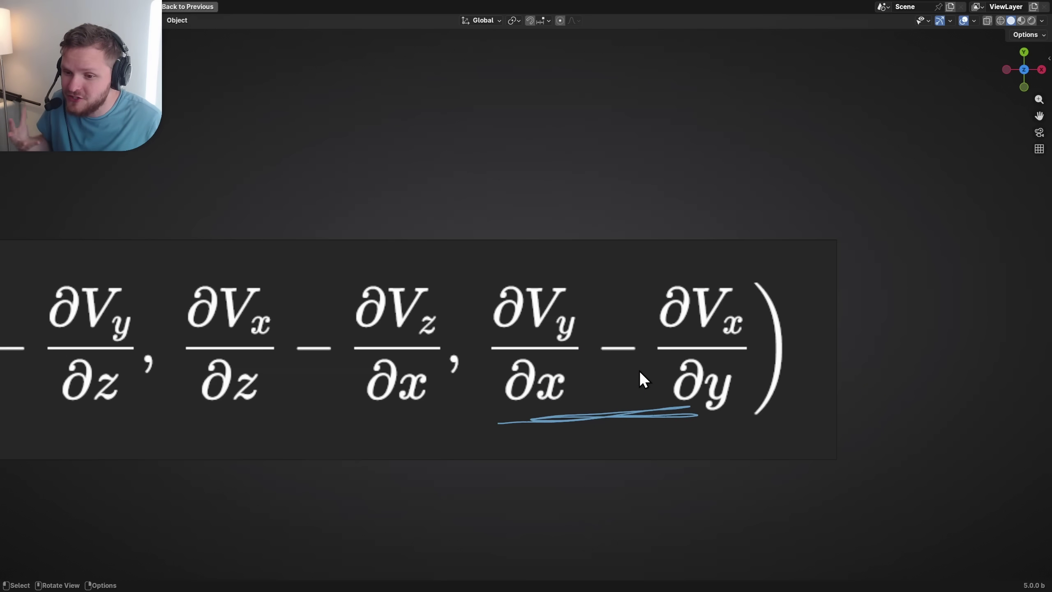
scroll(639, 371, "up", 2)
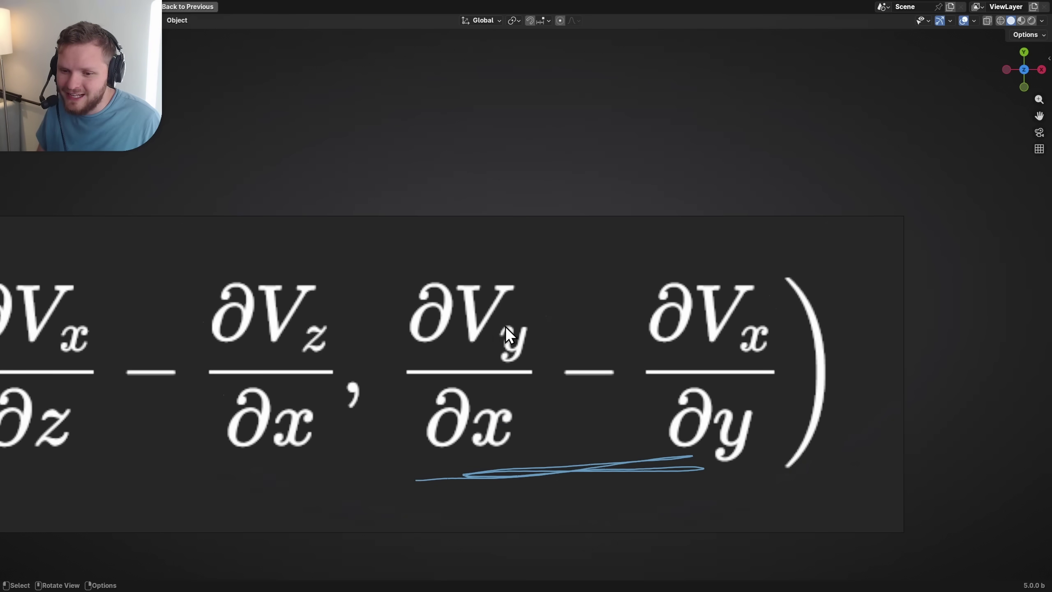
Step: Mark the y subscript in ∂Vy/∂x and scribble out the z-derivative fractions, including ∂Vx/∂z
key("d")
left_click_drag(508, 326, 517, 372)
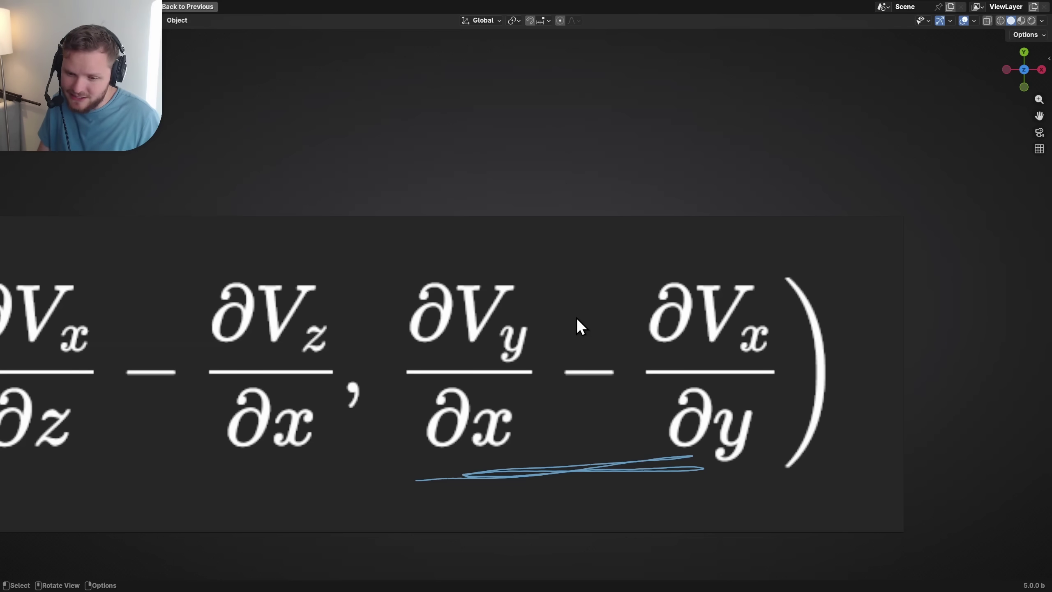
mouse_move(704, 456)
left_mouse_down()
mouse_move(512, 404)
mouse_move(468, 299)
left_mouse_up()
key("Up")
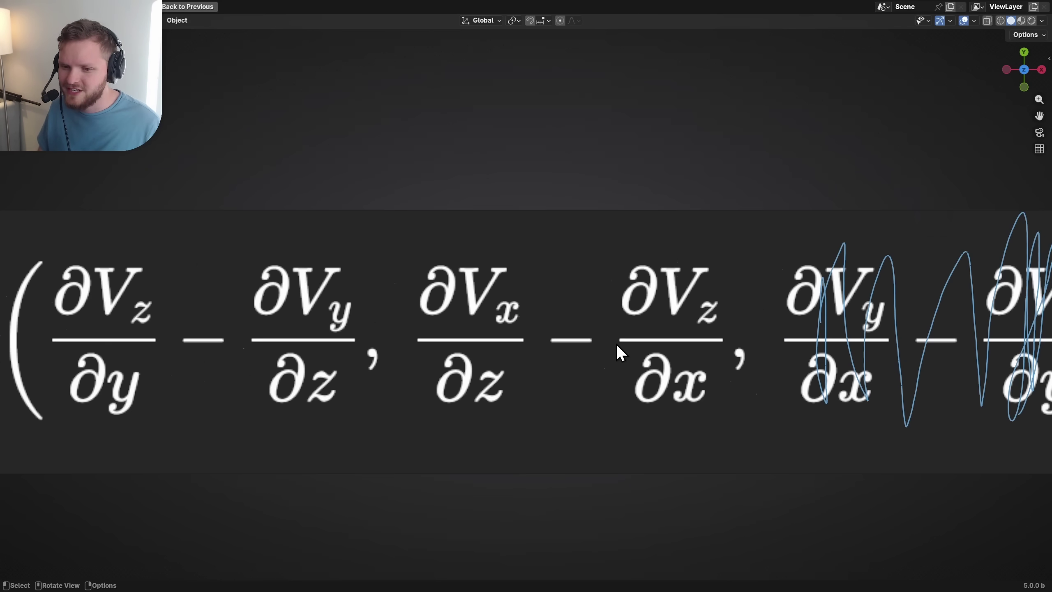
mouse_move(506, 350)
left_mouse_down()
mouse_move(481, 379)
mouse_move(490, 394)
mouse_move(456, 277)
mouse_move(455, 378)
left_mouse_up()
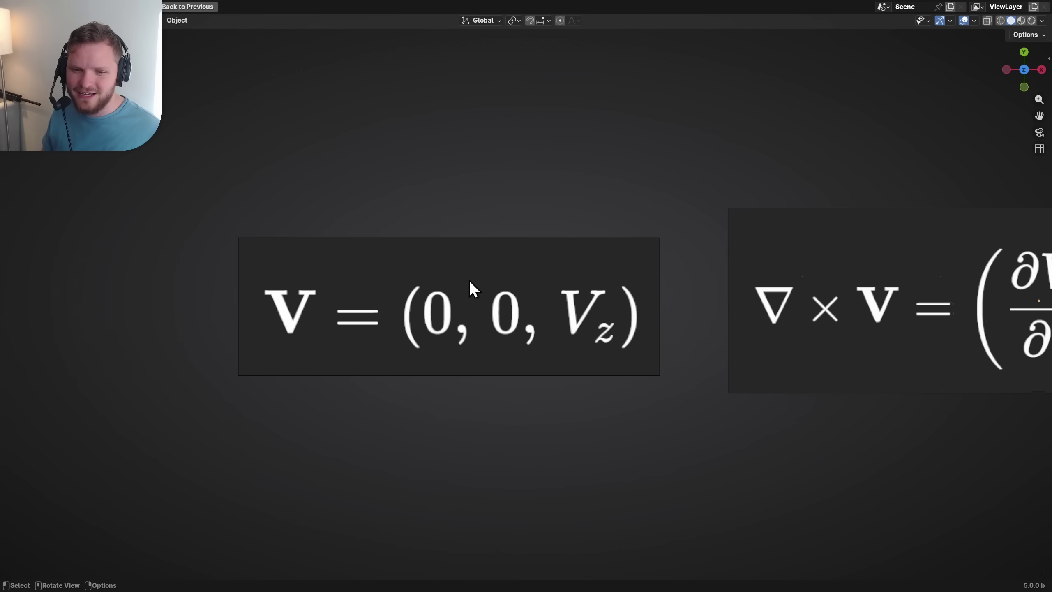
Step: Circle V, underline Vz, and draw an arrow from V to the curl equation
left_click_drag(305, 263, 304, 268)
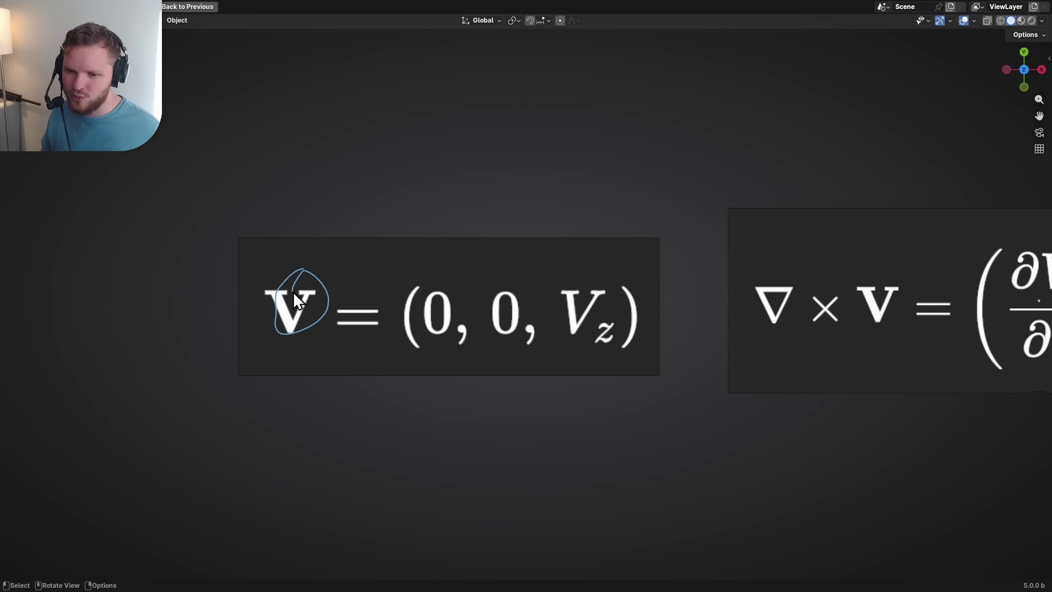
left_click_drag(564, 350, 613, 352)
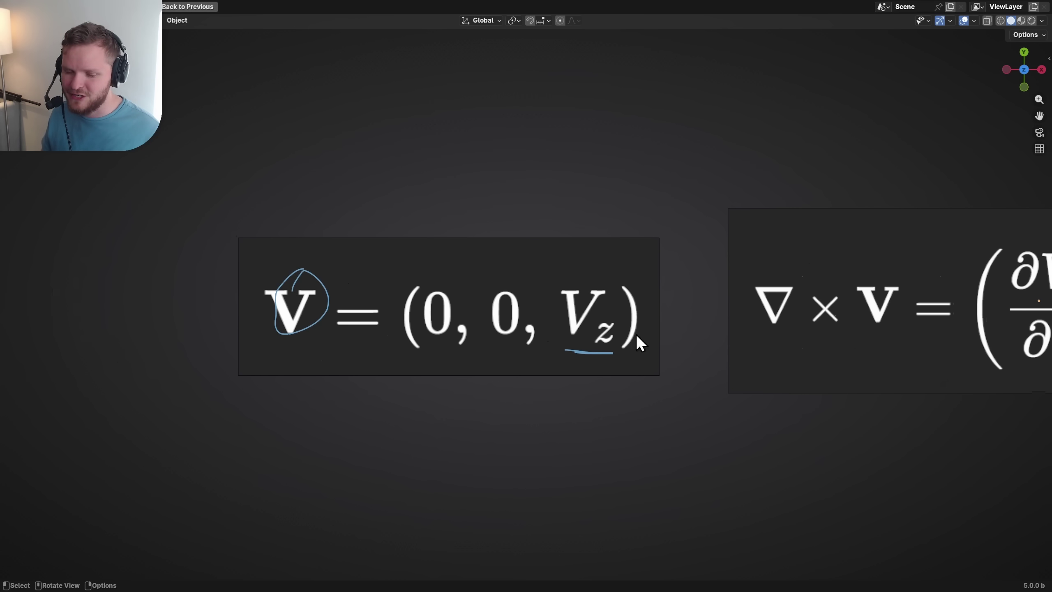
key("Home")
mouse_move(360, 275)
left_mouse_down()
mouse_move(491, 226)
mouse_move(531, 313)
mouse_move(548, 294)
left_mouse_up()
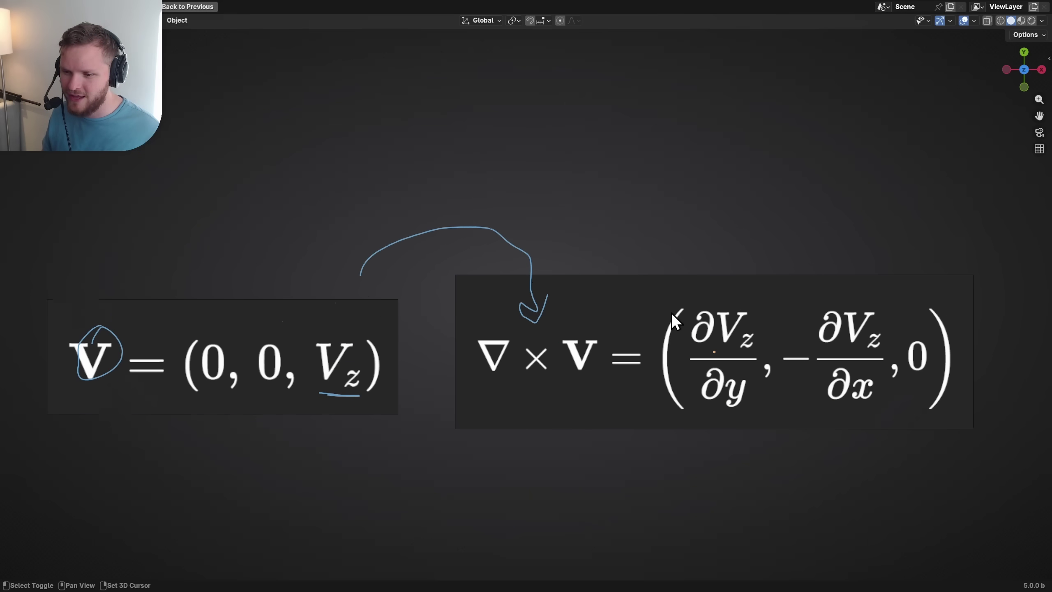
middle_click_drag(926, 332, 720, 331, "shift")
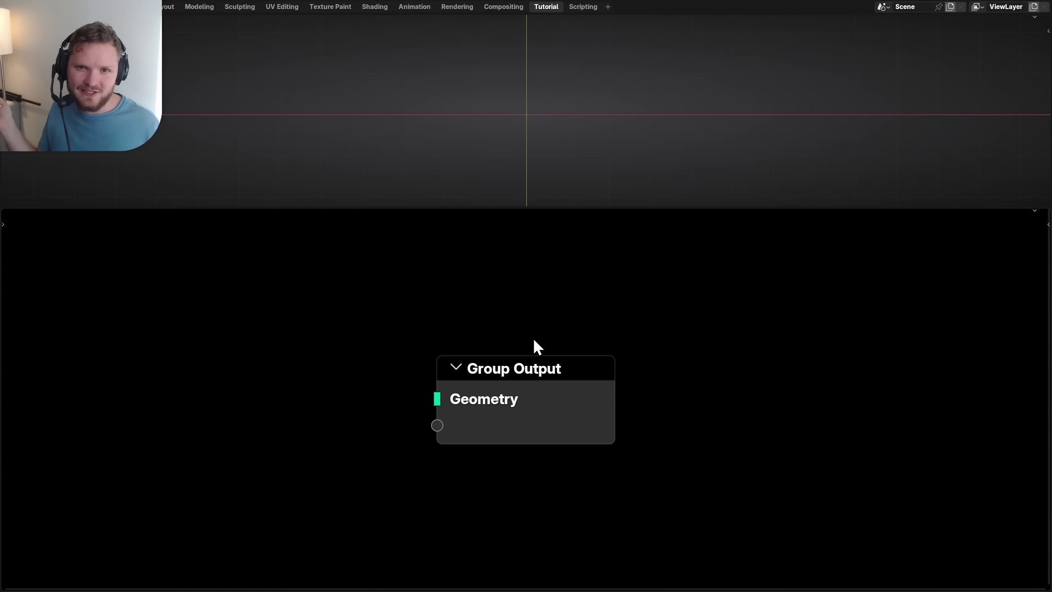
Step: Add a Noise Texture node to the left of Group Output
key("shift+a")
type("noise")
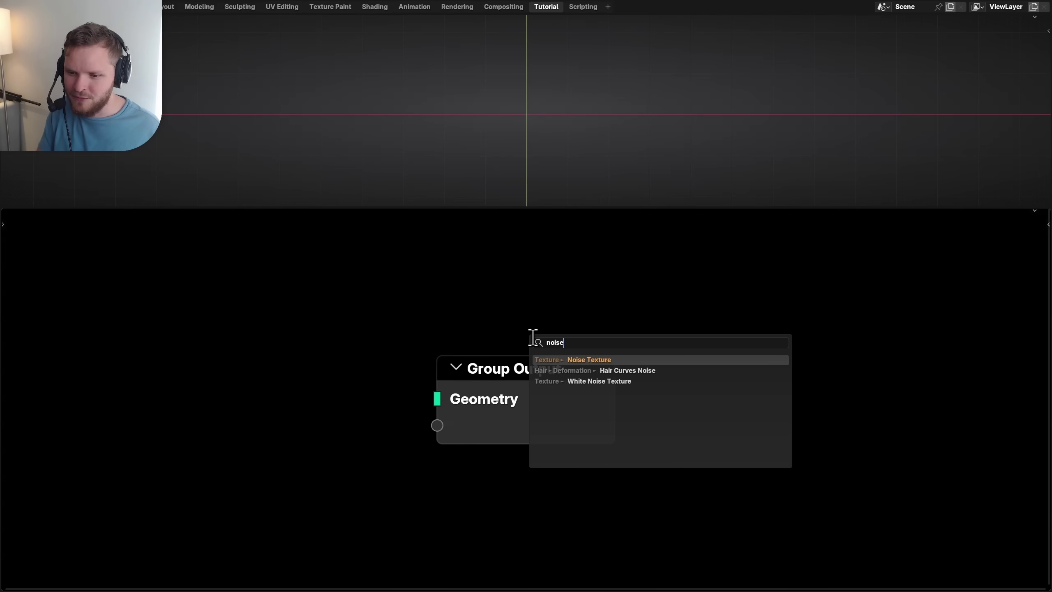
key("Return")
left_click(301, 327)
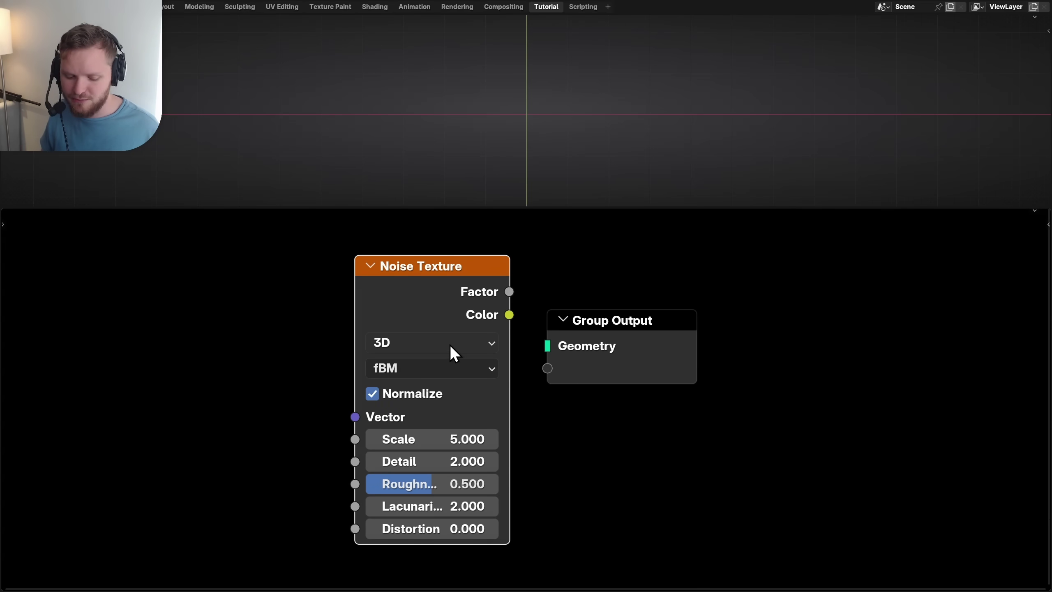
scroll(450, 344, "down", 1)
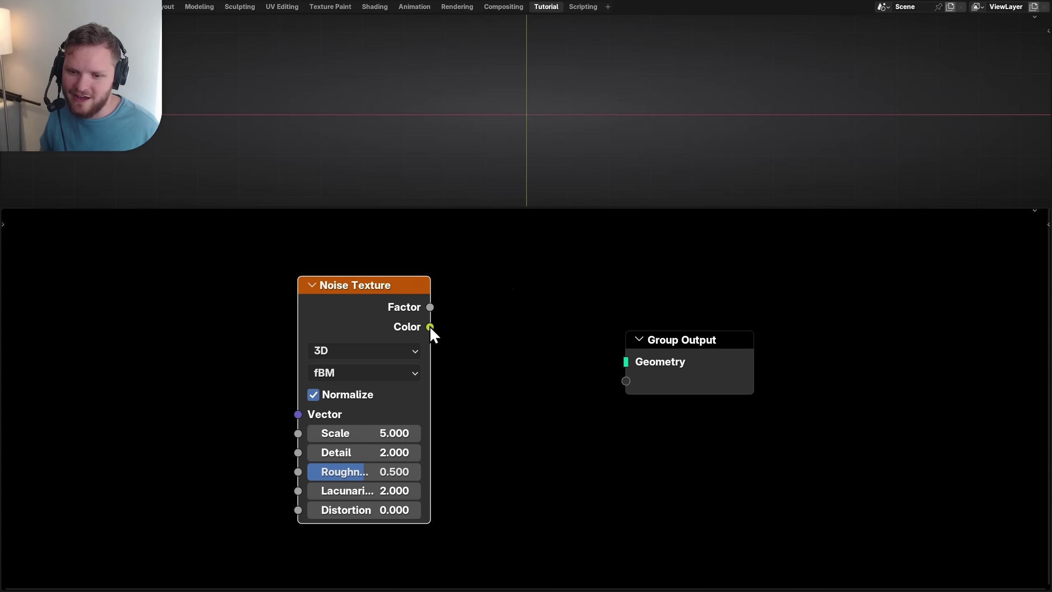
Step: Feed the noise Color into a vector Multiply node set to (0, 0, 1)
left_click_drag(430, 327, 464, 318)
type("mul")
key("Return")
left_click(466, 298)
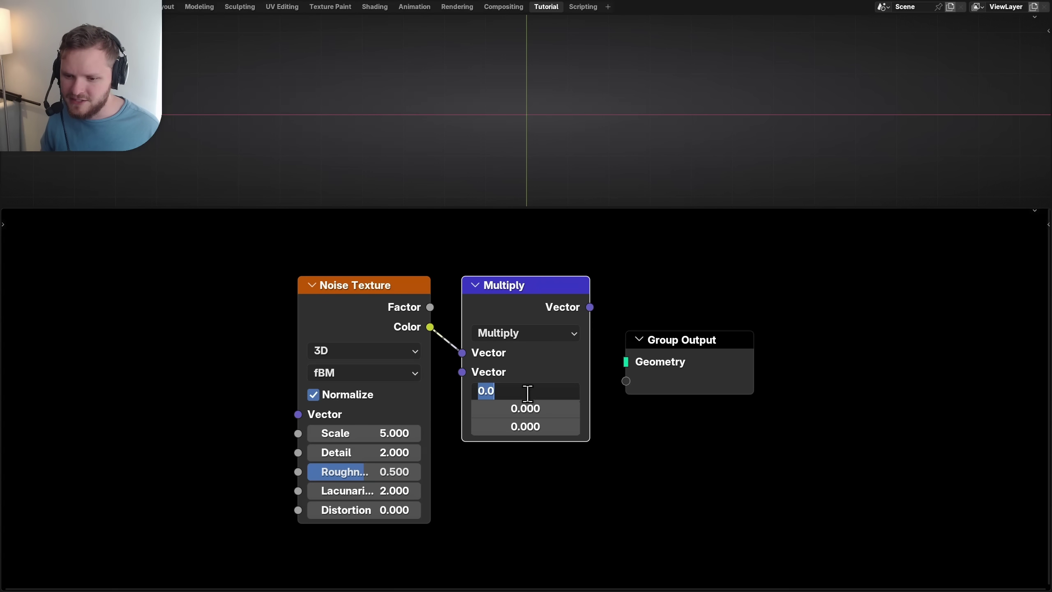
left_click(525, 425)
type("1")
key("Return")
Step: Link a Position node into the noise Vector input and select the three nodes
left_click_drag(462, 372, 174, 370)
type("pos")
key("Return")
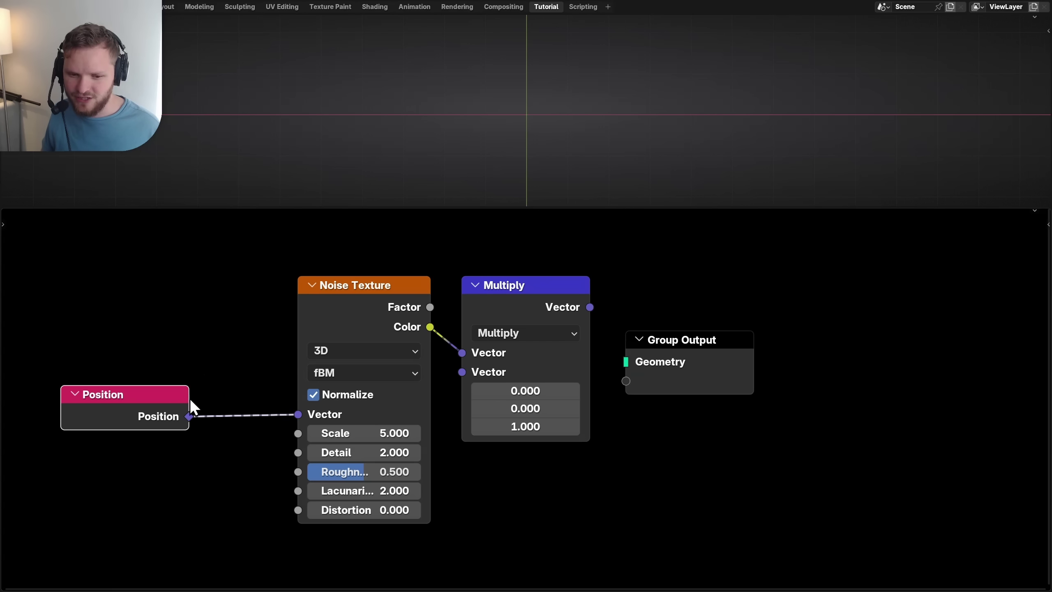
left_click(176, 365)
key("Home")
left_click_drag(465, 257, 623, 392)
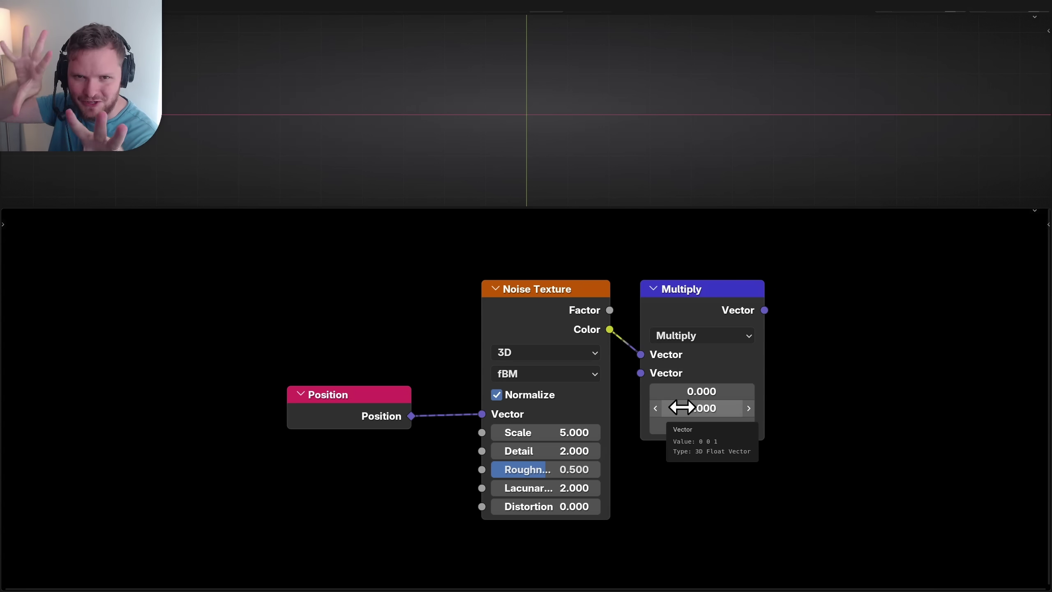
Step: Connect the Multiply result to Group Output, exit to the parent tree, and close the curl image window
left_click(547, 324)
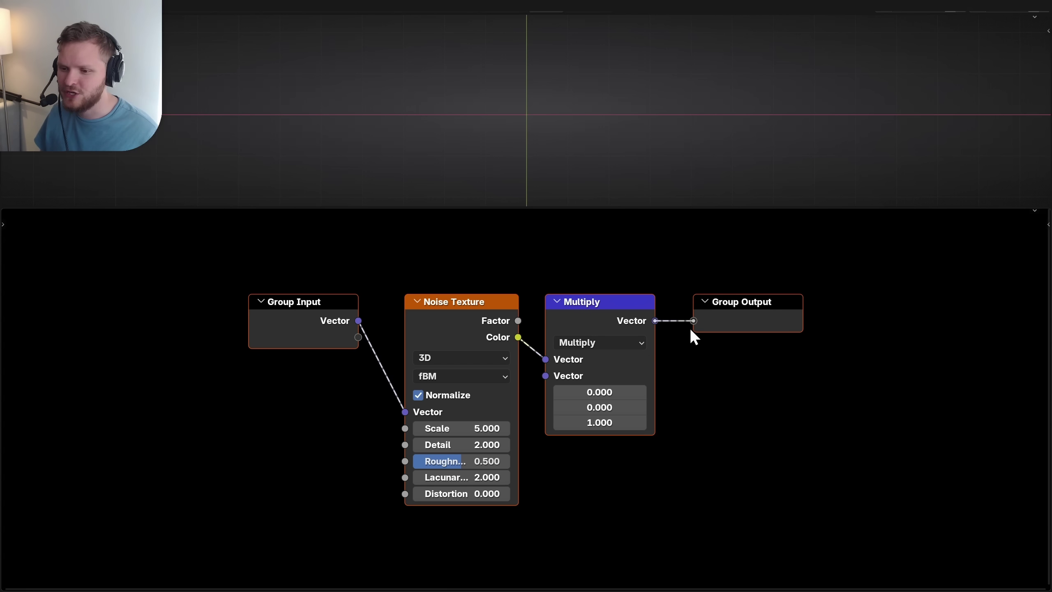
left_click_drag(692, 331, 692, 326)
key("Tab")
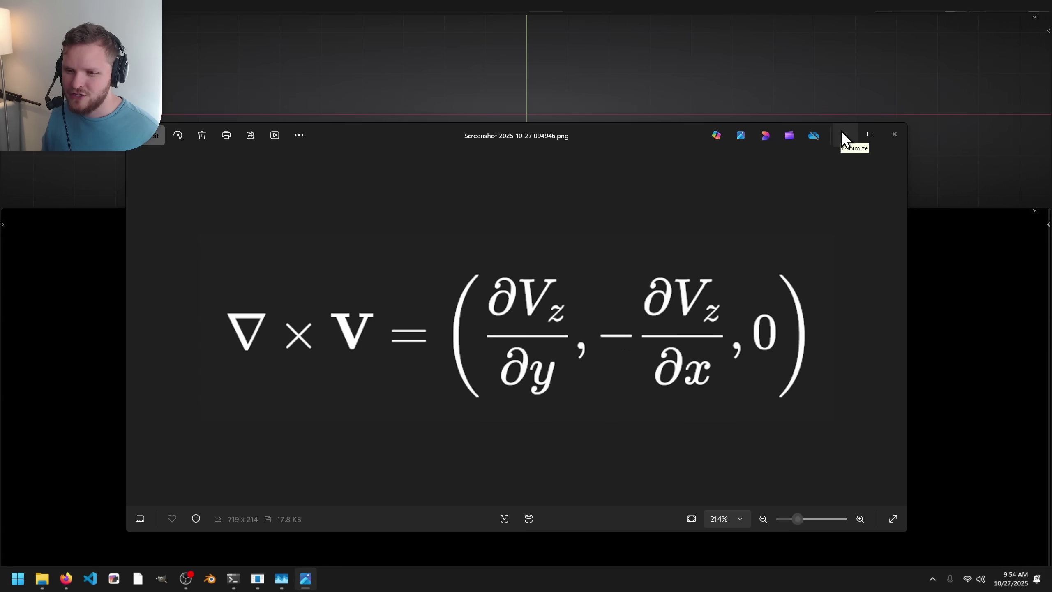
left_click(892, 134)
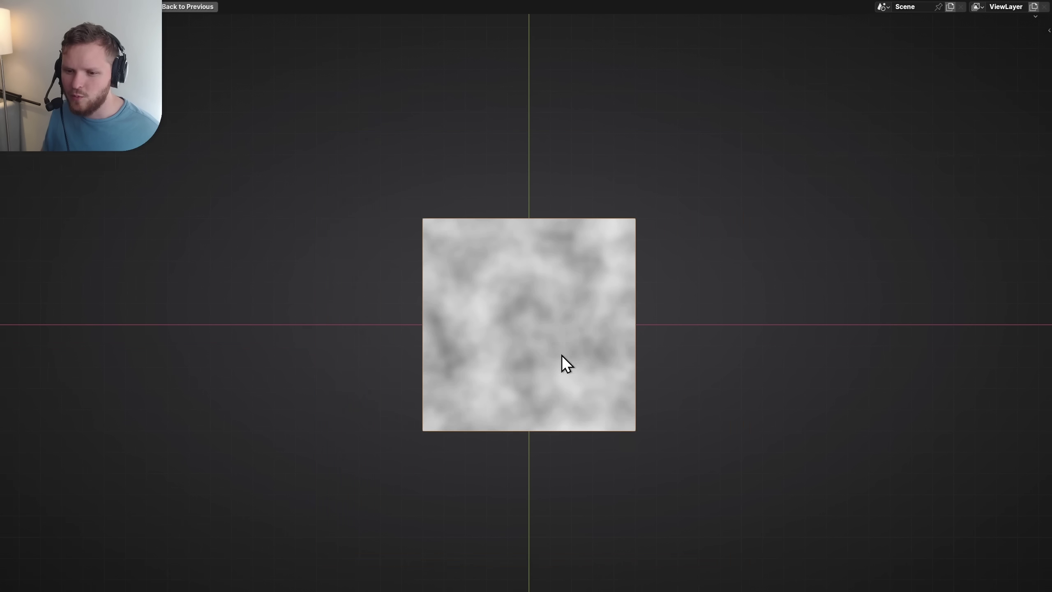
Step: Frame the noise-textured plane and sketch a two-humped curve above the baseline
key("KP_Decimal")
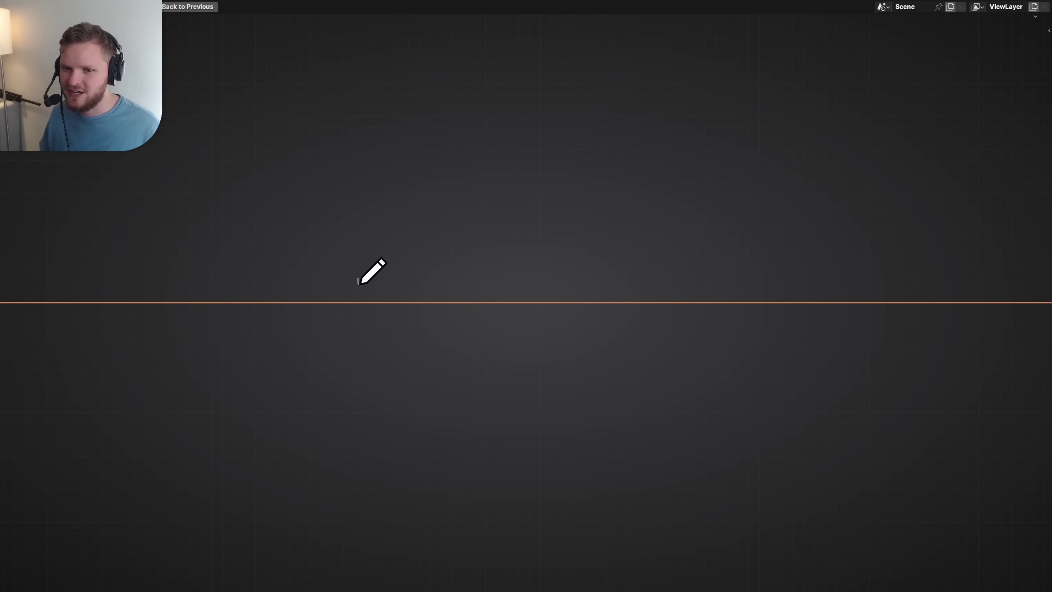
mouse_move(359, 284)
left_mouse_down()
mouse_move(483, 131)
mouse_move(514, 218)
mouse_move(651, 271)
mouse_move(694, 177)
mouse_move(771, 194)
mouse_move(913, 270)
left_mouse_up()
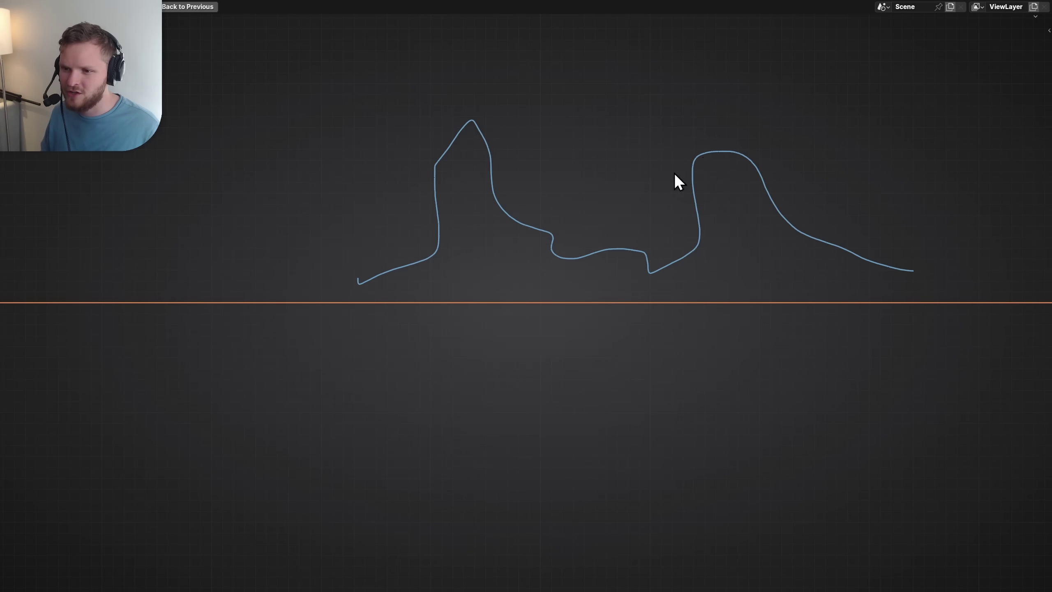
Step: Sketch a slope line across the second hump, undo it, and erase the remaining strokes
scroll(497, 175, "up", 2)
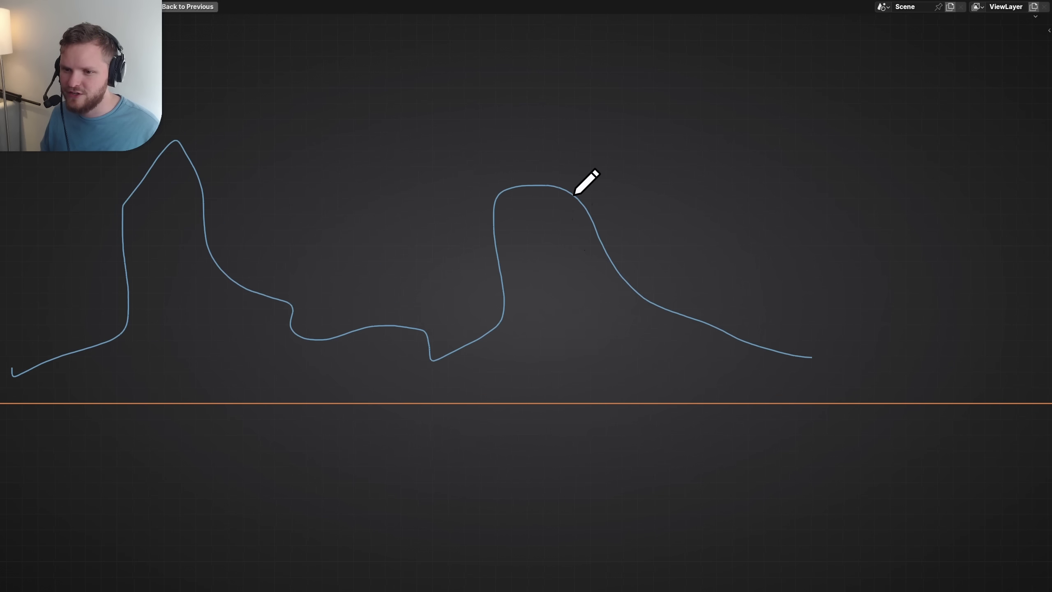
mouse_move(507, 142)
left_mouse_down()
mouse_move(634, 243)
mouse_move(505, 143)
left_mouse_up()
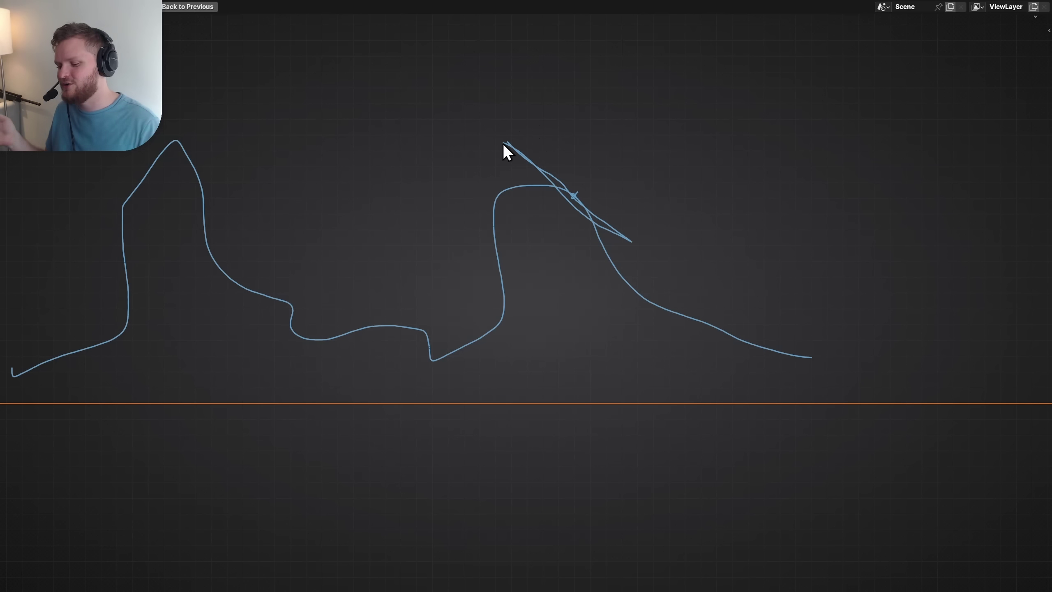
scroll(550, 216, "up", 1)
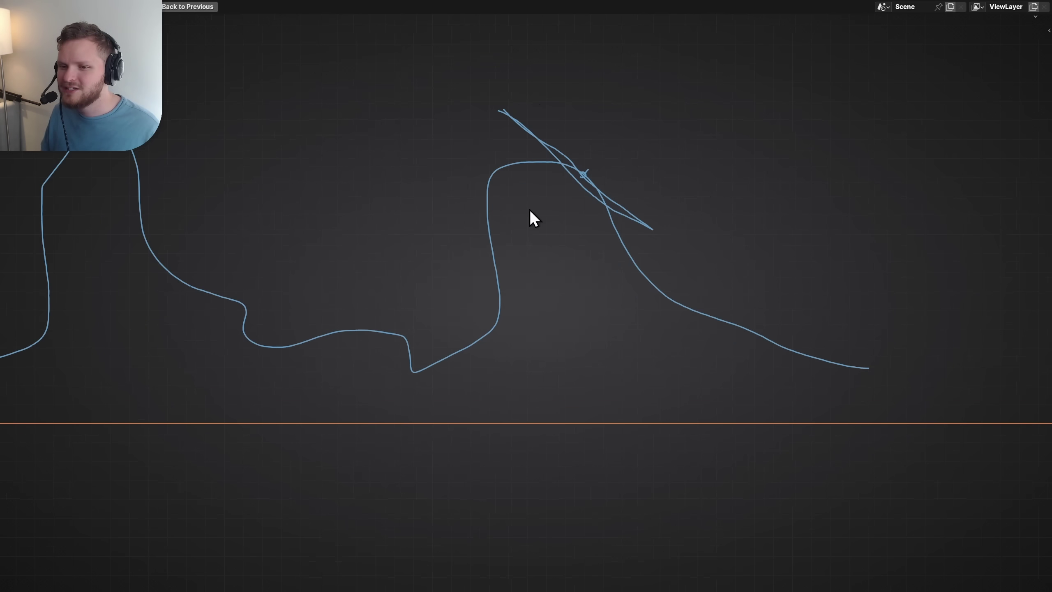
key("ctrl+z")
scroll(613, 174, "up", 4)
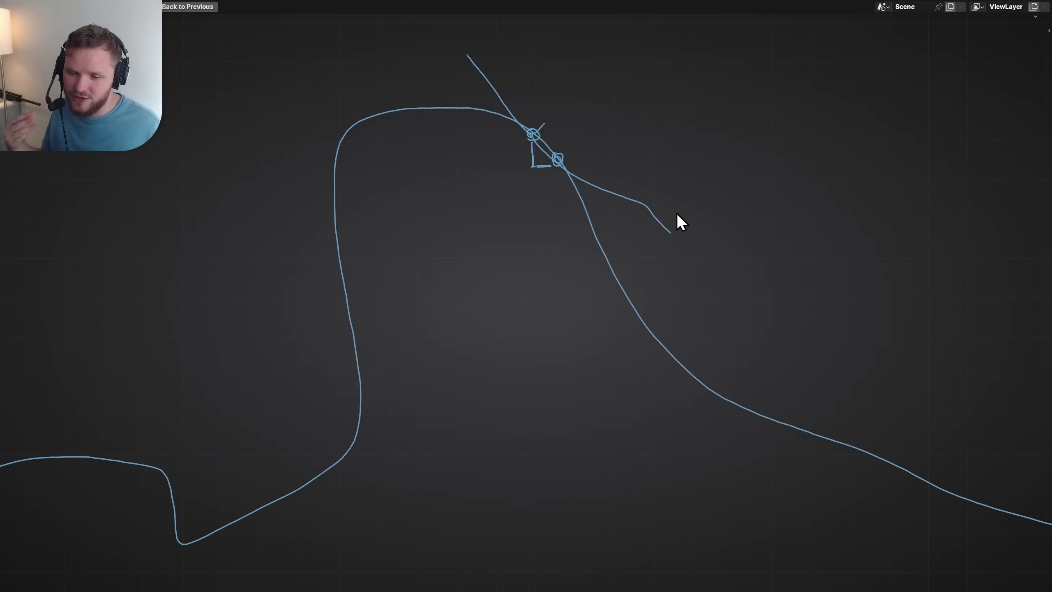
scroll(681, 270, "down", 5)
mouse_move(775, 360)
left_mouse_down("ctrl")
mouse_move(434, 247)
mouse_move(318, 264)
mouse_move(124, 339)
left_mouse_up("ctrl")
scroll(479, 290, "up", 1)
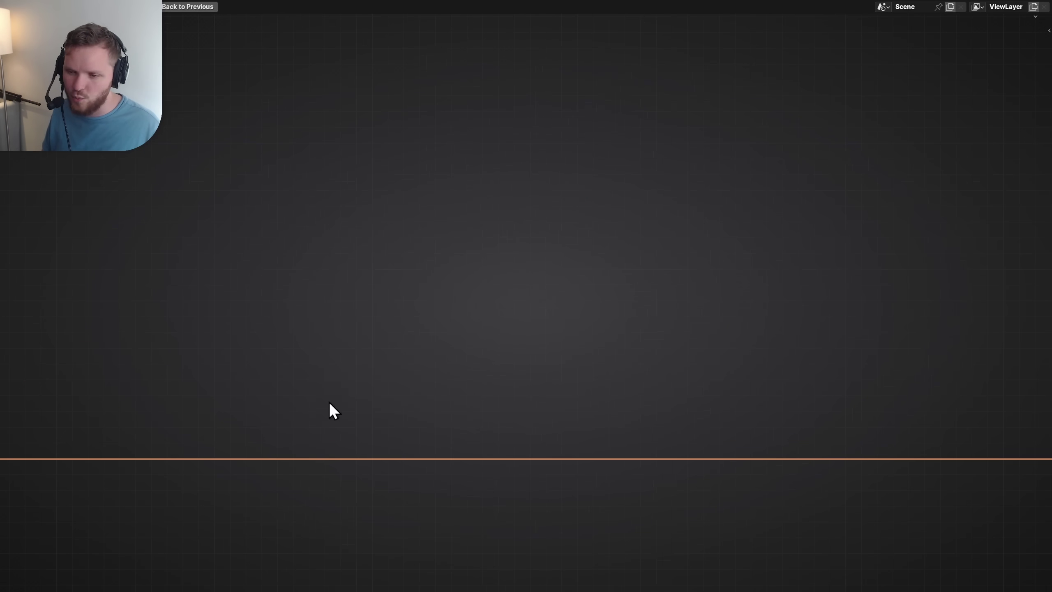
Step: Restore the normal layout, save the file, and select the Position and V nodes
key("ctrl+space")
key("ctrl+s")
left_click_drag(663, 294, 452, 379)
Step: Duplicate the Position and V node pair below the originals, keeping one shared Position node
key("shift+d")
left_click(588, 373)
scroll(534, 392, "up", 1)
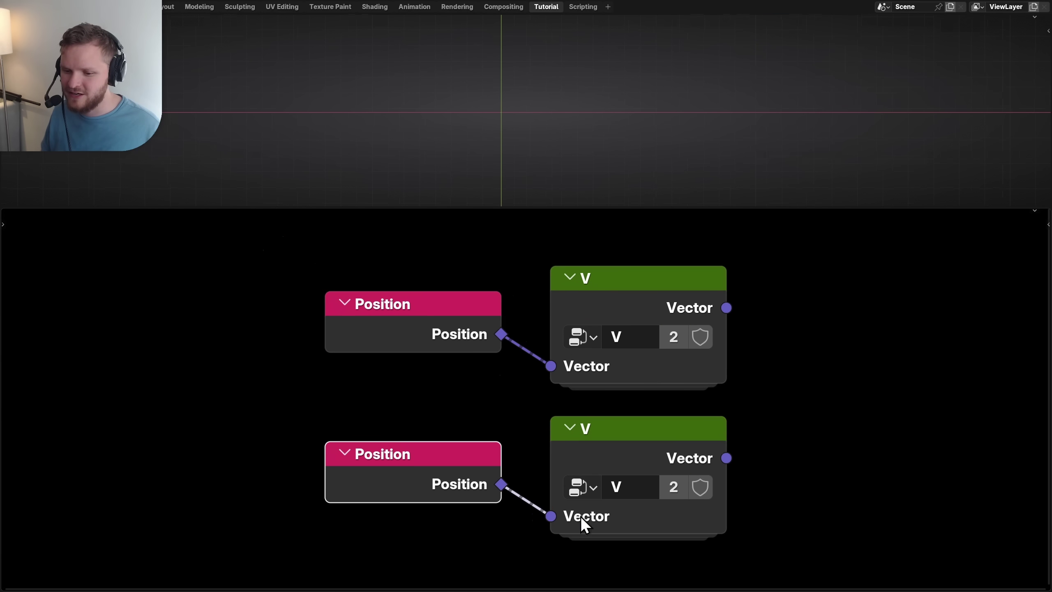
key("x")
left_click_drag(424, 322, 200, 322)
key("Home")
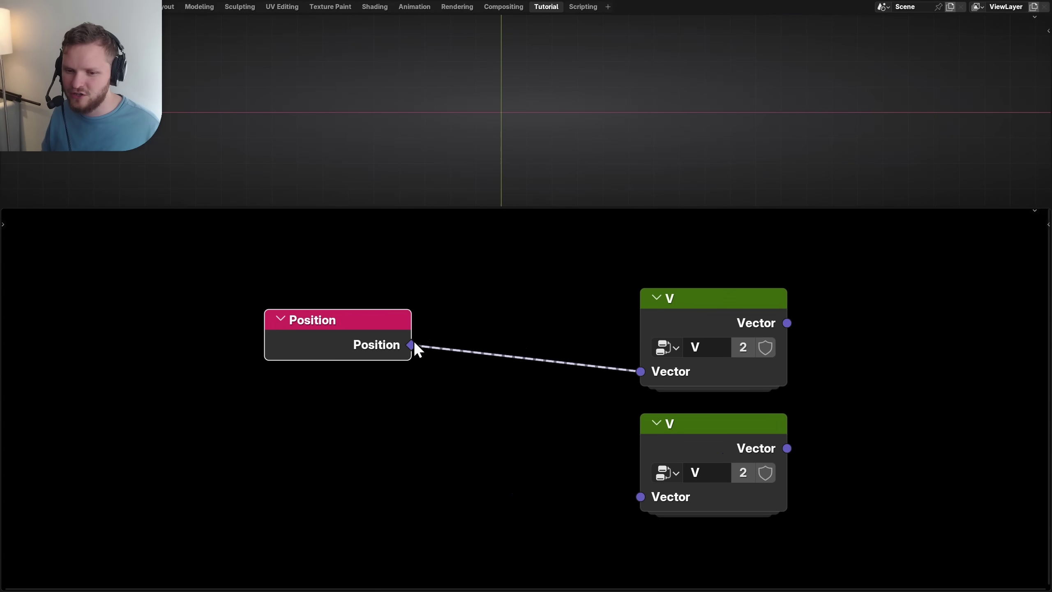
Step: Offset Position by 0.001 in X with a vector Add node
left_click_drag(413, 345, 527, 444)
type("add")
key("Return")
left_click(489, 456)
key("Home")
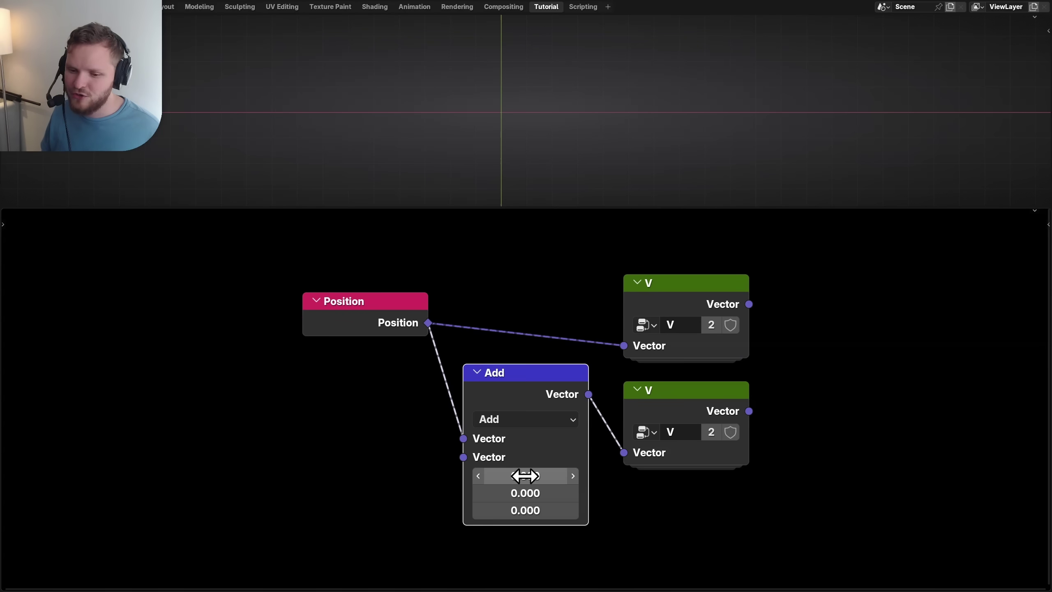
left_click(524, 476)
type(".")
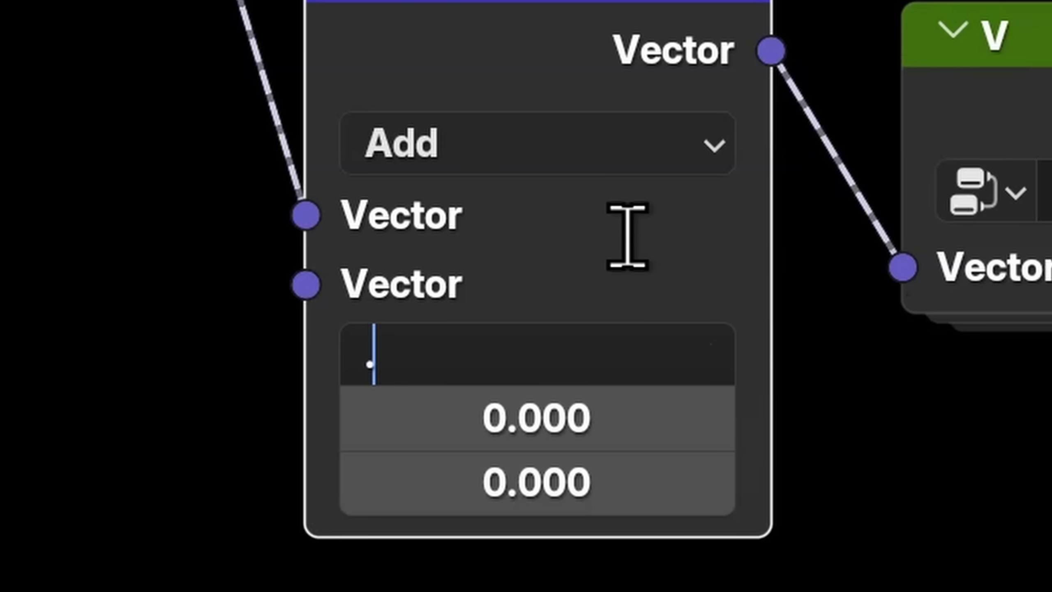
type("001")
key("Return")
Step: Subtract the lower V output from the upper V output with a vector Subtract node
left_click(681, 294)
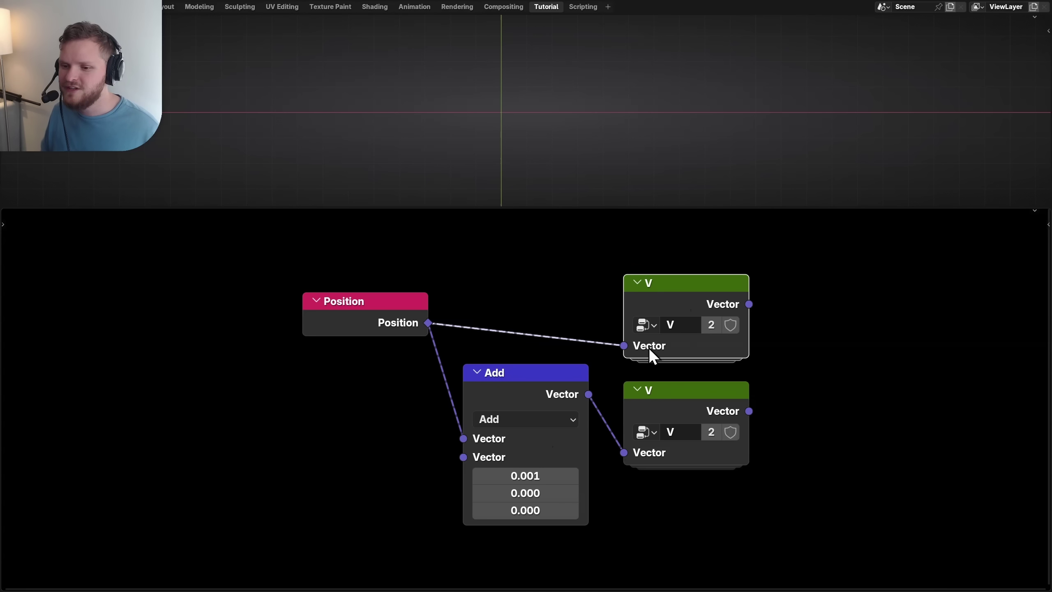
left_click(654, 402)
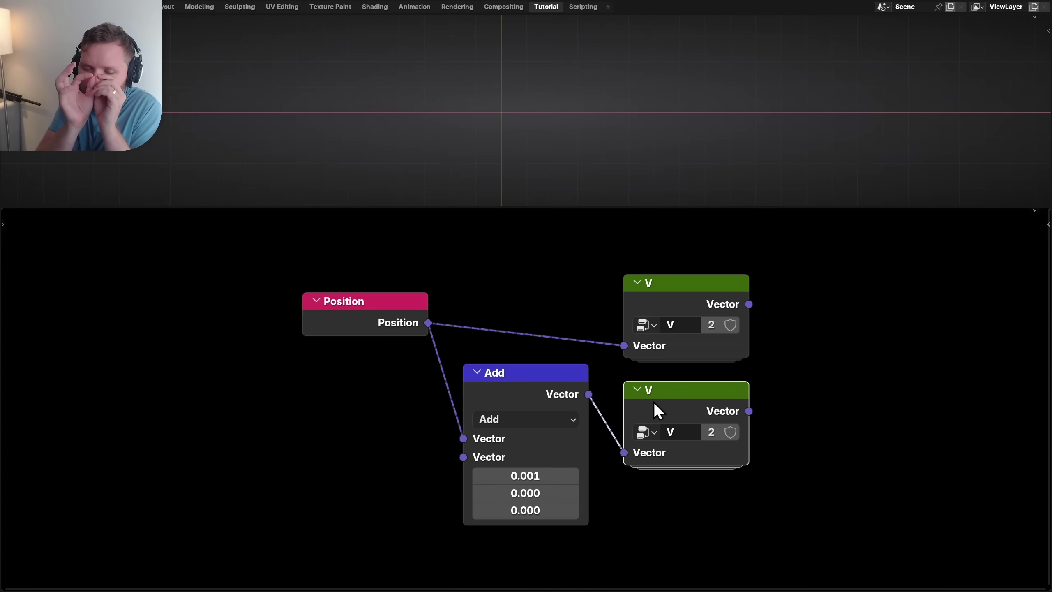
left_click_drag(748, 304, 817, 296)
type("subt")
key("Return")
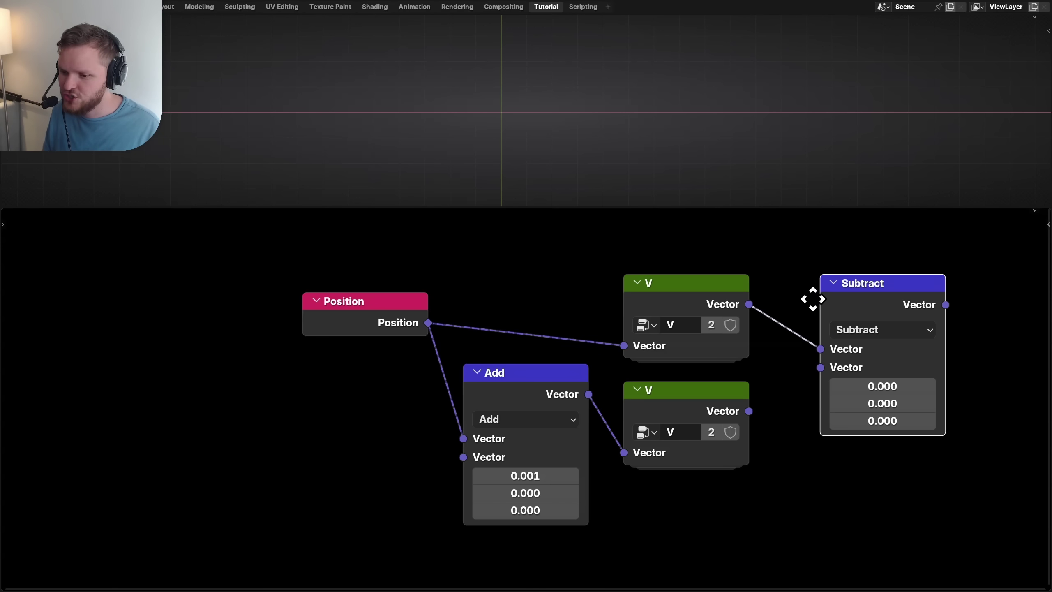
left_click(784, 305)
key("Home")
left_click_drag(651, 409, 683, 369)
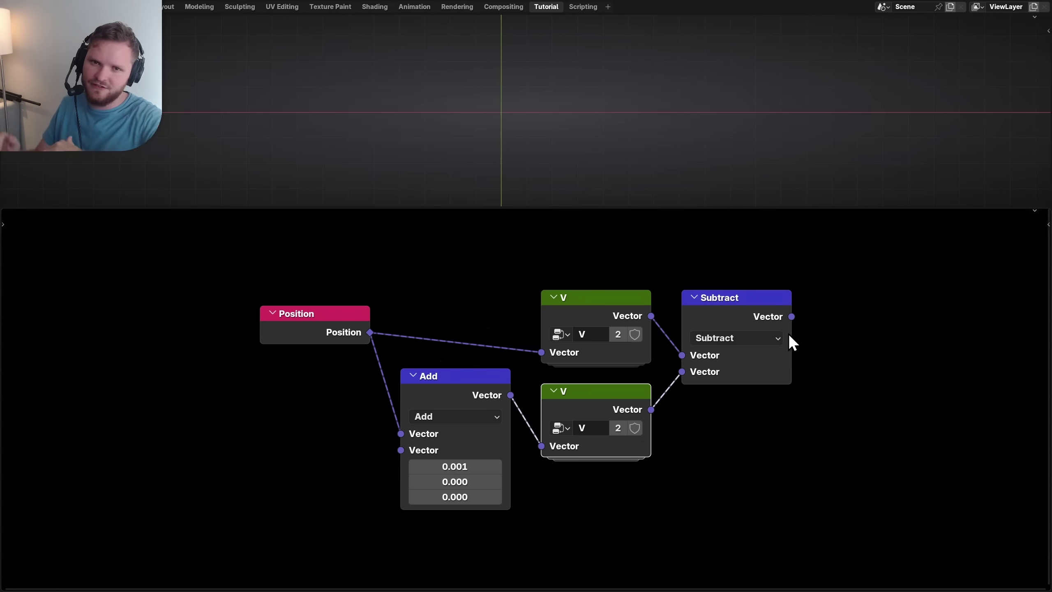
Step: Divide the Subtract result by 0.001 with a vector Divide node
left_click_drag(791, 316, 836, 302)
type("divi")
key("Return")
left_click(835, 302)
key("Home")
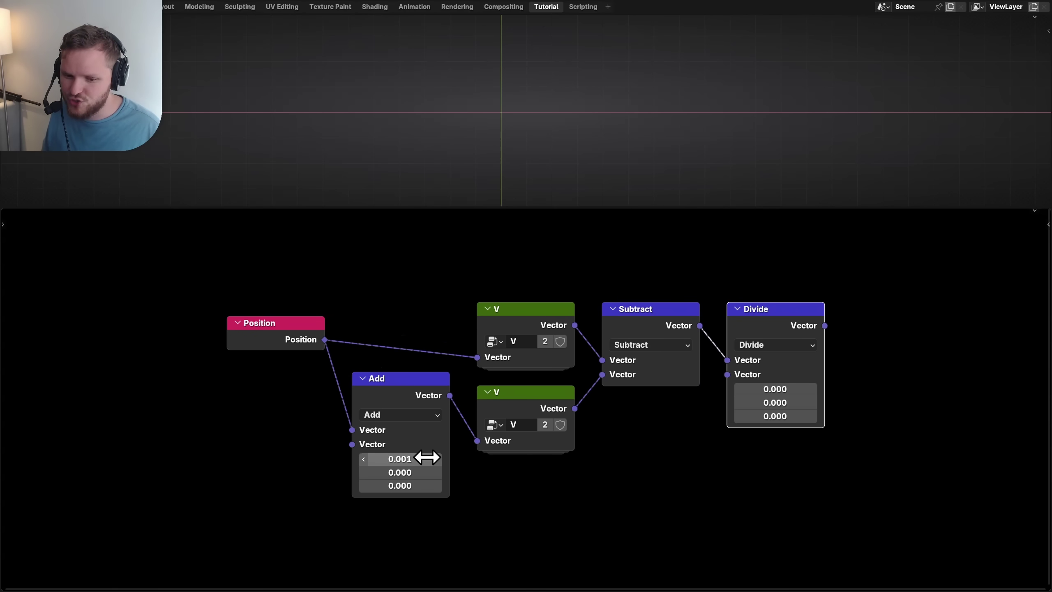
left_click(789, 390)
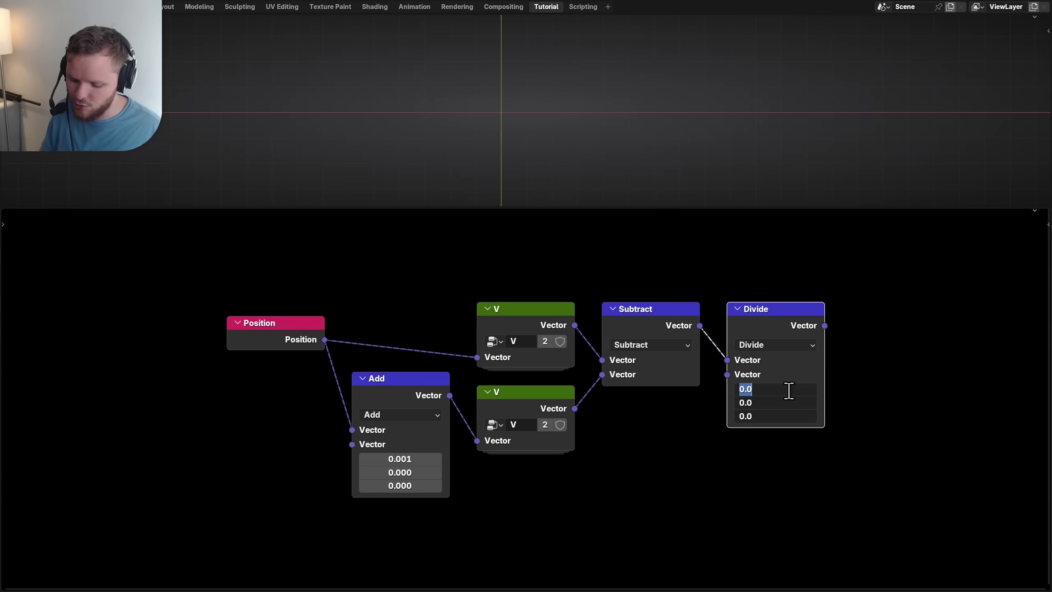
key("Return")
left_click_drag(825, 326, 820, 362)
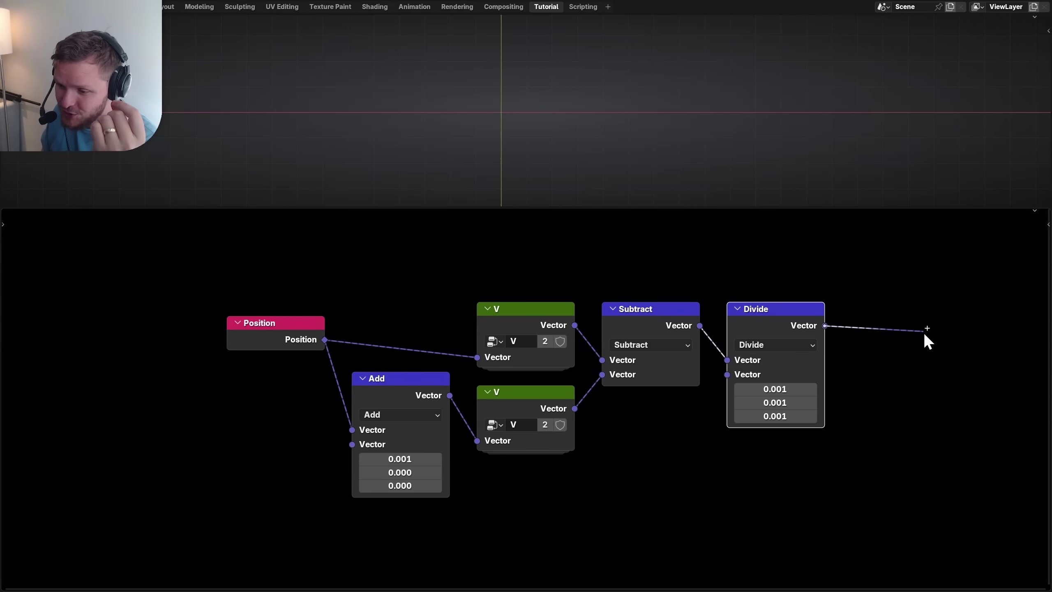
left_click_drag(924, 333, 924, 332)
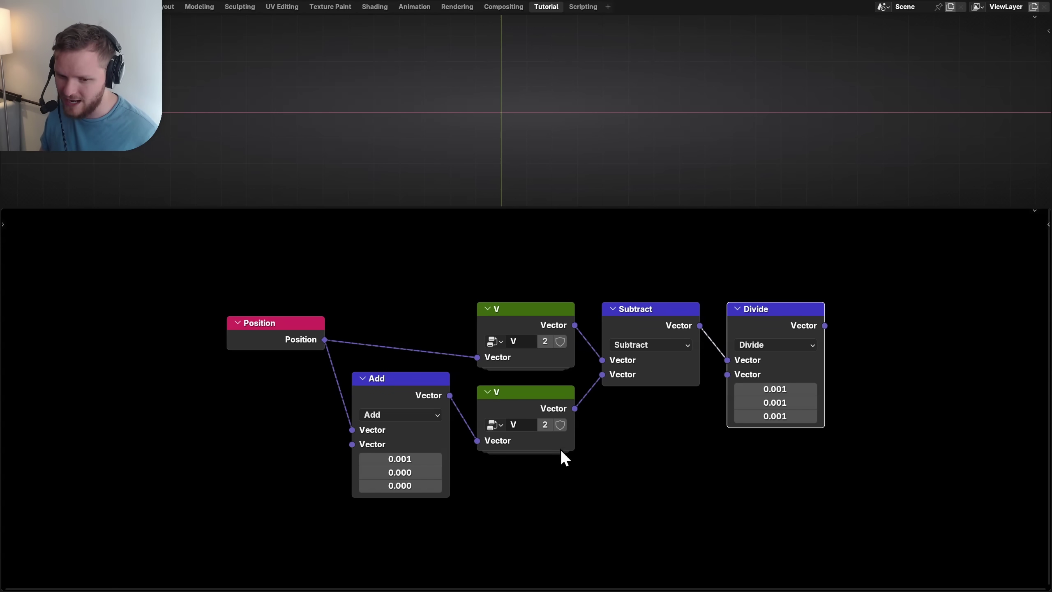
Step: Duplicate the Add and V nodes below and feed Position into the new Add
left_click_drag(563, 462, 401, 397)
key("shift+d")
left_click(405, 522)
key("Home")
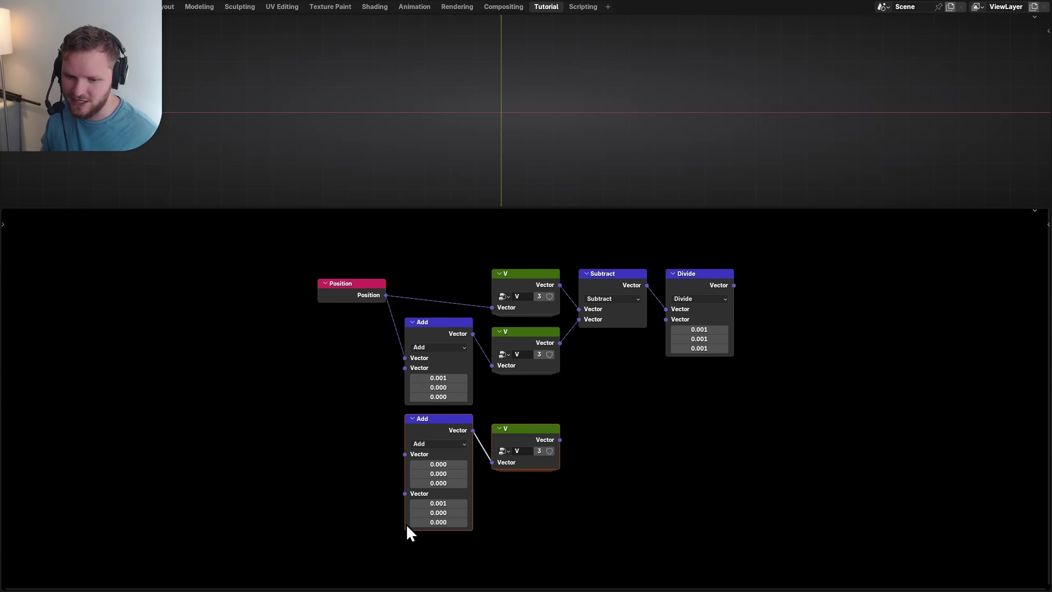
left_click(357, 295)
scroll(357, 295, "up", 2)
left_click_drag(245, 304, 437, 449)
Step: Set the new Add node's offset to 0.001 in Y, leaving X at 0
left_click(484, 496)
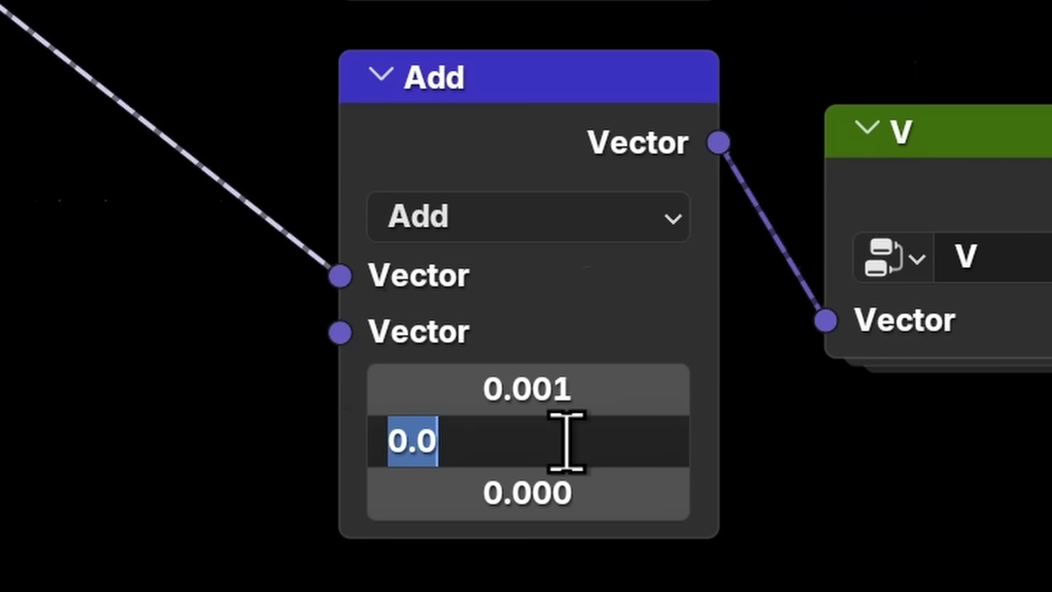
type(".001")
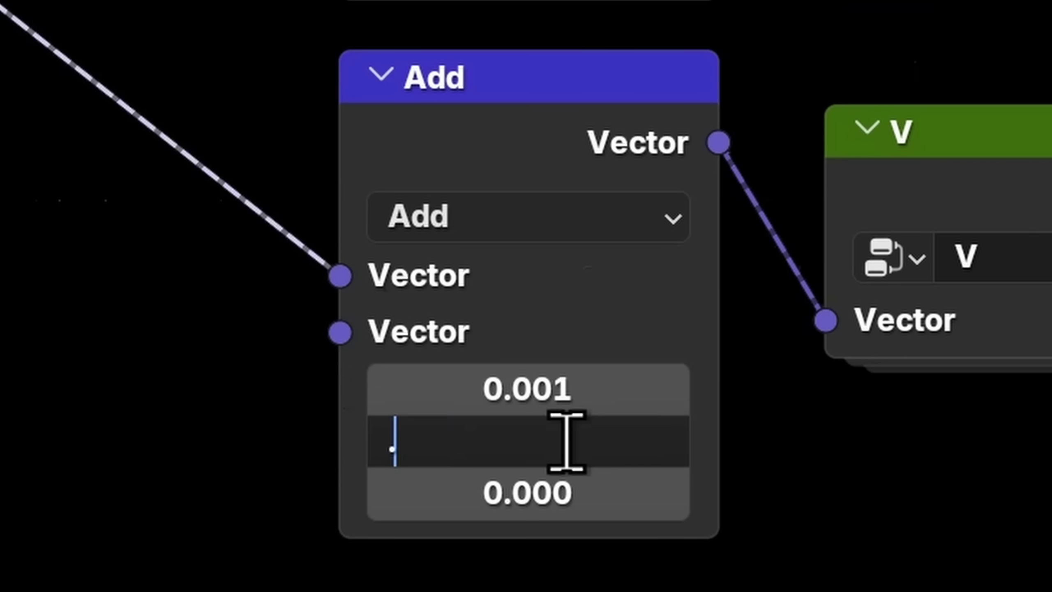
key("Return")
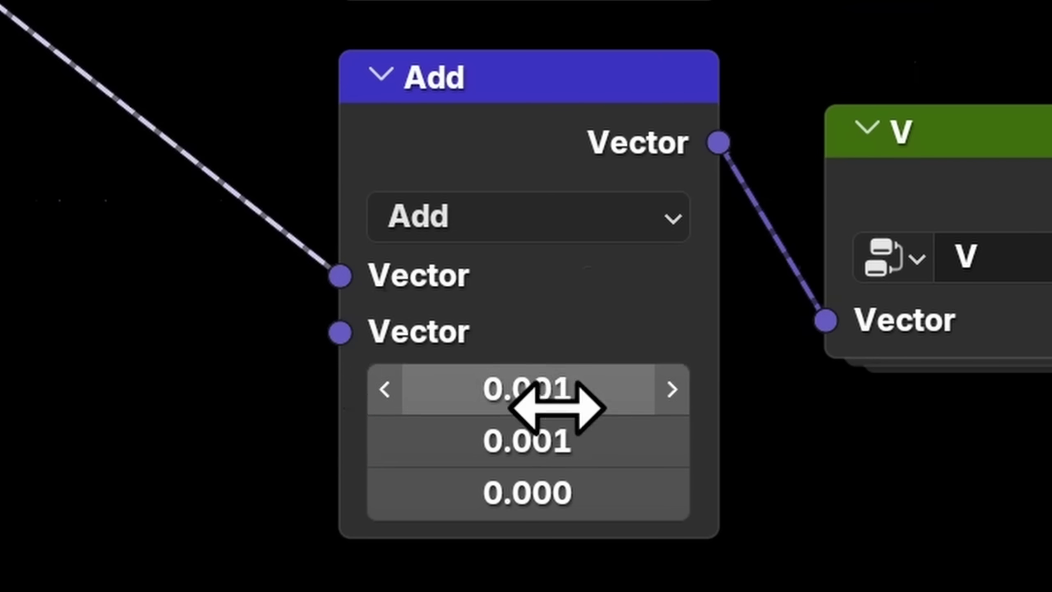
left_click(555, 398)
type("-")
key("Escape")
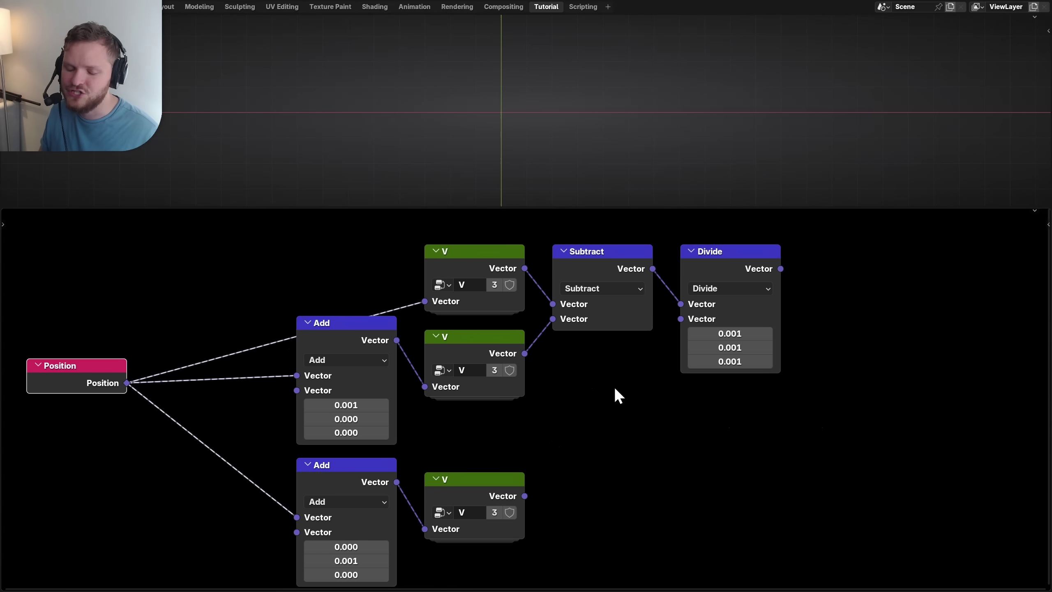
Step: Duplicate Subtract and Divide and wire the Y branch's V difference into the new Divide
left_click(591, 313)
key("shift+d")
left_click(605, 440)
left_click_drag(525, 268, 561, 435)
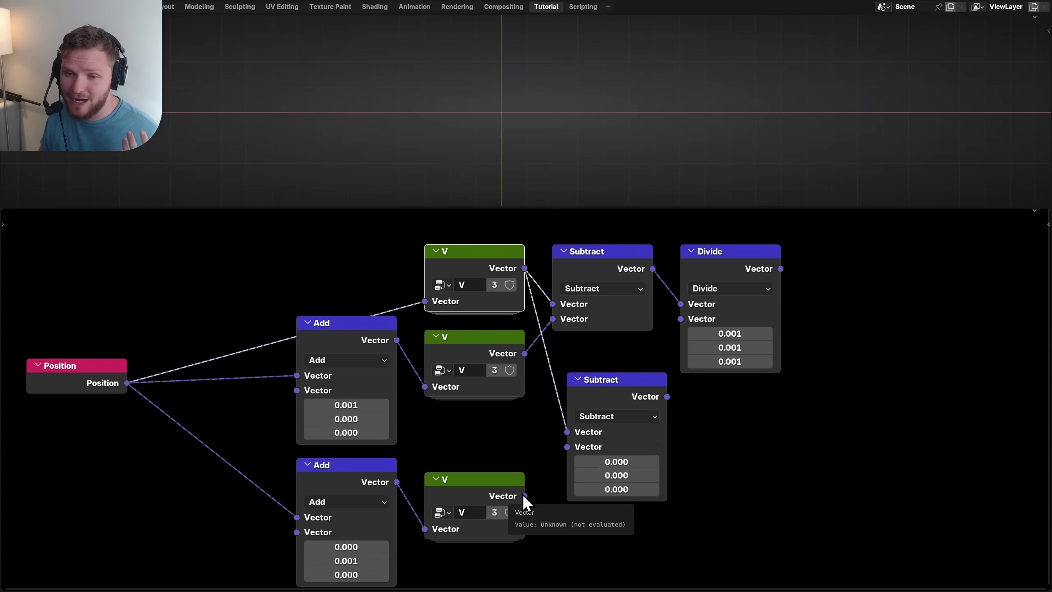
left_click_drag(524, 496, 568, 488)
left_click(719, 275)
key("shift+d")
left_click_drag(663, 463, 666, 482)
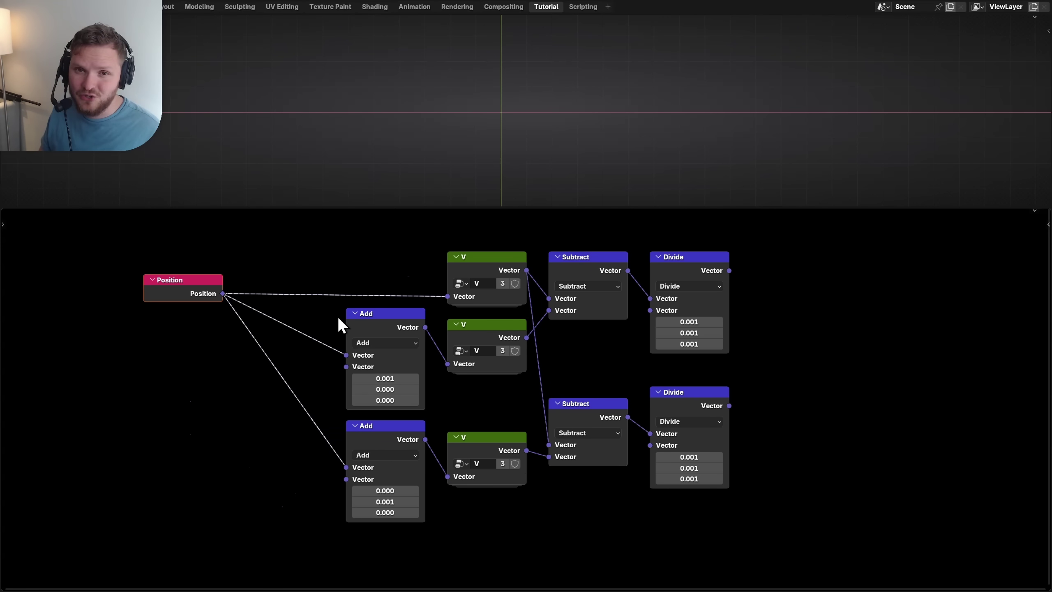
Step: Group all derivative nodes and send both Divide results to the group's outputs
left_click_drag(791, 522, 158, 284)
key("ctrl+g")
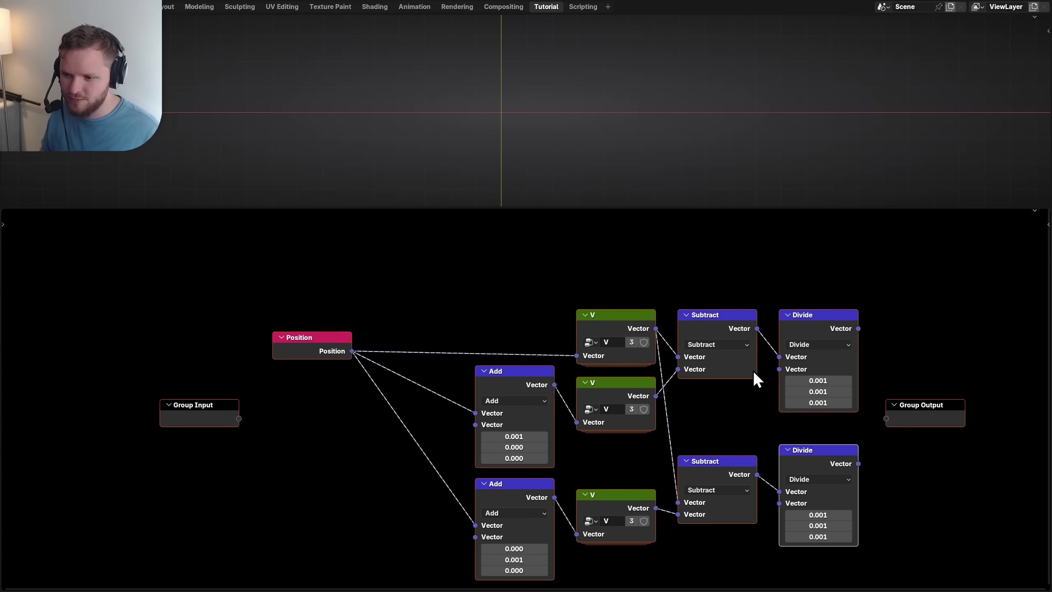
scroll(799, 395, "up", 2)
left_click_drag(586, 289, 623, 413)
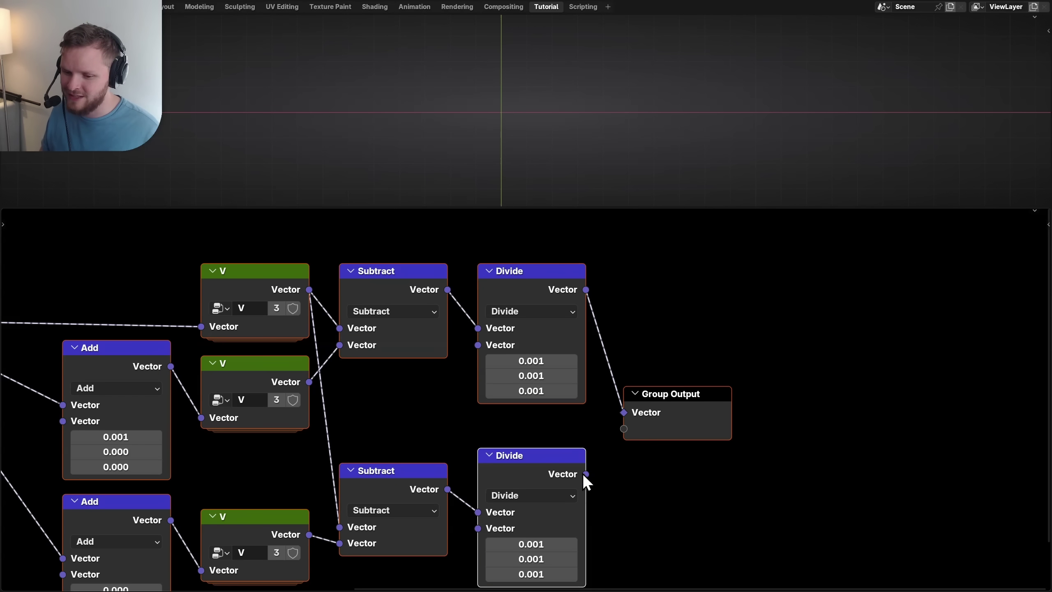
left_click_drag(587, 474, 623, 429)
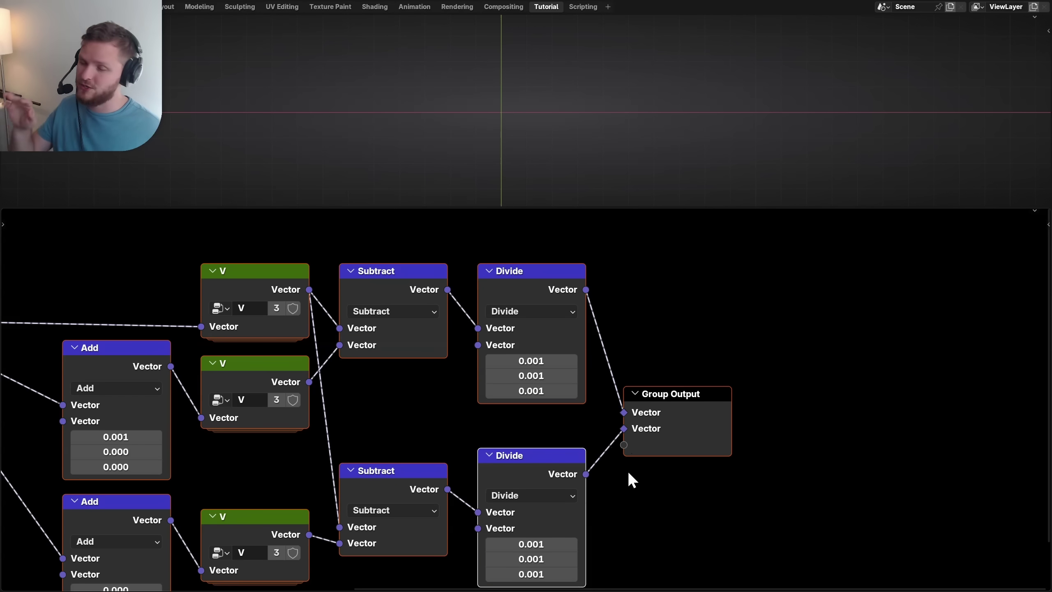
Step: Return to the parent tree and adjust the Noise Texture Scale inside the V group
key("ctrl+space")
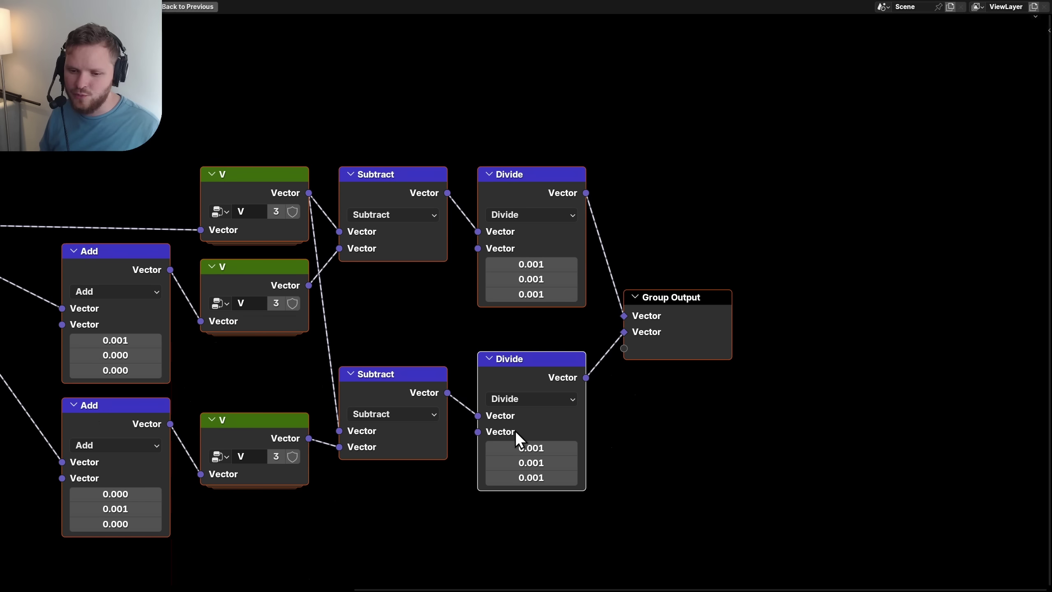
key("Tab")
scroll(500, 413, "up", 1)
middle_click_drag(399, 289, 529, 325)
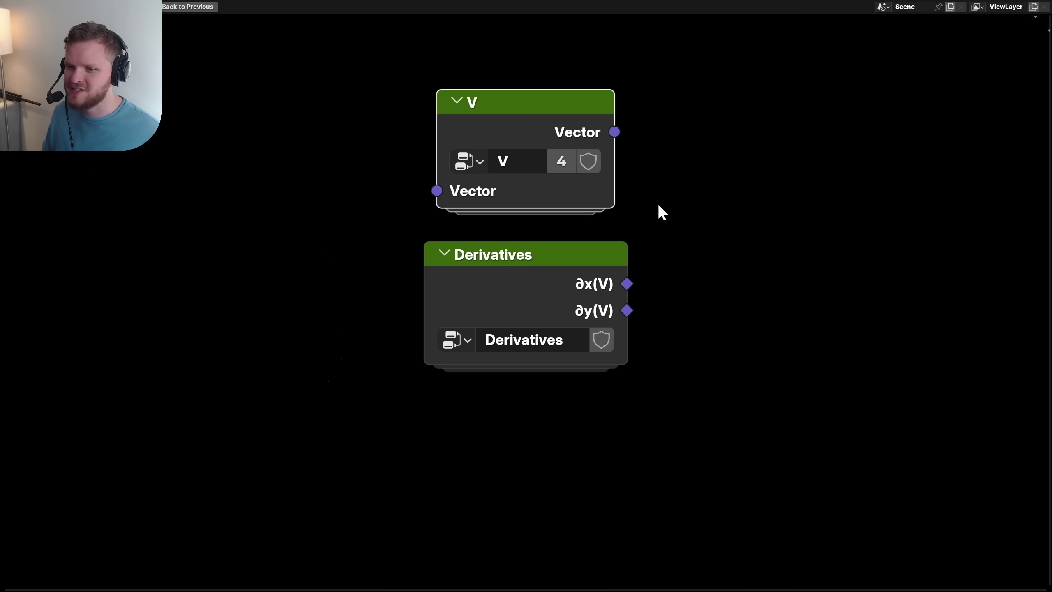
key("Home")
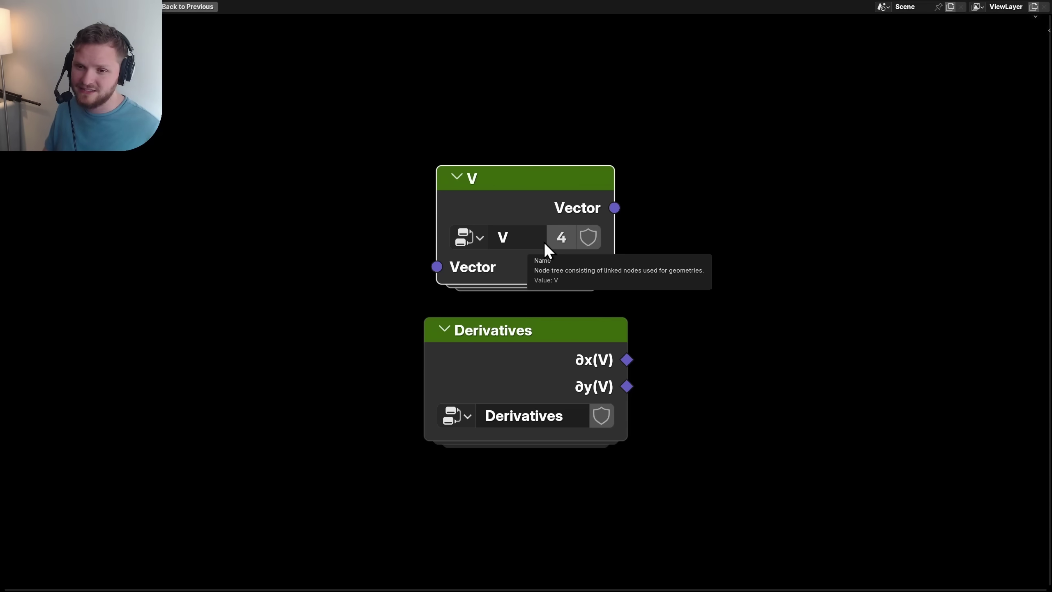
key("Tab")
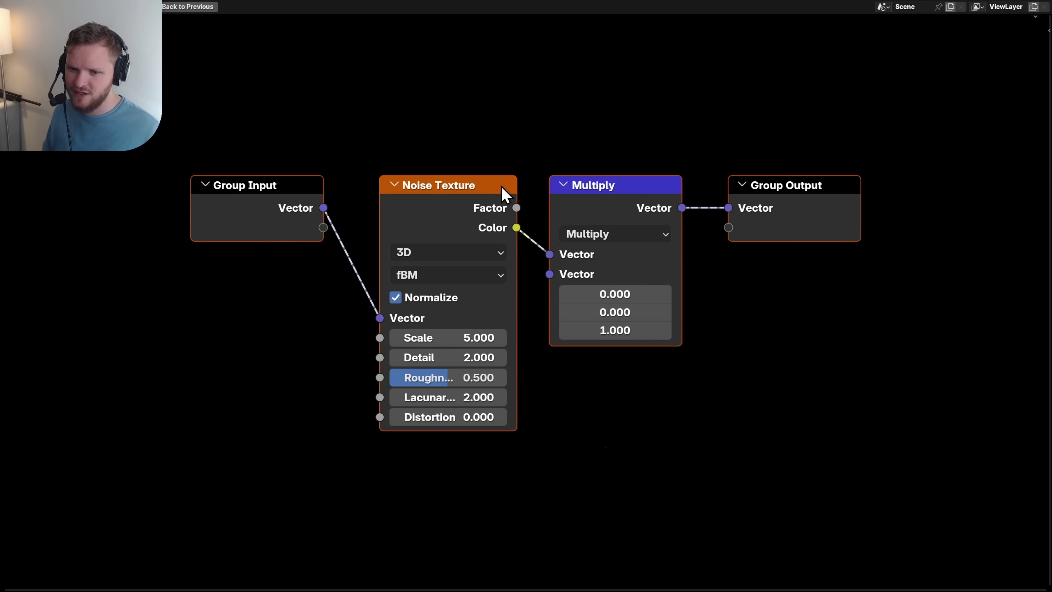
left_click_drag(434, 338, 464, 338)
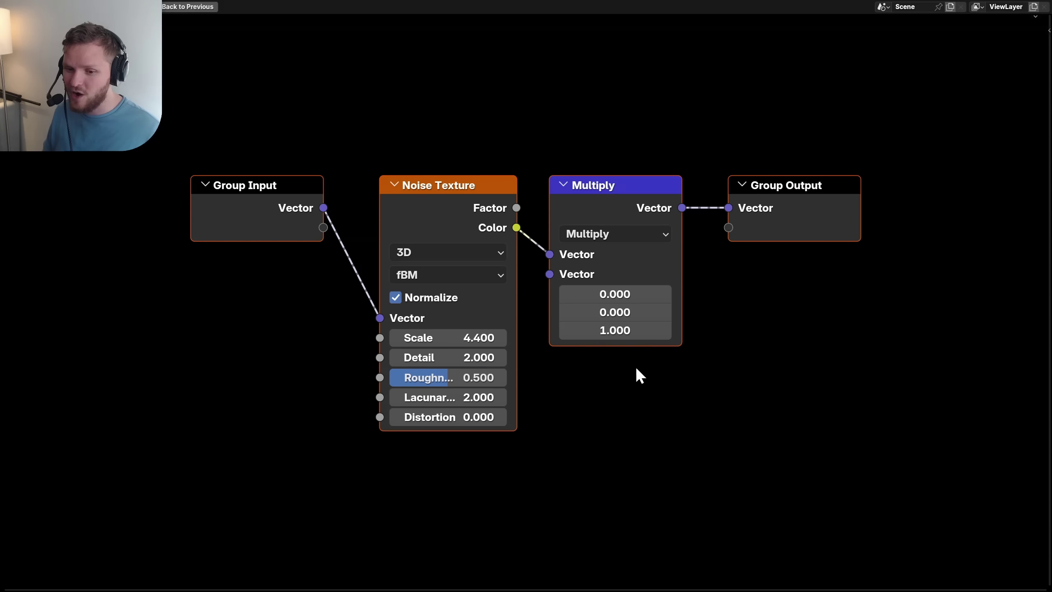
key("Tab")
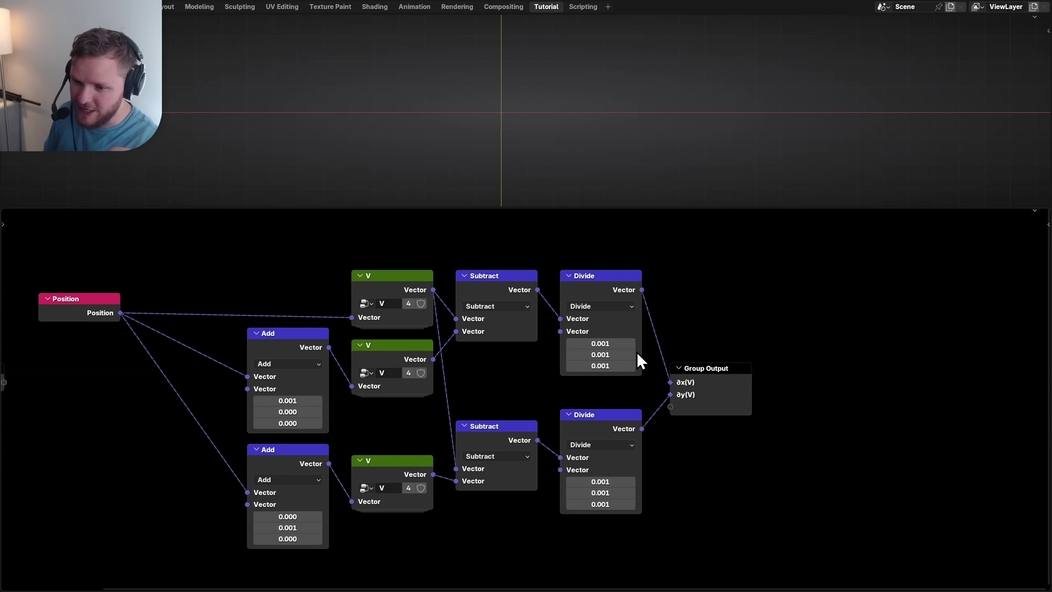
Step: Insert Separate XYZ nodes before both derivative outputs, passing only the Z component
left_click(379, 283)
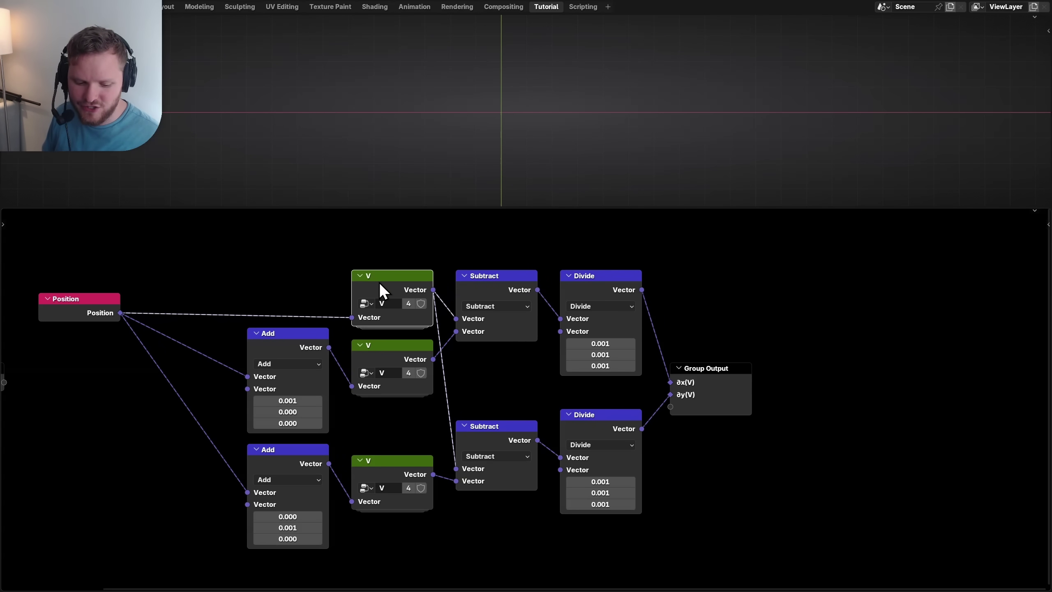
key("Tab")
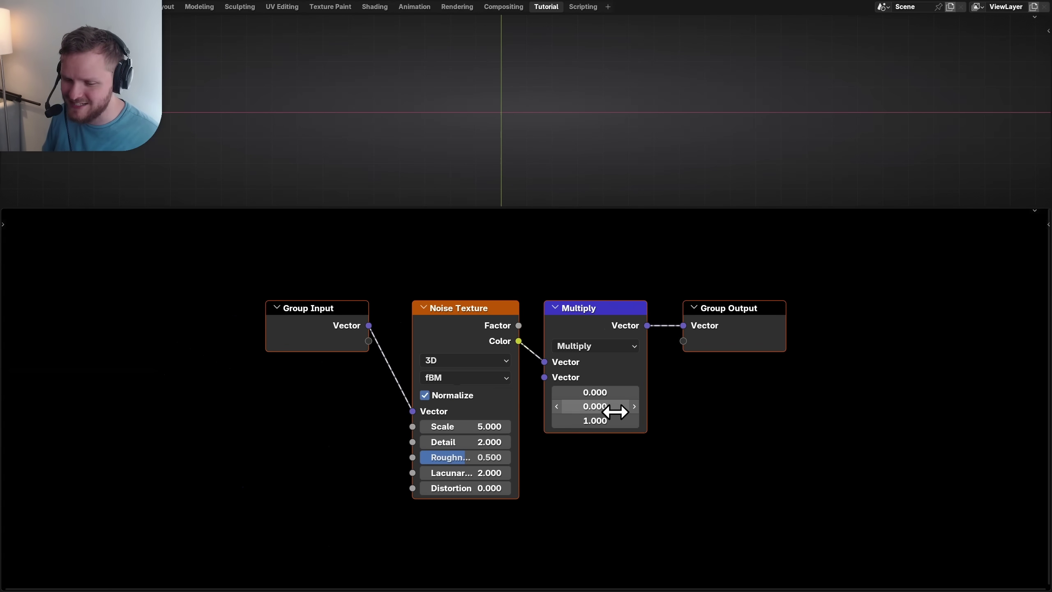
key("Tab")
left_click(495, 259)
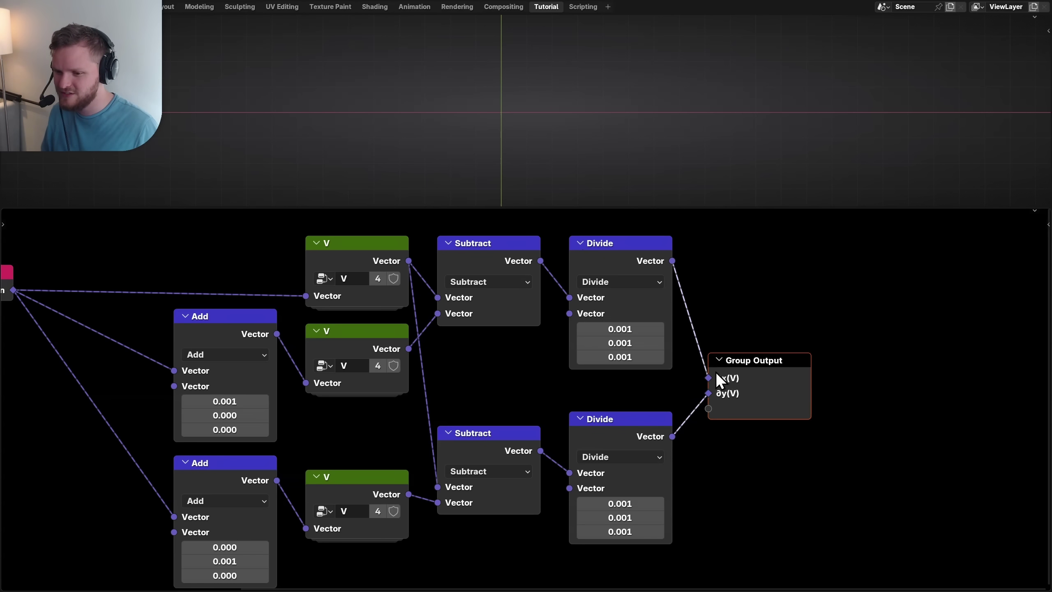
key("shift+a")
left_click(497, 277)
left_click_drag(598, 337, 629, 394)
key("shift+d")
left_click(593, 445)
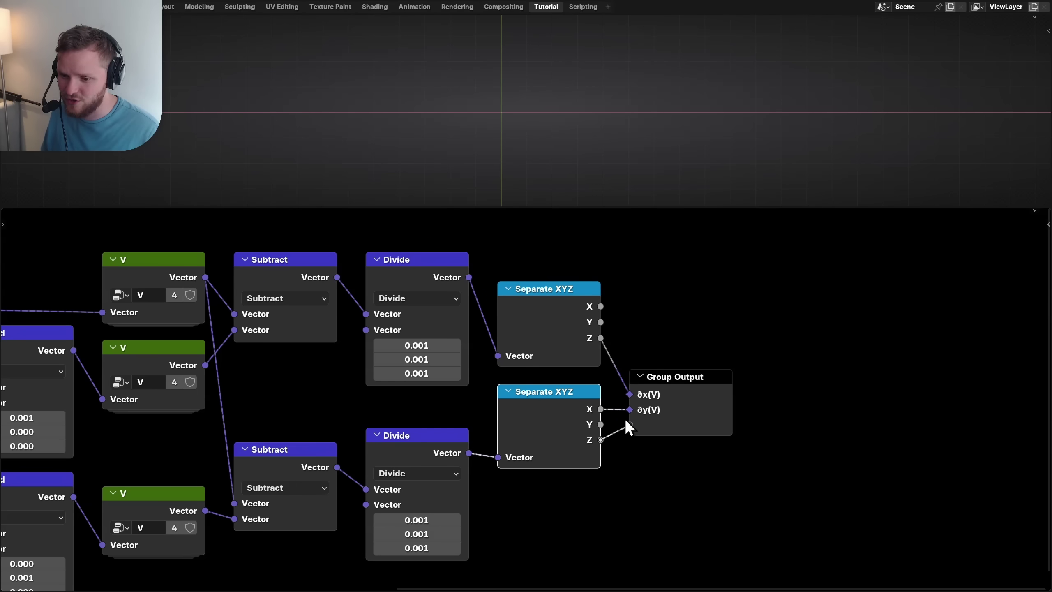
Step: Change the ∂y(V) output socket type to Float in the sidebar's group settings
key("n")
left_click(868, 413)
scroll(932, 489, "up", 1, "ctrl")
left_click(868, 429)
left_click(917, 489)
left_click(895, 239)
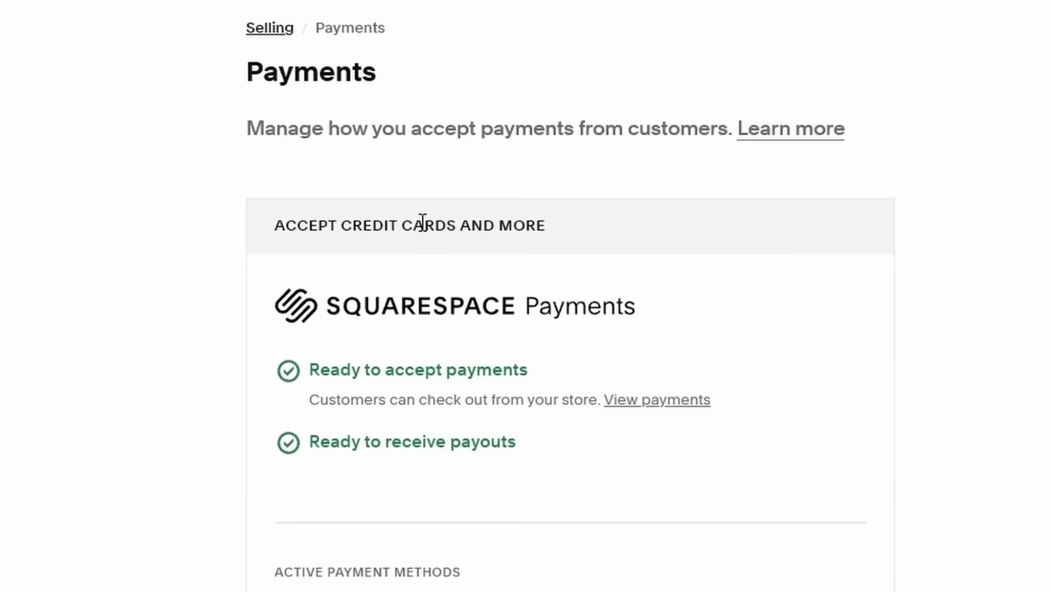
Step: Scroll down to review the content further down the page
scroll(424, 226, "down", 8)
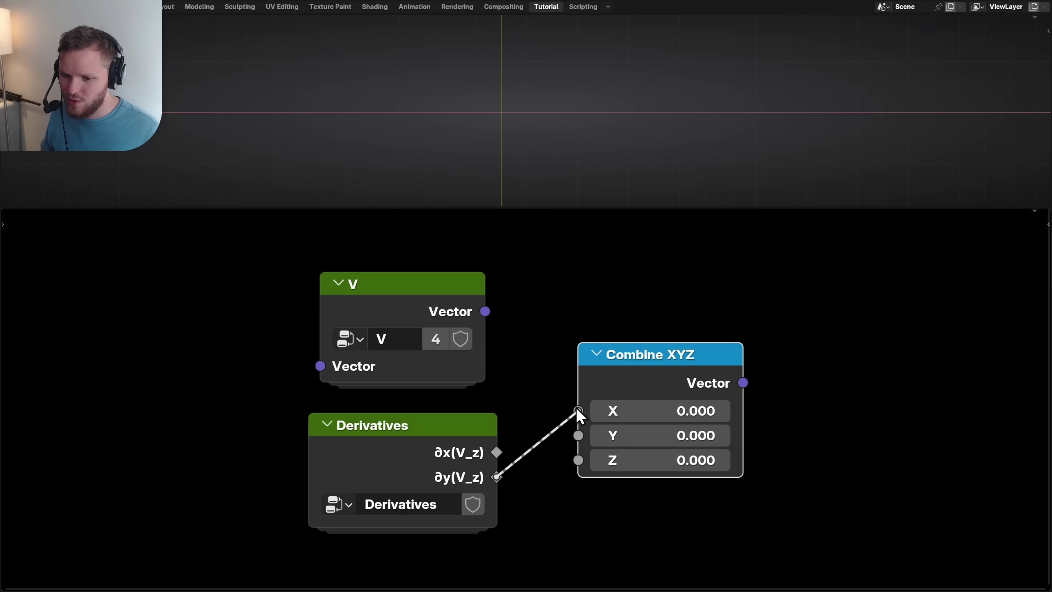
Step: Wire ∂y(V_z) into Combine XYZ's X input and add a Math node
left_click_drag(578, 411, 578, 410)
scroll(578, 410, "down", 1)
key("shift+a")
type("add")
key("Return")
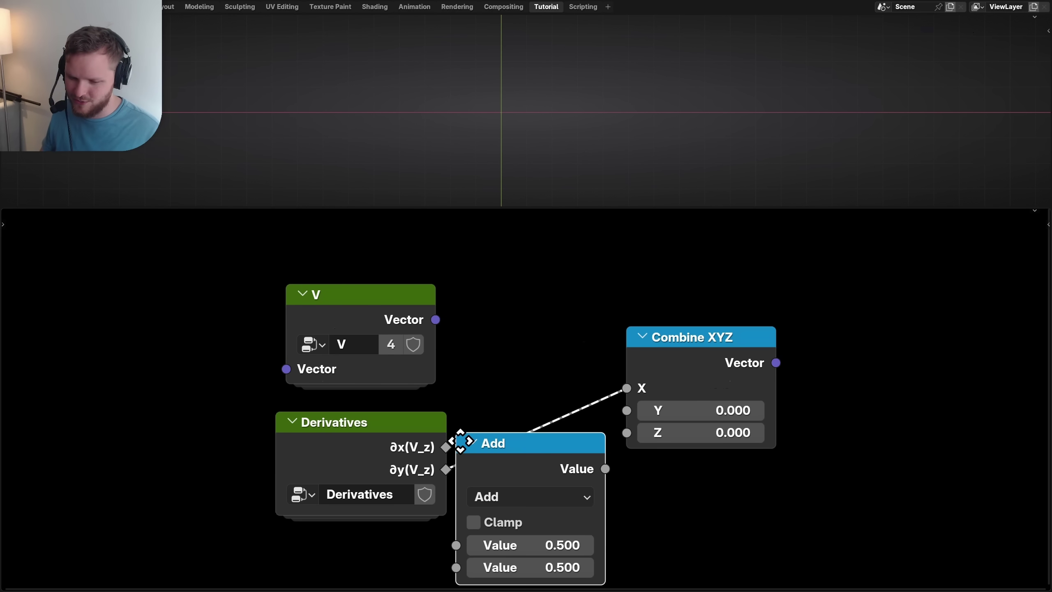
left_click(504, 463)
Step: Multiply ∂x(V_z) by -1 and connect the result to Combine XYZ's Y input
scroll(464, 472, "down", 1)
left_click_drag(516, 497, 516, 497)
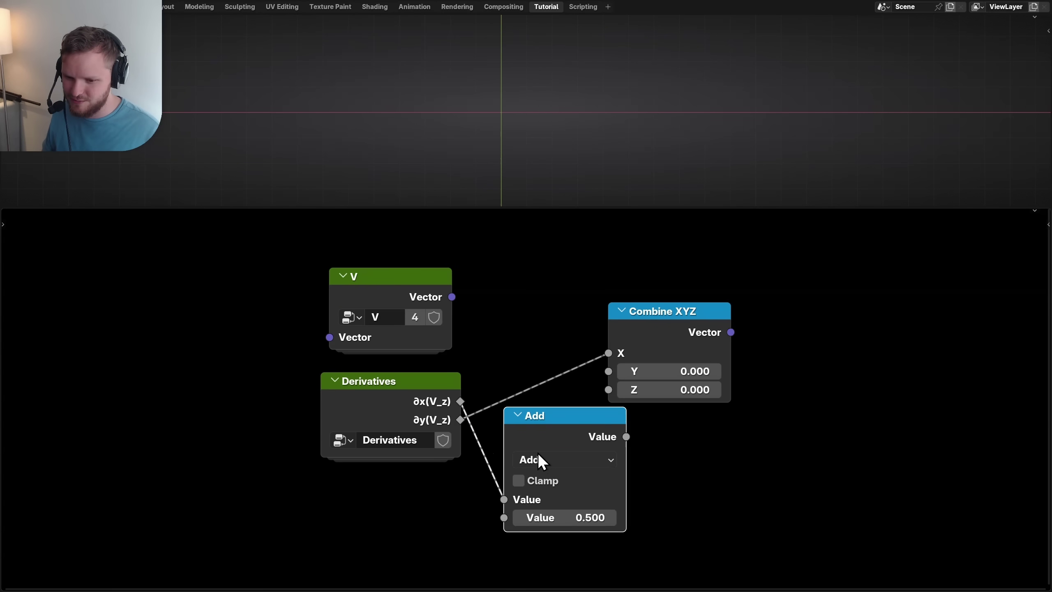
scroll(541, 455, "down", 2, "ctrl")
left_click(565, 517)
type("-1")
key("Return")
left_click_drag(610, 373, 609, 371)
Step: Tidy the nodes and group Derivatives, Multiply and Combine XYZ into a new node group
left_click_drag(682, 311, 787, 317)
scroll(787, 317, "down", 2)
left_click_drag(335, 362, 425, 374)
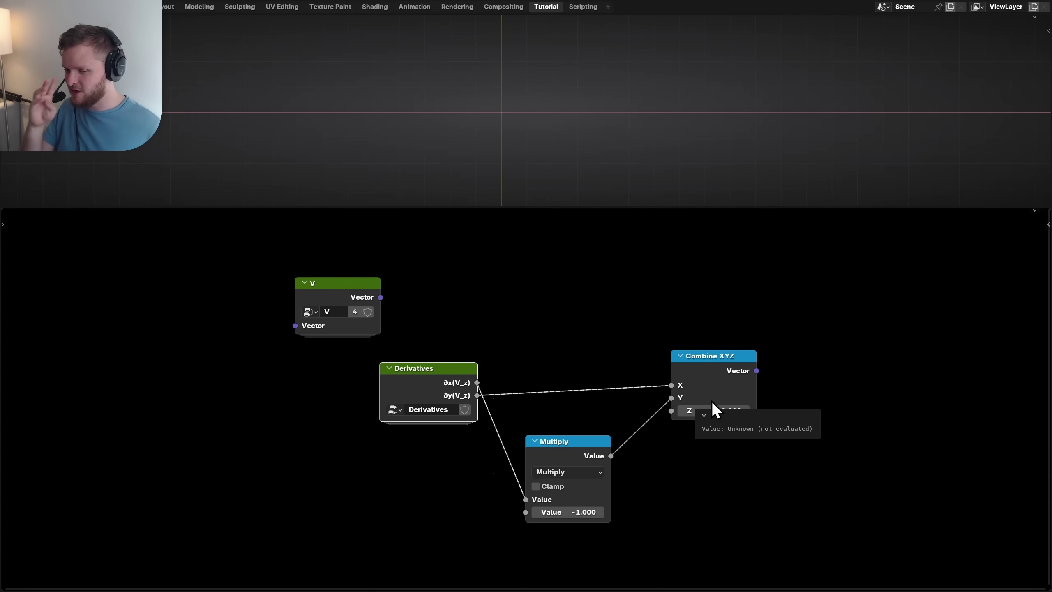
left_click_drag(707, 356, 695, 364)
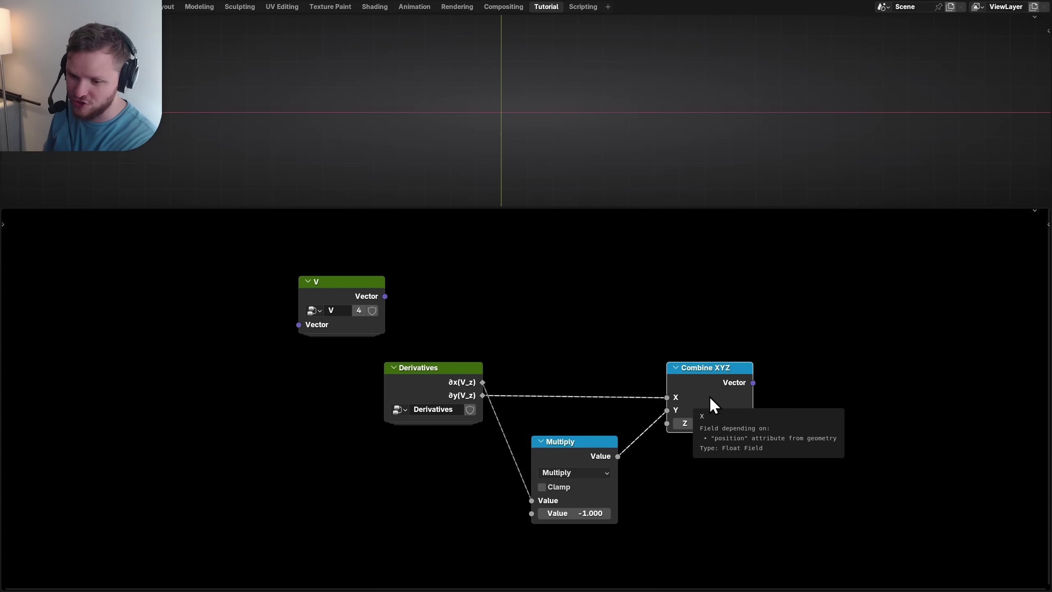
left_click_drag(718, 484, 456, 375)
key("ctrl+g")
key("Home")
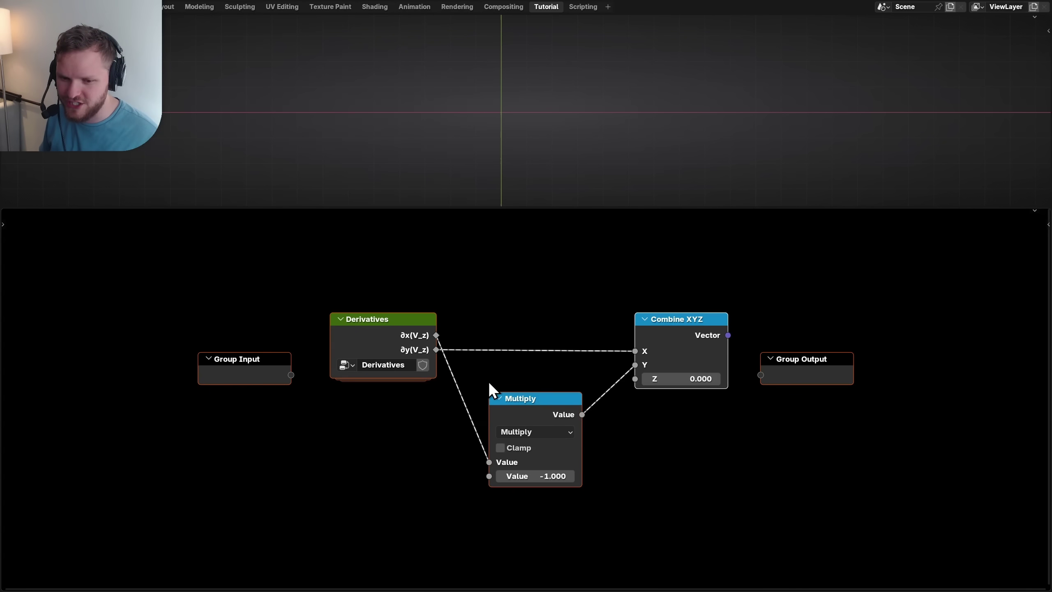
Step: Position the new Curl group node just below the V group in the main tree
key("Tab")
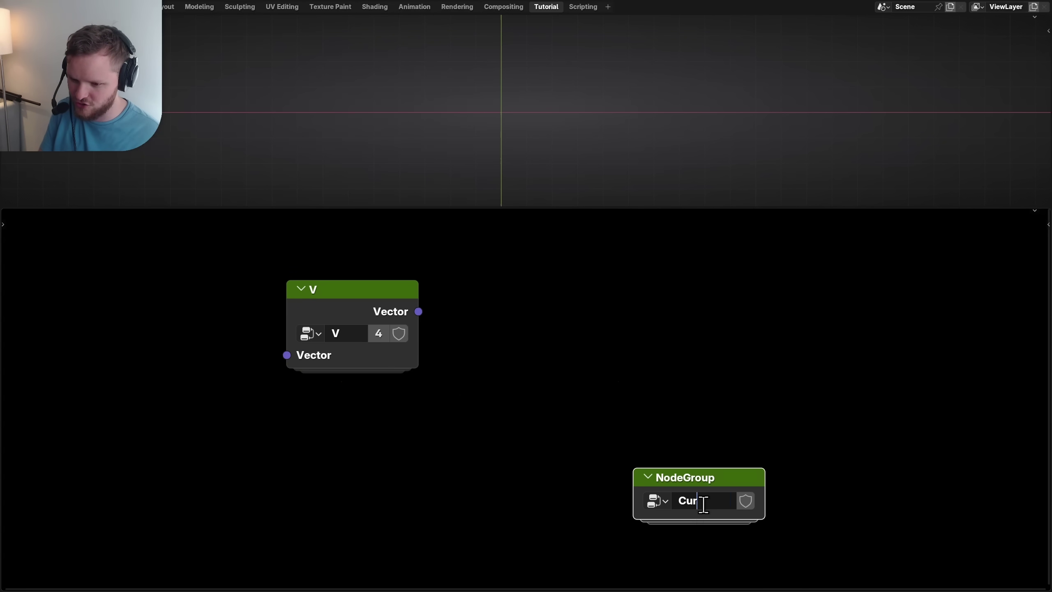
key("Tab")
key("Tab")
scroll(604, 408, "up", 2)
left_click_drag(684, 469, 353, 396)
key("Home")
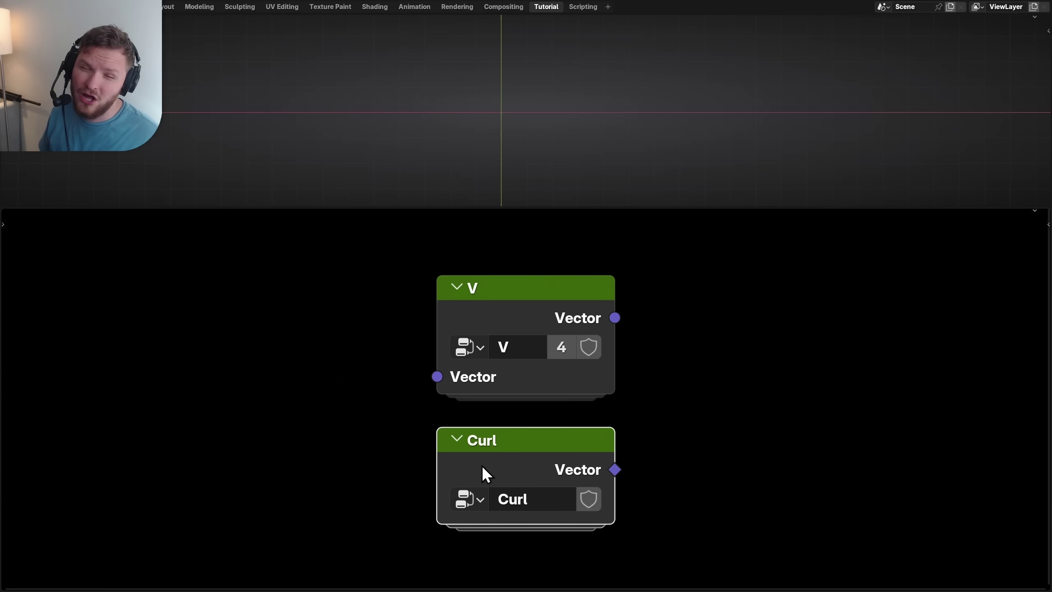
Step: Disable Normalize on the Noise Texture inside the V group
key("ctrl+space")
left_click(514, 203)
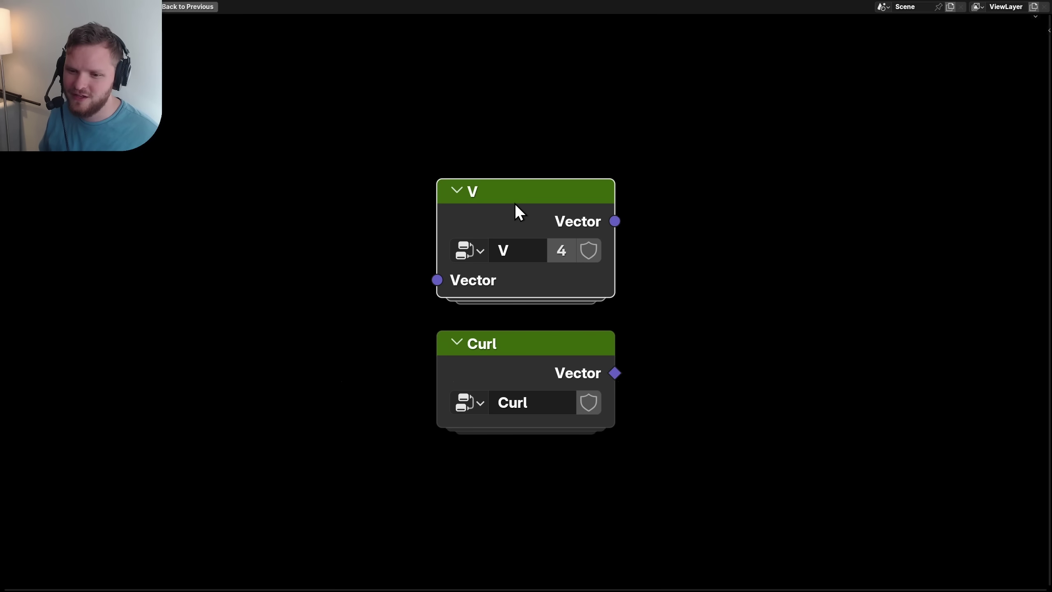
key("Tab")
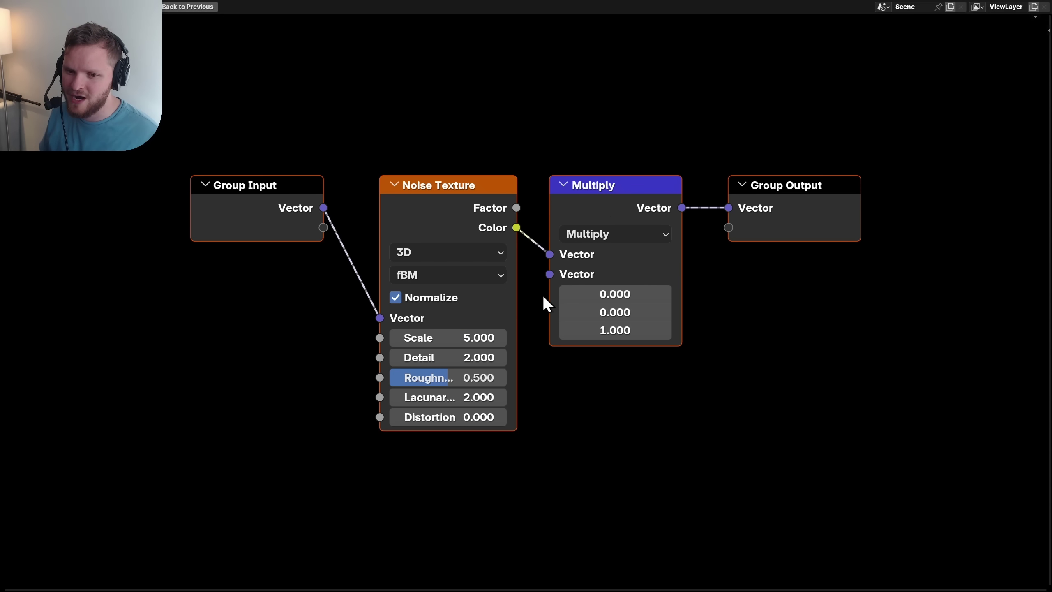
left_click(394, 298)
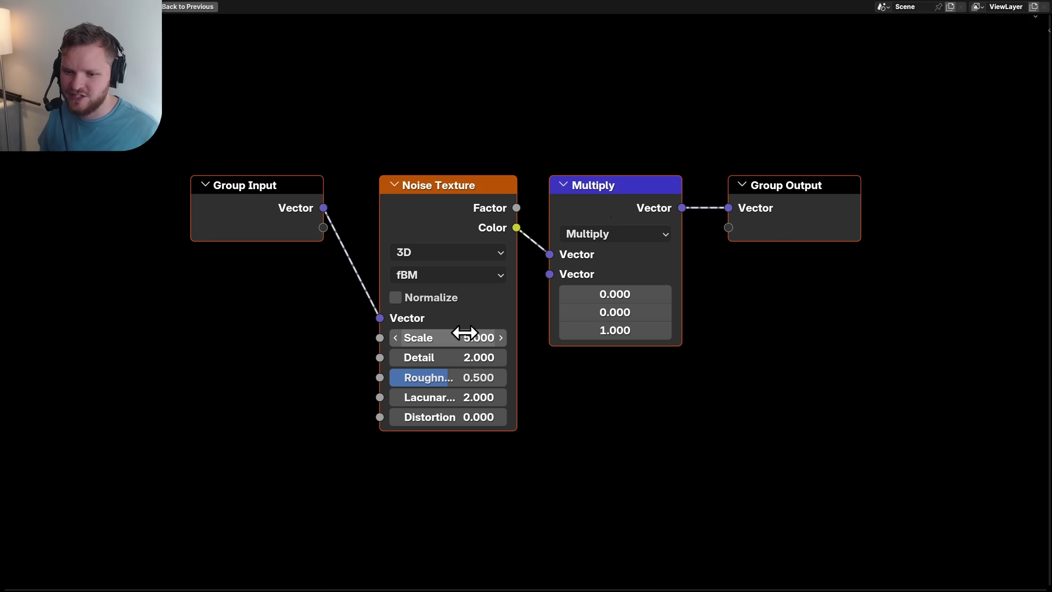
key("Tab")
Step: Rename the Curl group node to Curl_xy
left_click(525, 346)
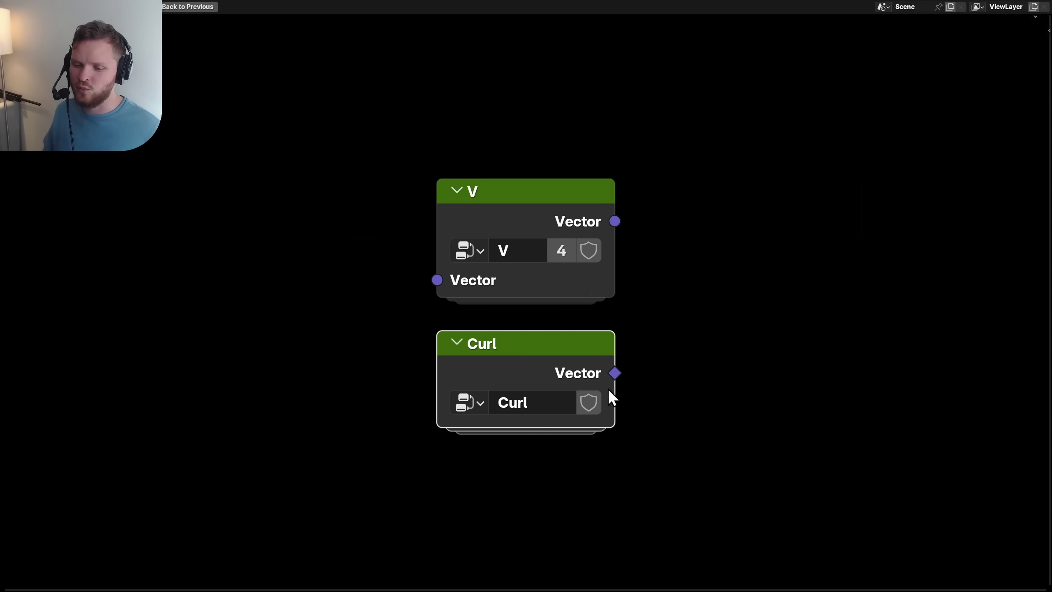
double_click(535, 403)
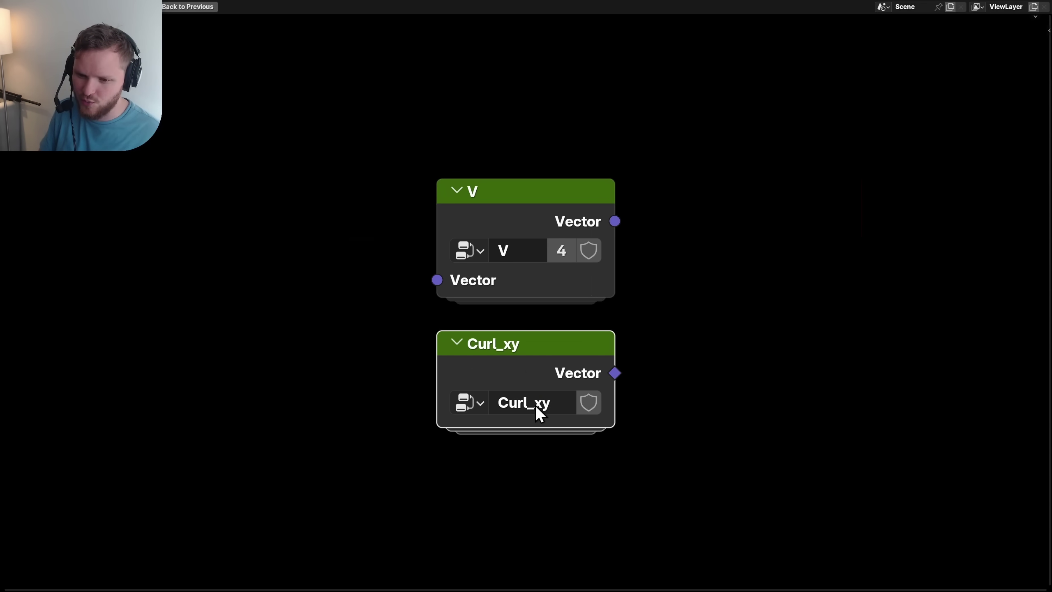
key("ctrl+space")
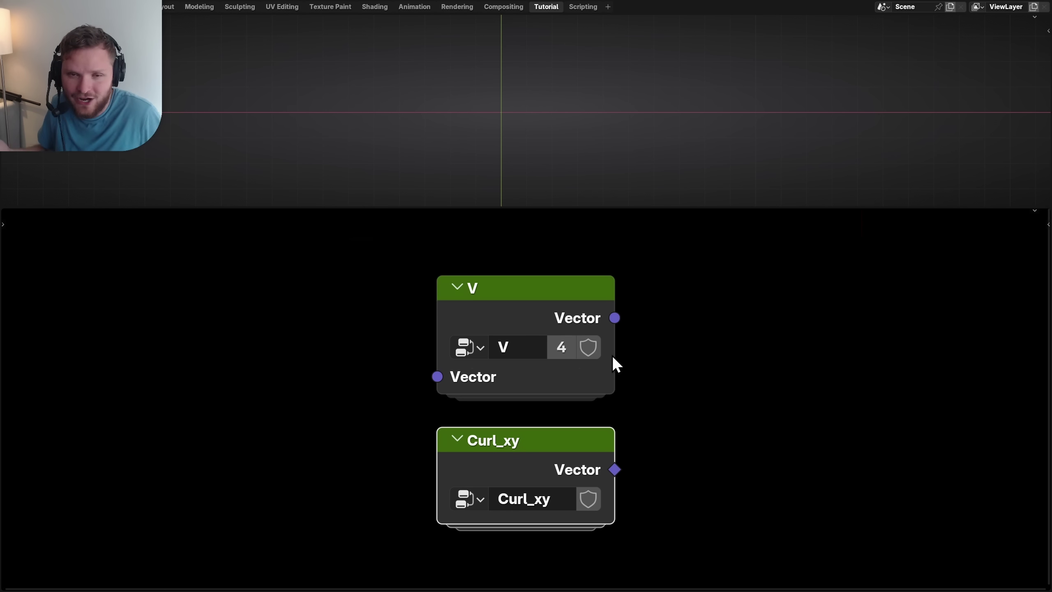
Step: Enlarge the 3D viewport, make room in the node editor, and save the file
left_click_drag(457, 212, 453, 262)
scroll(477, 331, "down", 2)
middle_click_drag(656, 313, 467, 348)
key("ctrl+s")
Step: Add a Grid node with 200 vertices, feeding the group output
key("shift+a")
type("grid")
key("Return")
left_click(418, 353)
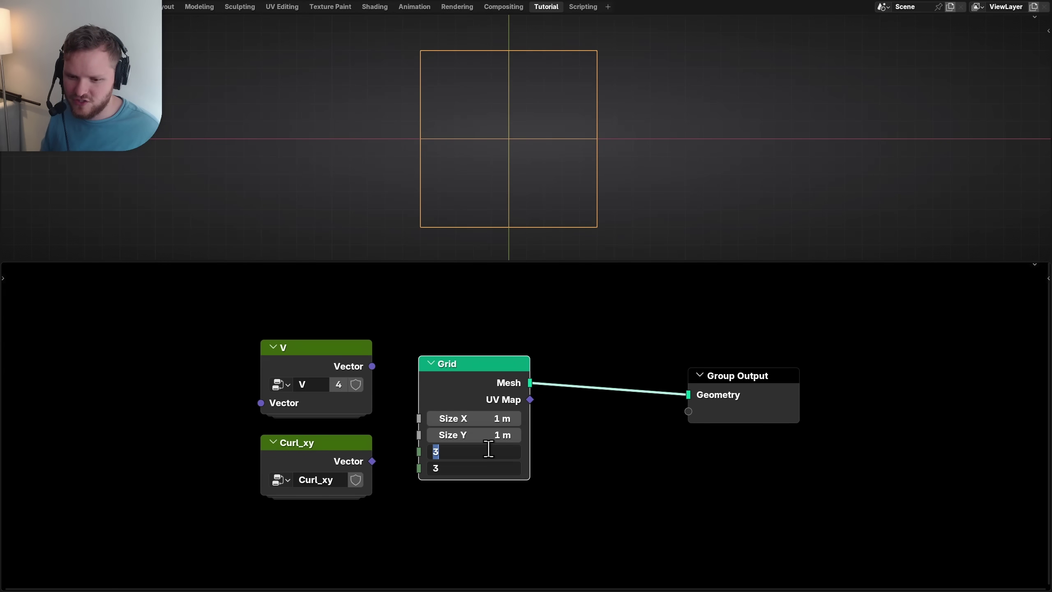
key("Return")
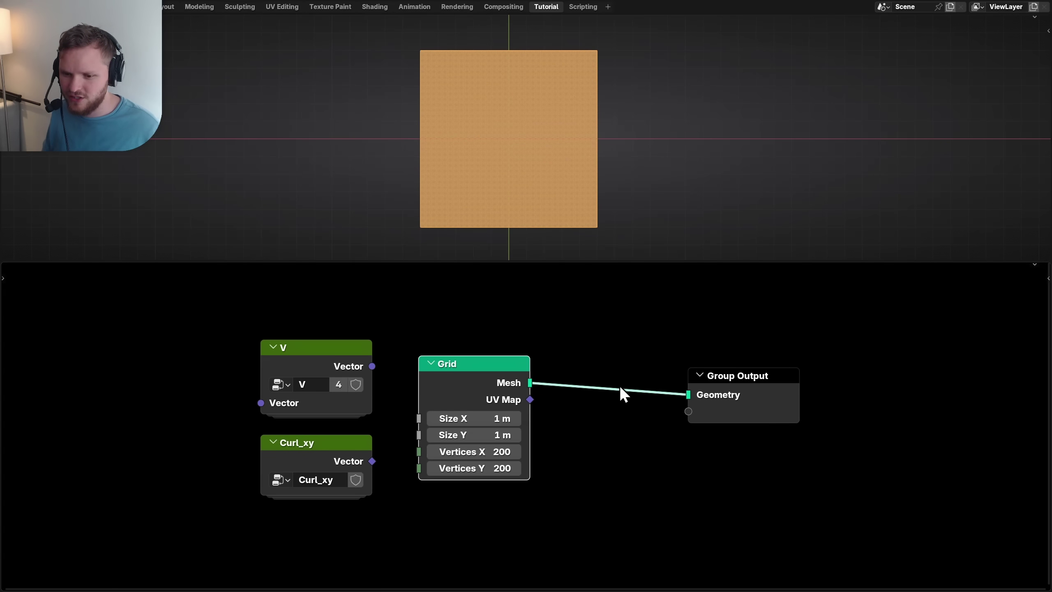
Step: Insert Mesh to Points between Grid and Group Output and switch to Solid shading
key("shift+a")
type("mesh to")
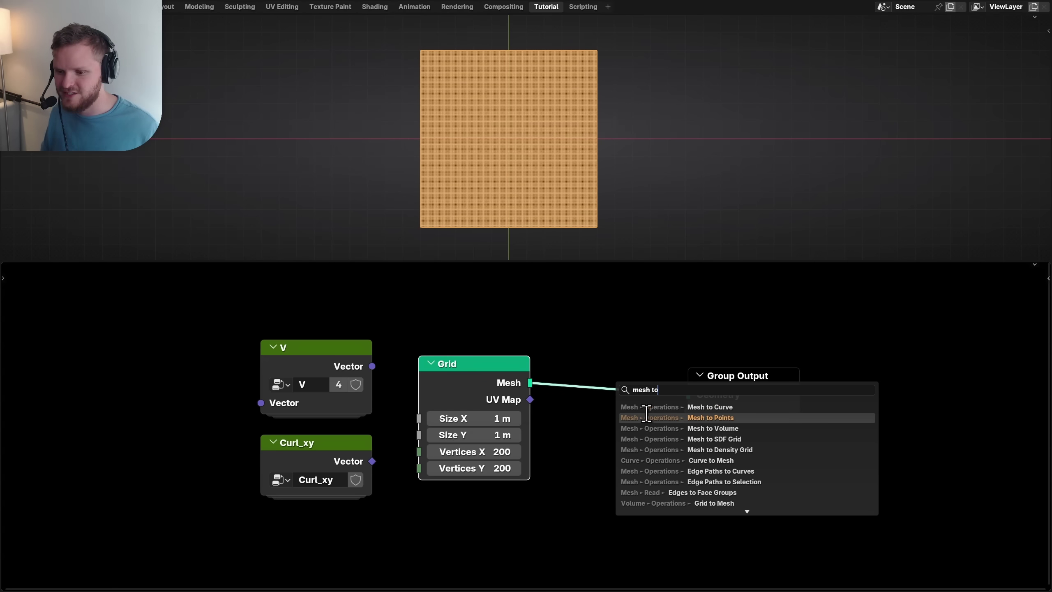
left_click(650, 418)
left_click(557, 380)
key("z")
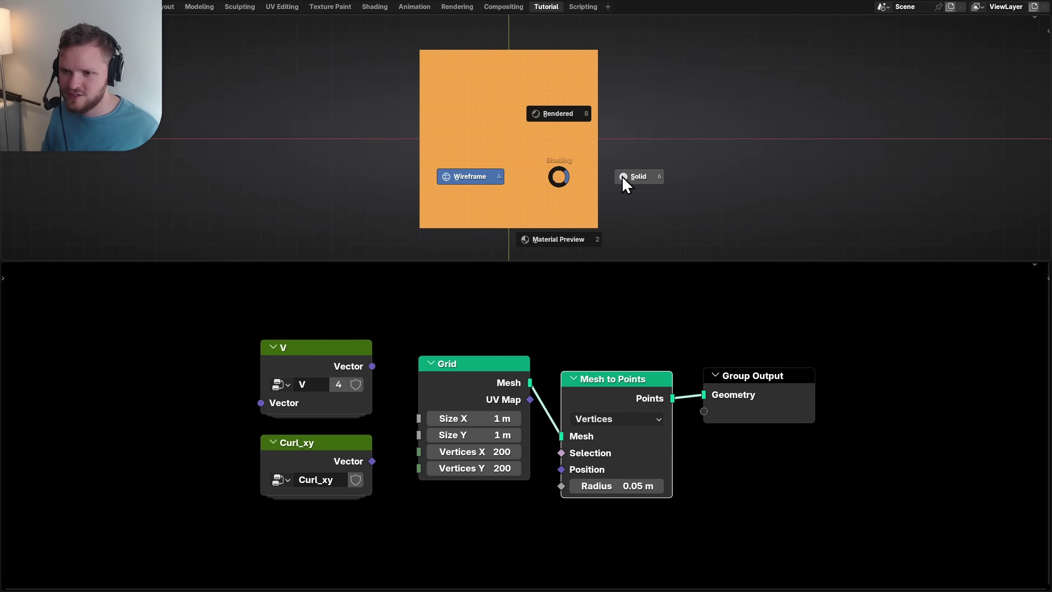
key("6")
Step: Set the point radius to 0.01/2 and tidy the node layout
left_click(615, 487)
type("0.01")
key("Return")
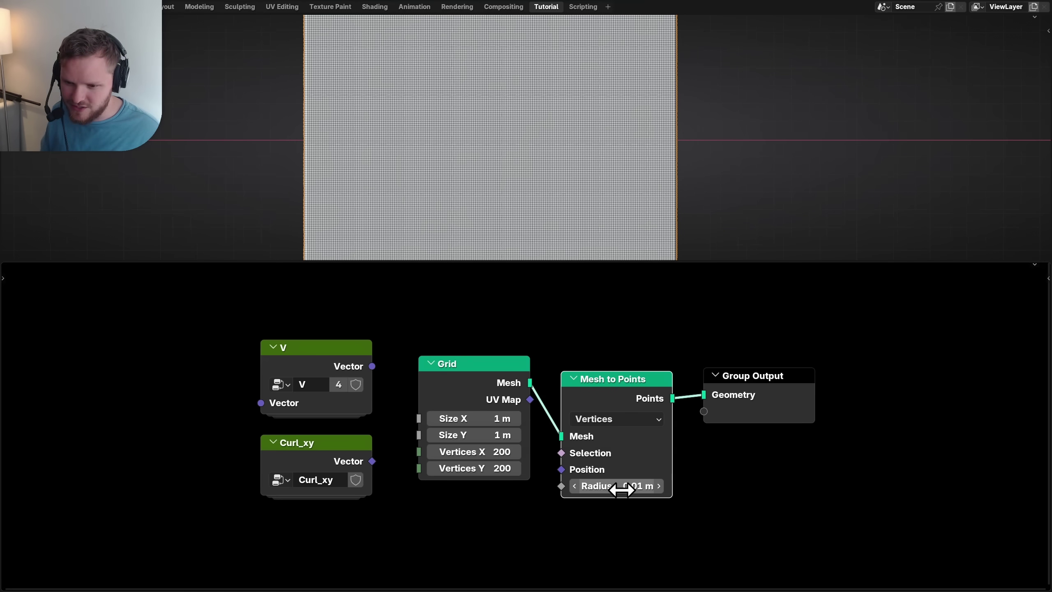
left_click(622, 487)
type("/2")
key("Return")
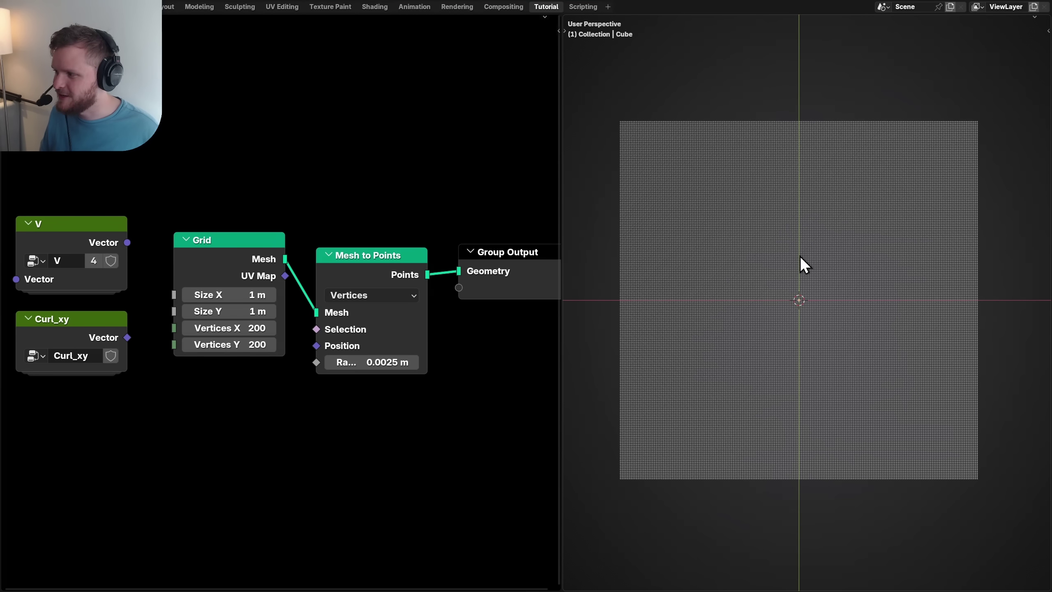
key("Home")
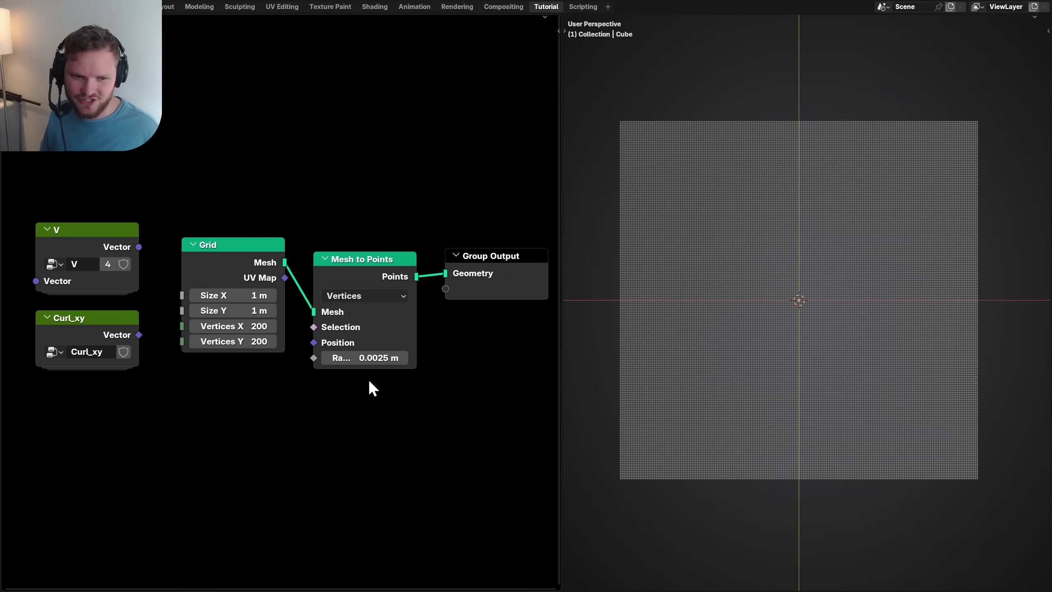
left_click_drag(335, 323, 463, 288)
Step: Add a Simulation zone between Mesh to Points and the Group Output
scroll(453, 394, "down", 2)
key("shift+a")
type("si")
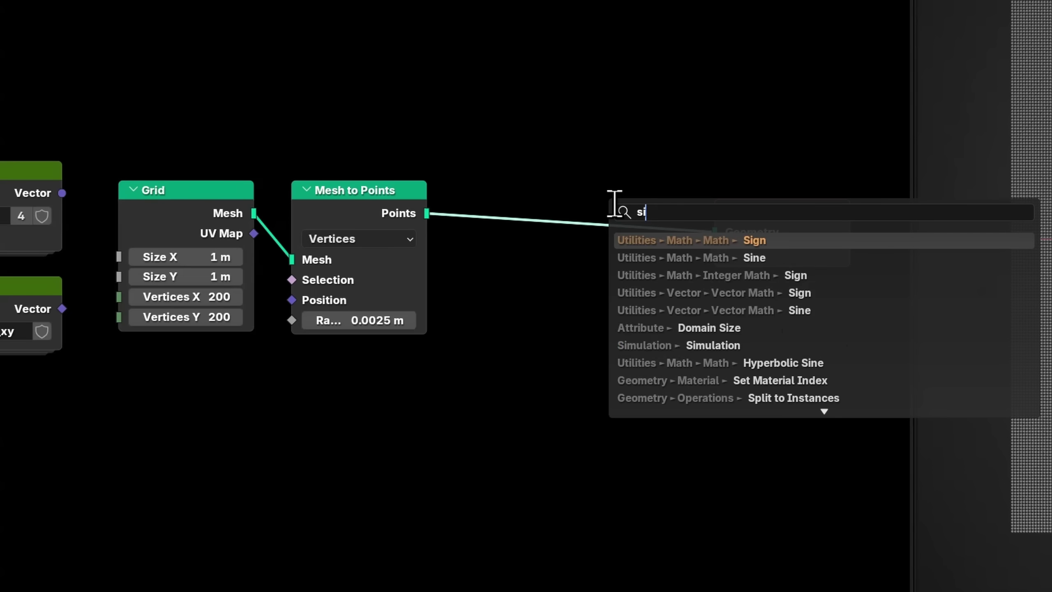
type("mu")
key("Return")
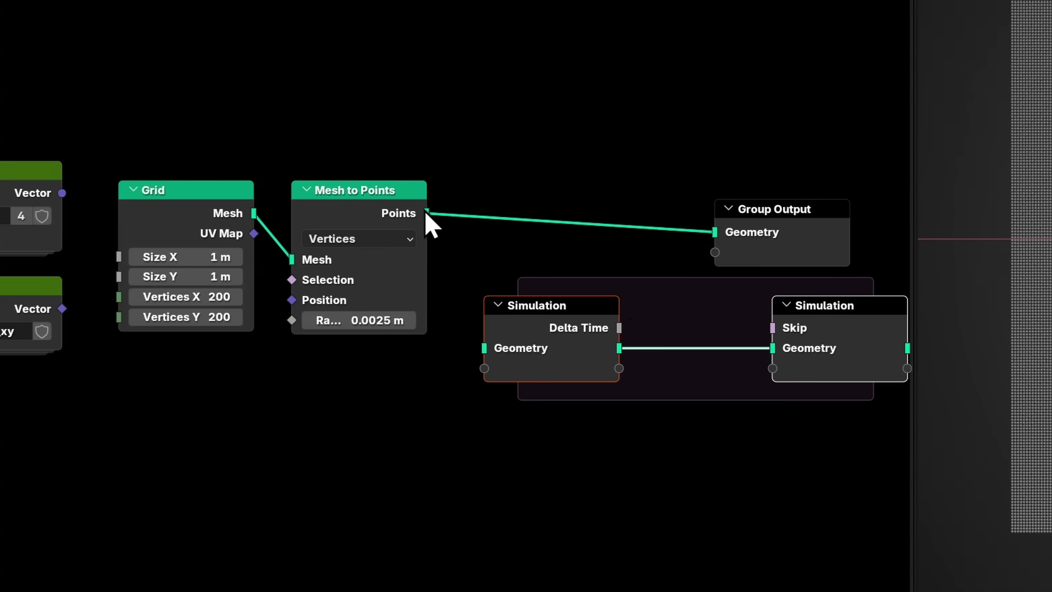
left_click_drag(427, 212, 484, 348)
scroll(482, 352, "right", 5)
left_click_drag(679, 351, 795, 290)
scroll(794, 290, "left", 10)
scroll(682, 300, "right", 10)
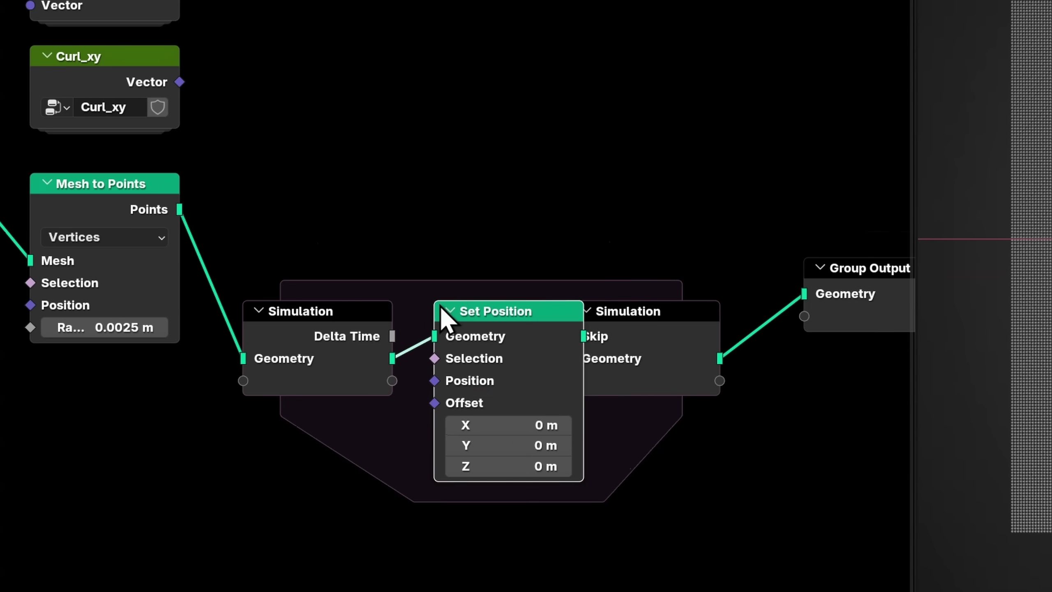
Step: Put Set Position inside the zone, offset by the Curl_xy vector, and play the simulation
left_click(439, 310)
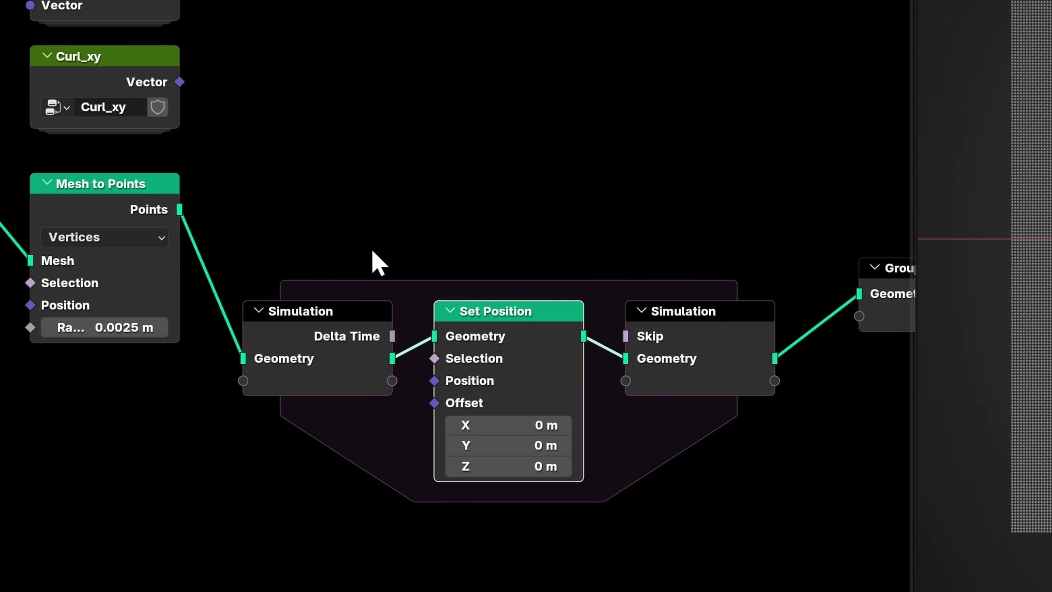
left_click_drag(68, 64, 48, 467)
left_click_drag(159, 485, 430, 406)
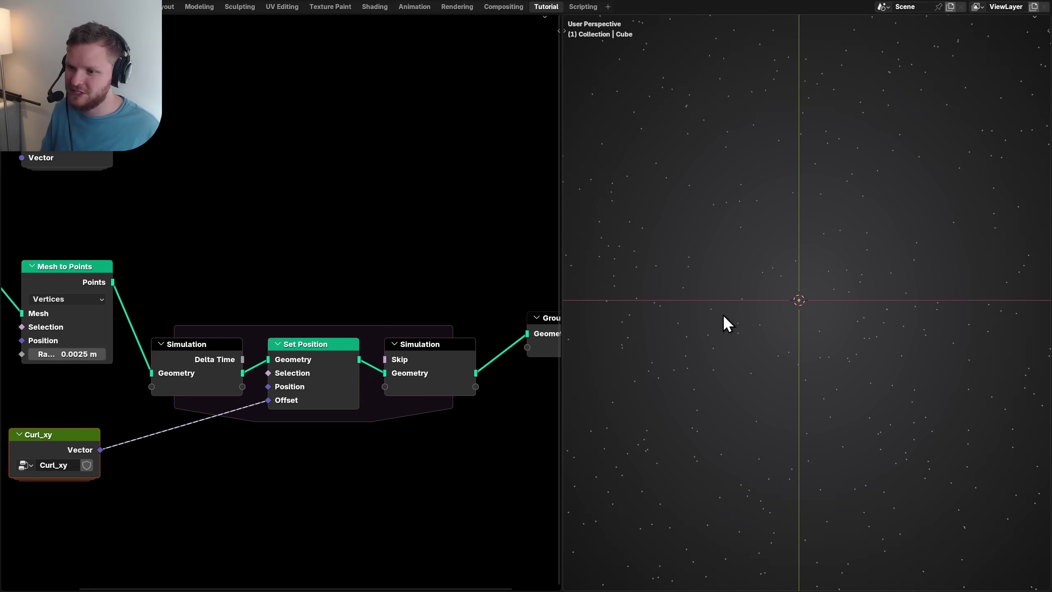
key("space")
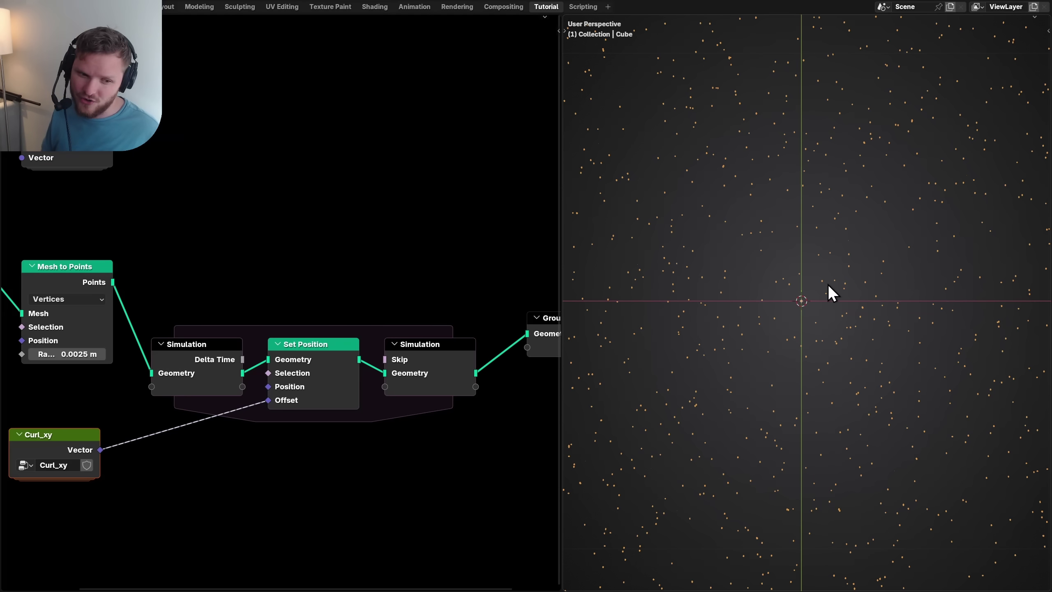
Step: Insert a Vector Math Scale node of 0.01 on the Curl_xy-to-Offset link and rewind
middle_click_drag(137, 414, 211, 365)
key("shift+a")
type("vec")
key("Down")
key("Down")
key("Return")
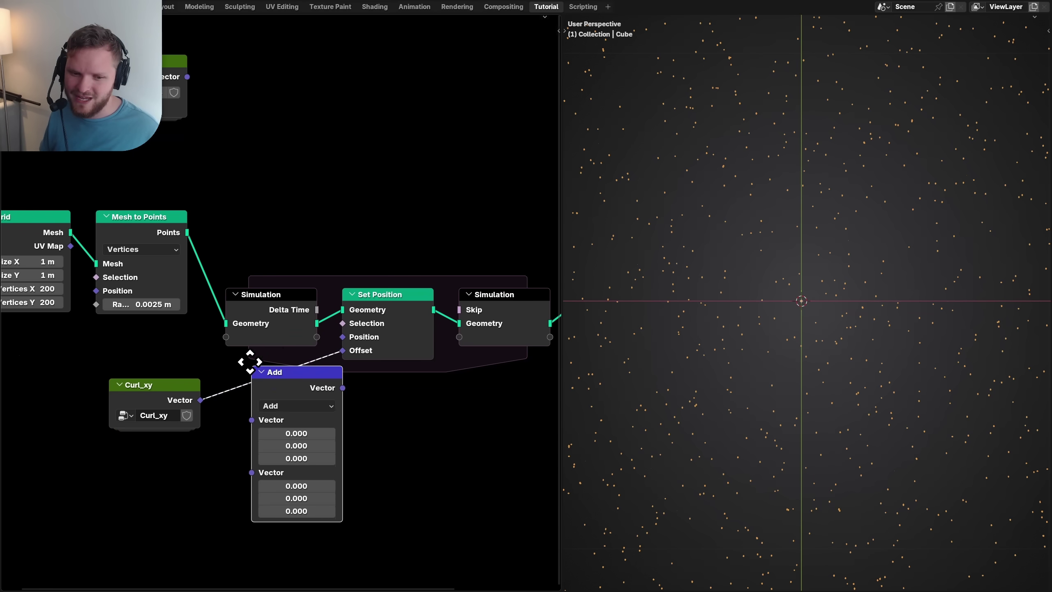
left_click(250, 361)
left_click(276, 405)
left_click(276, 377)
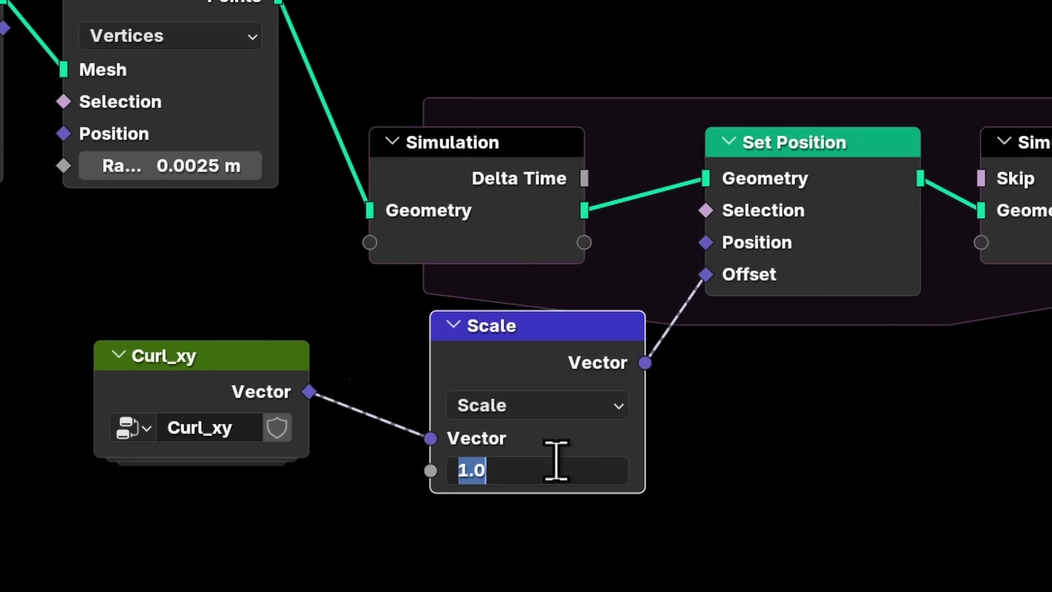
key("Return")
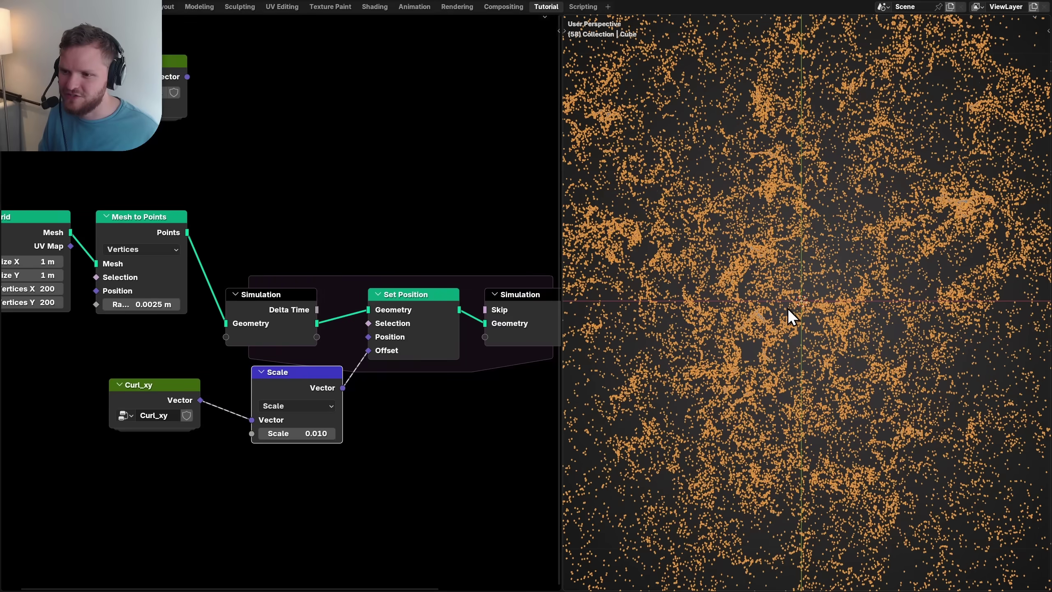
key("shift+Left")
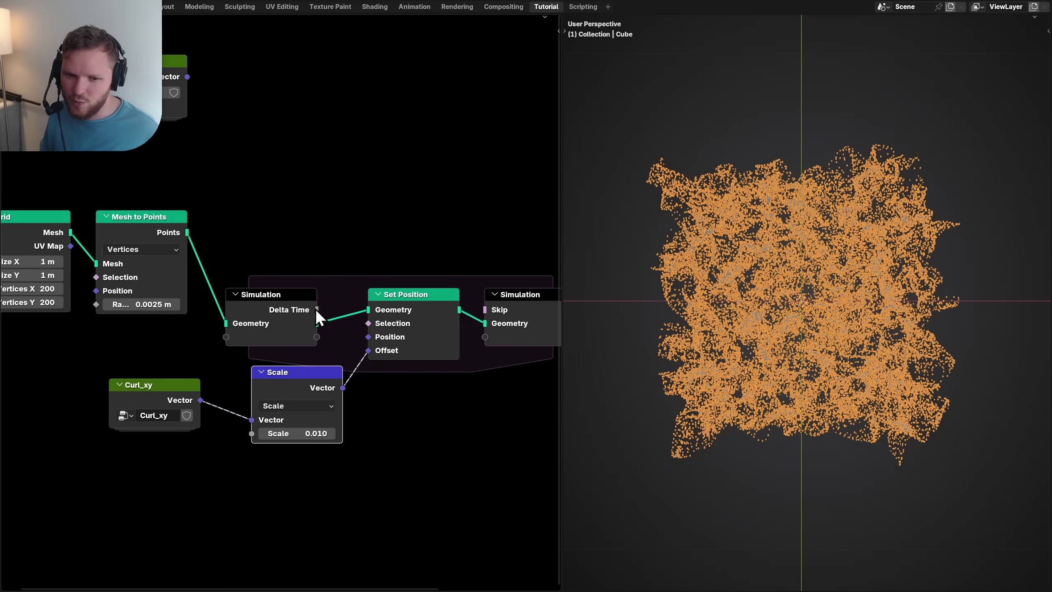
Step: Try Delta Time as the scale factor, undo it, then use 0.001 and finally 0.0001
left_click_drag(317, 310, 251, 433)
key("ctrl+z")
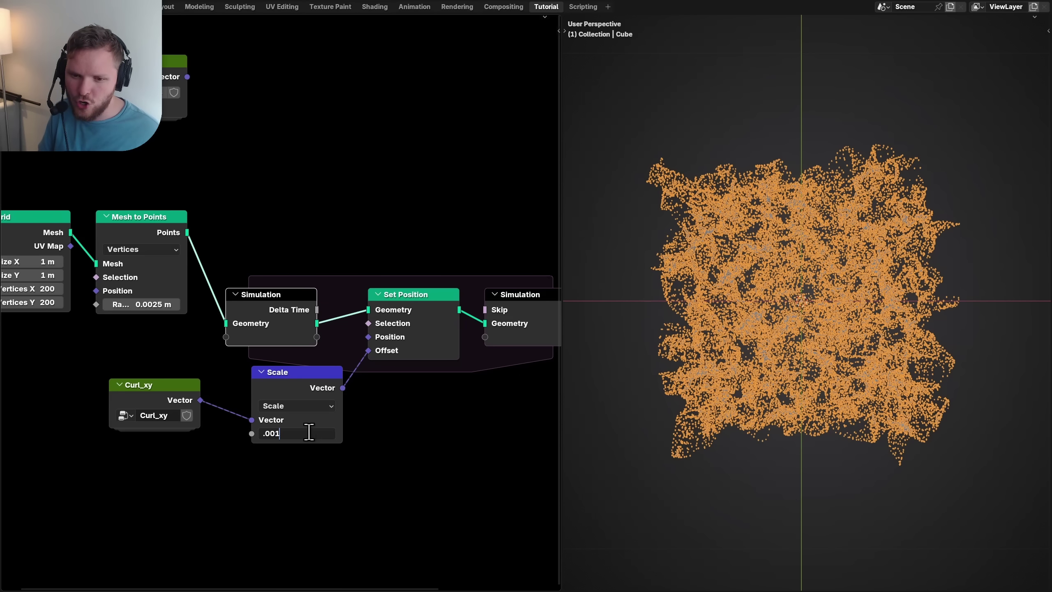
key("Return")
scroll(773, 404, "up", 4)
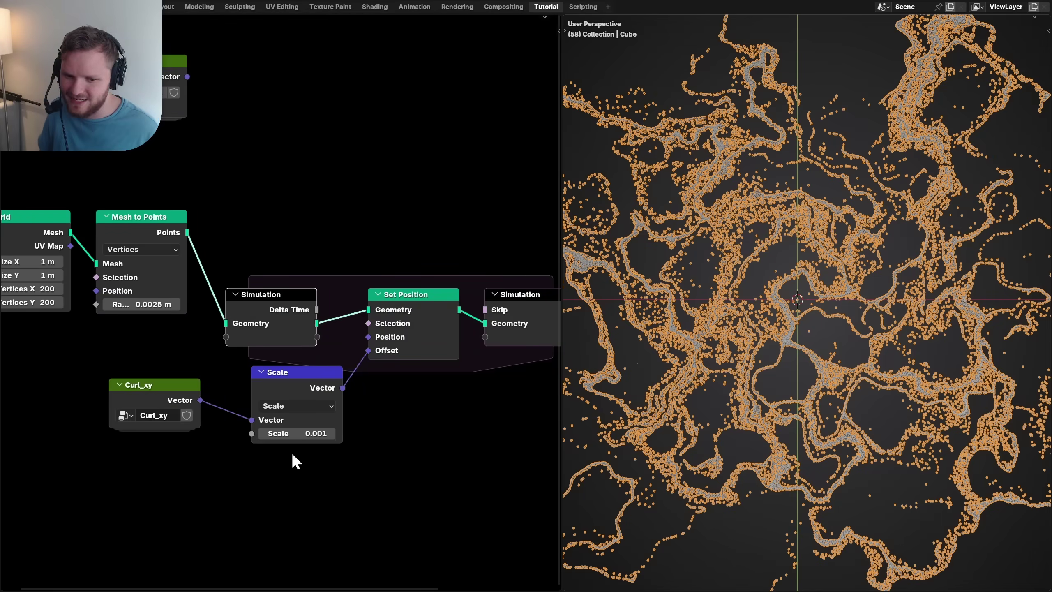
left_click(286, 434)
type("0.0001")
key("Return")
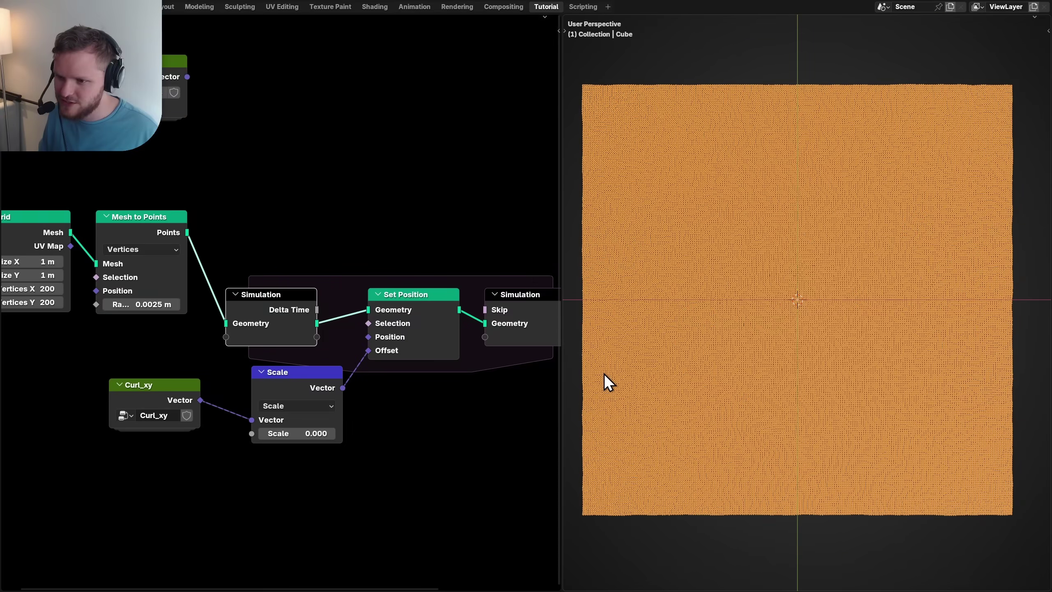
key("ctrl+space")
scroll(609, 378, "down", 3)
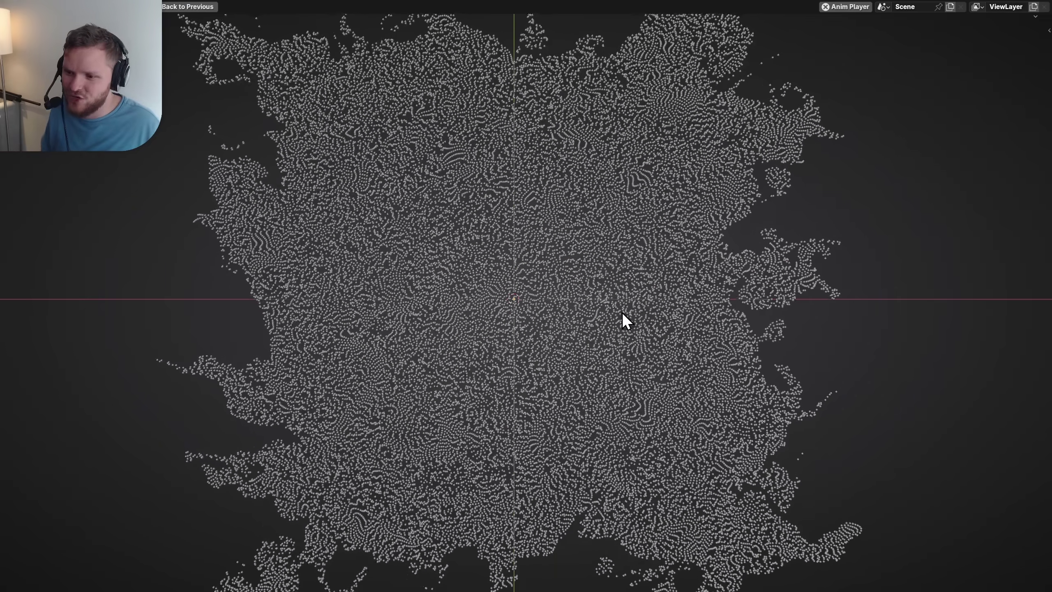
Step: Stop playback, draw an annotation stroke over the points, then rewind and replay the simulation
key("space")
left_click_drag(804, 427, 865, 402)
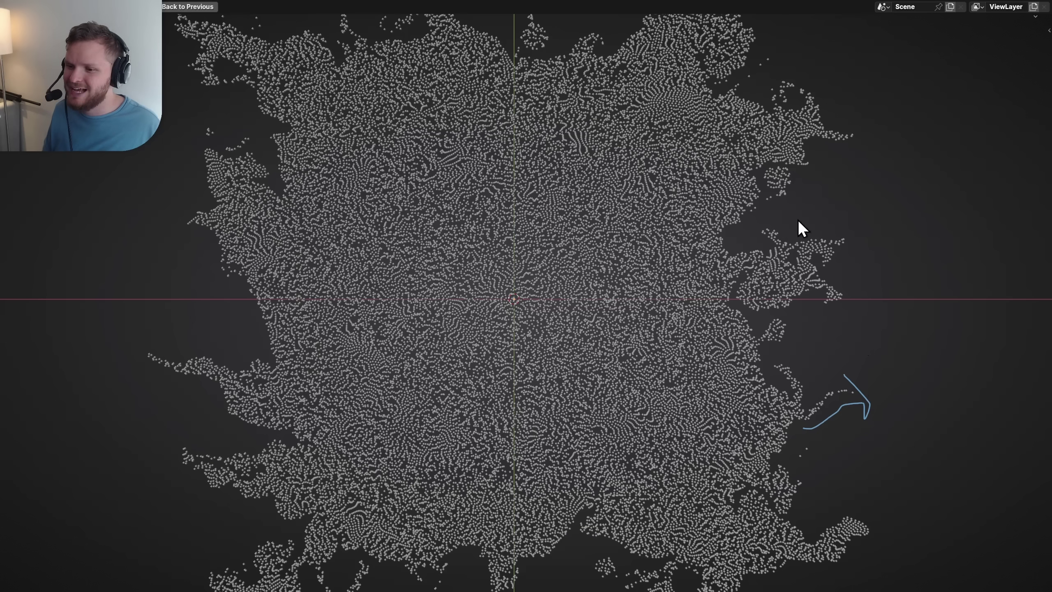
scroll(398, 427, "down", 2)
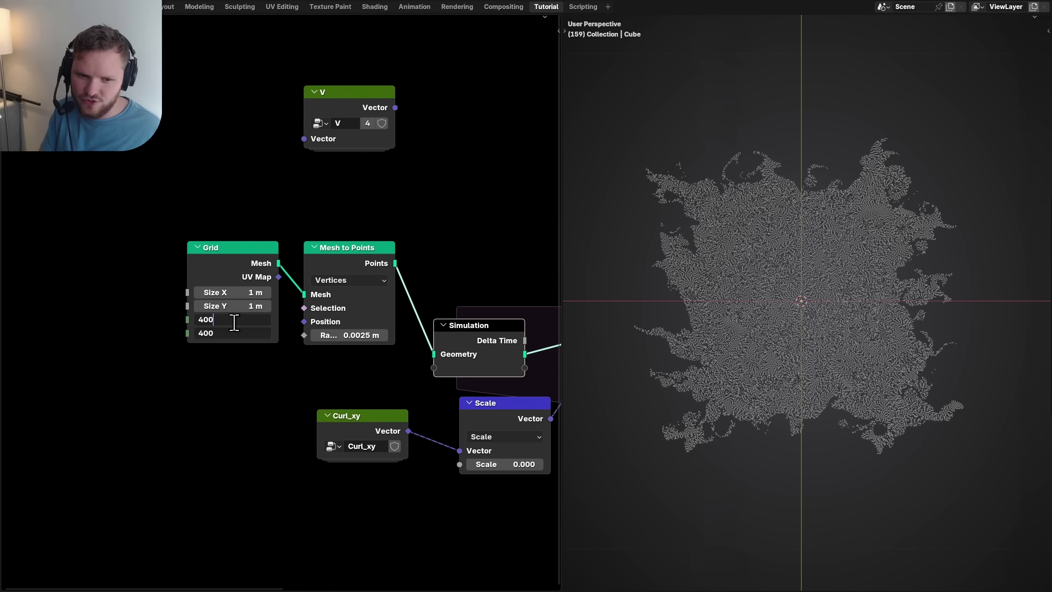
key("shift+Left")
key("space")
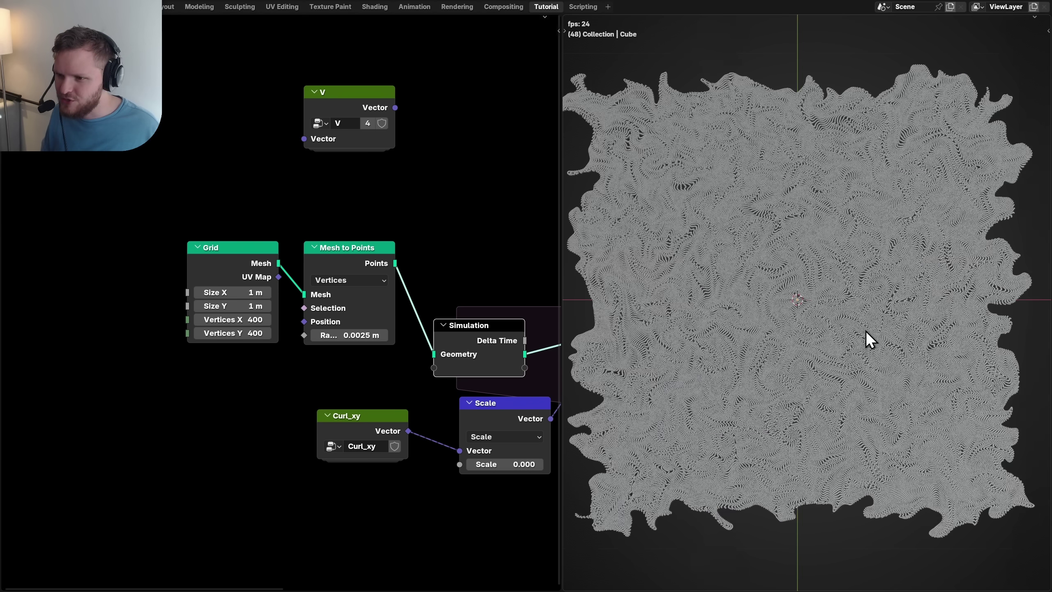
Step: Inspect the swirling particles in the maximized viewport from low and top-down angles, then stop playback
key("ctrl+space")
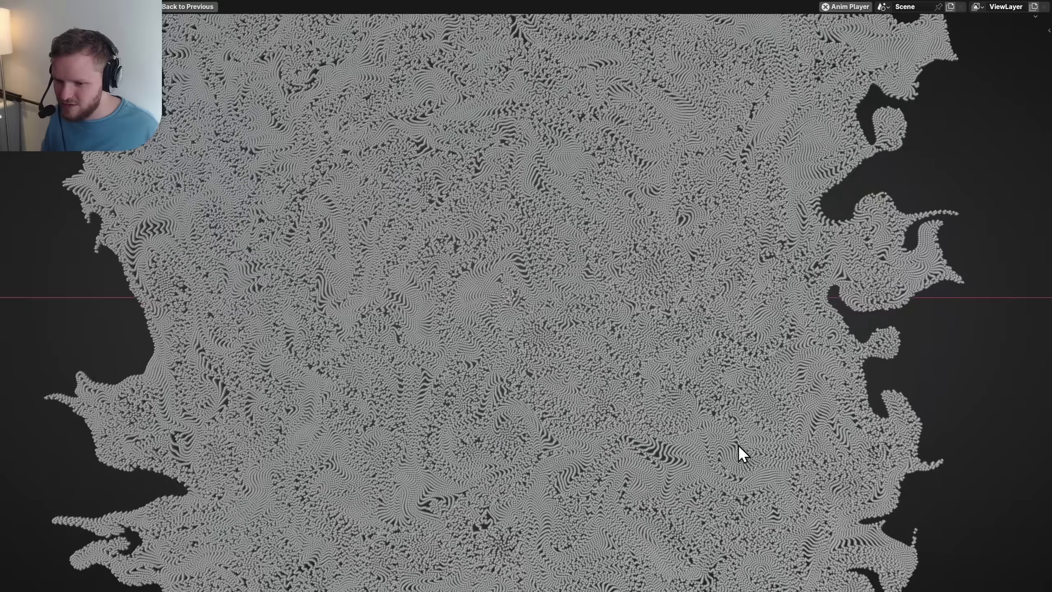
scroll(580, 423, "up", 2)
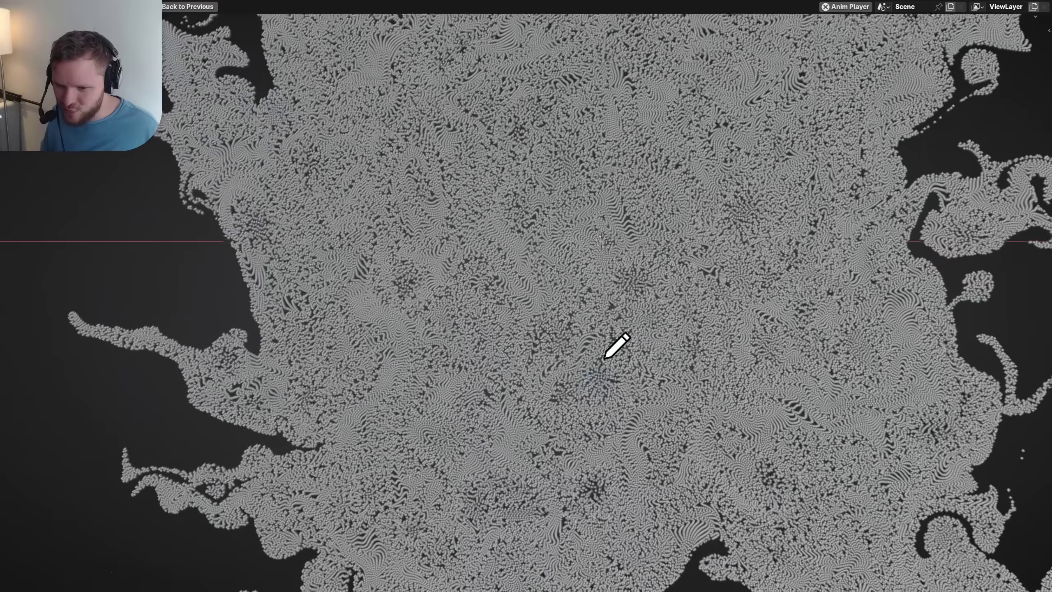
scroll(613, 360, "down", 5)
middle_click_drag(643, 357, 604, 363)
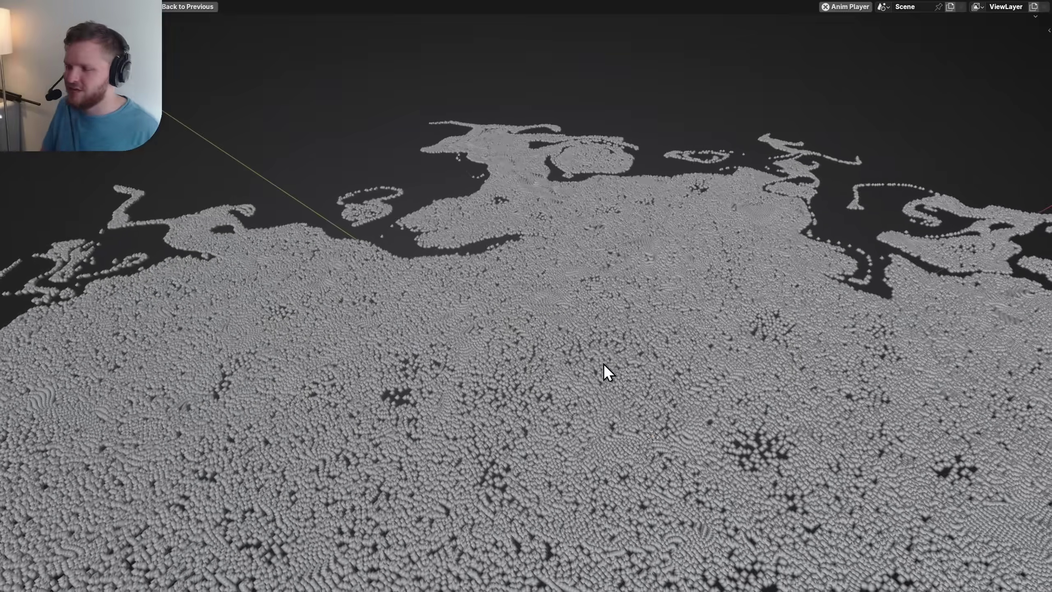
middle_click_drag(604, 364, 568, 328)
key("ctrl+space")
scroll(728, 280, "up", 4)
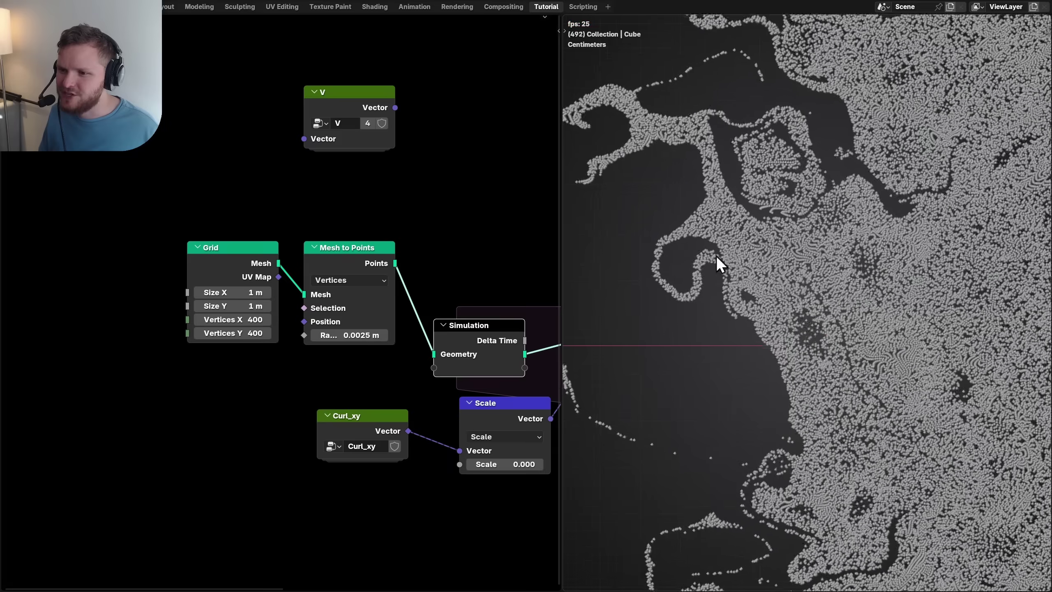
scroll(765, 249, "down", 5)
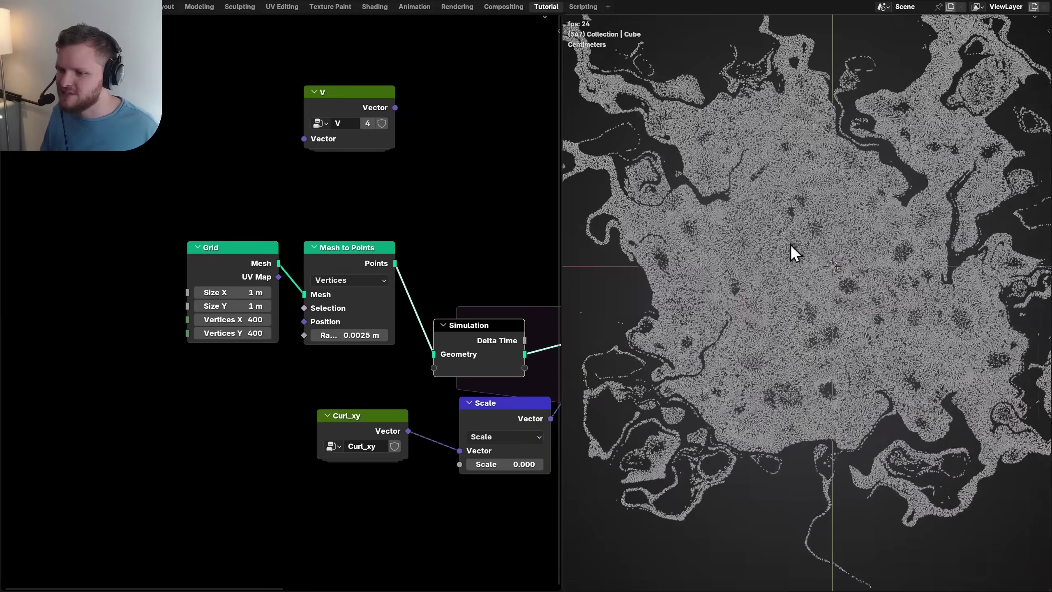
scroll(855, 298, "up", 3)
key("space")
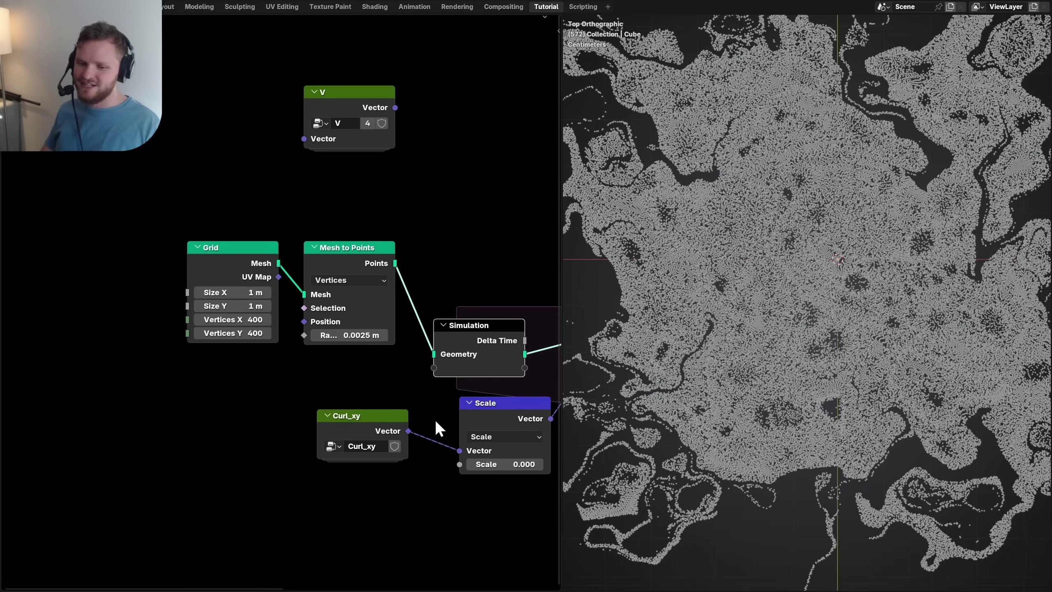
Step: Pan across the node tree and move the V group node lower
middle_click_drag(442, 416, 252, 456)
middle_click_drag(192, 216, 264, 258)
left_click_drag(218, 181, 217, 255)
Step: Set the V group's Noise Texture Scale to 15, then rewind and replay the simulation
key("Tab")
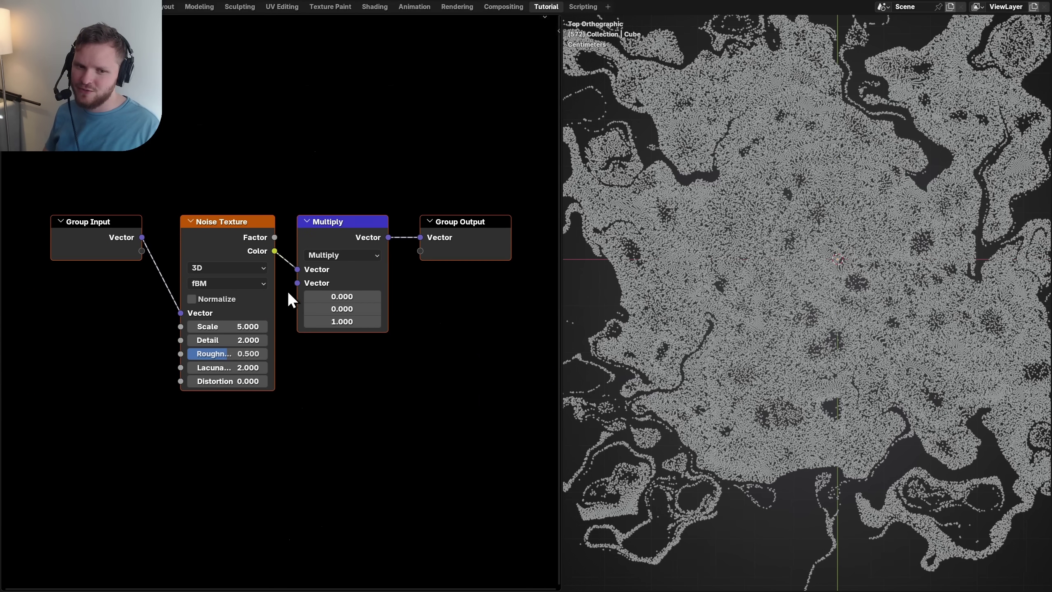
left_click(238, 327)
type("15")
key("Return")
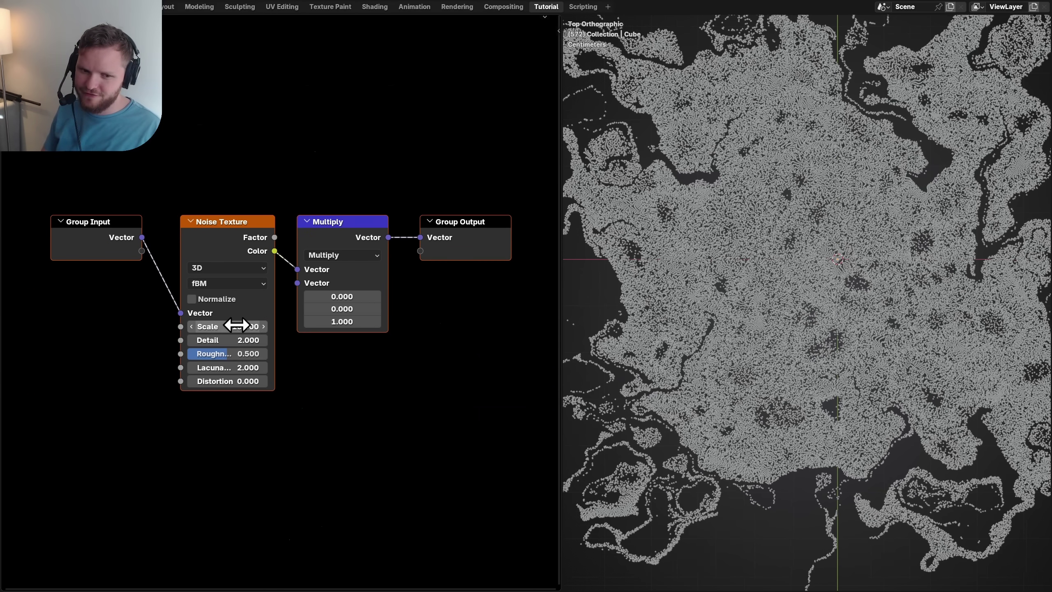
key("shift+Left")
key("space")
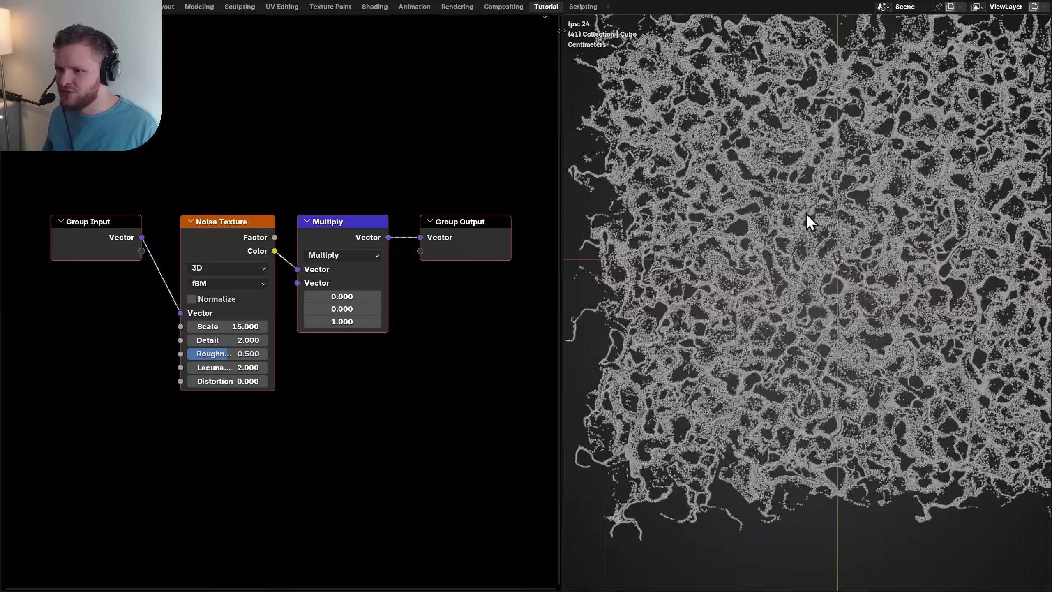
scroll(896, 252, "up", 3)
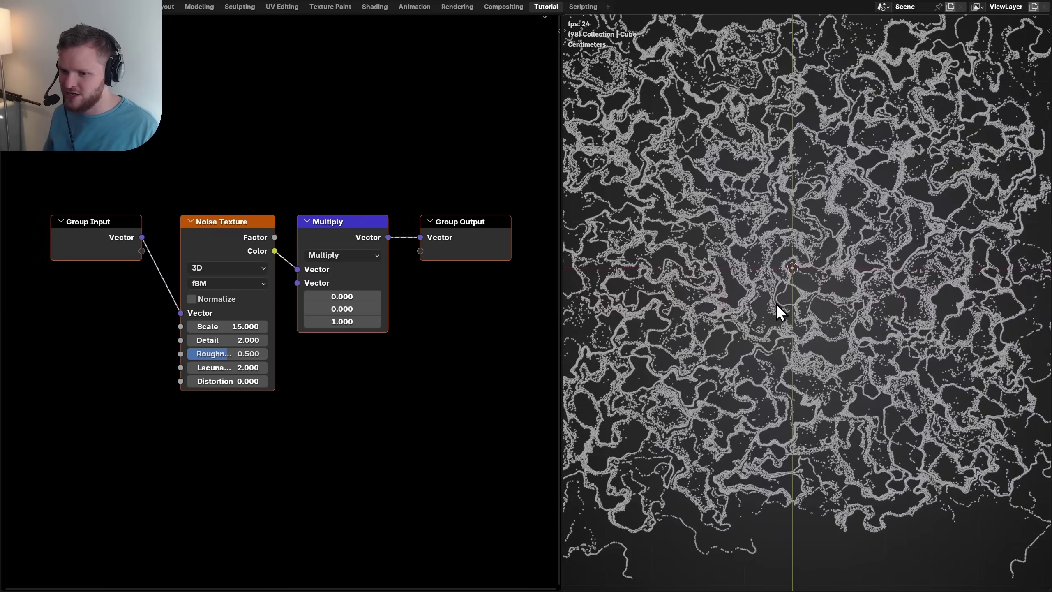
key("space")
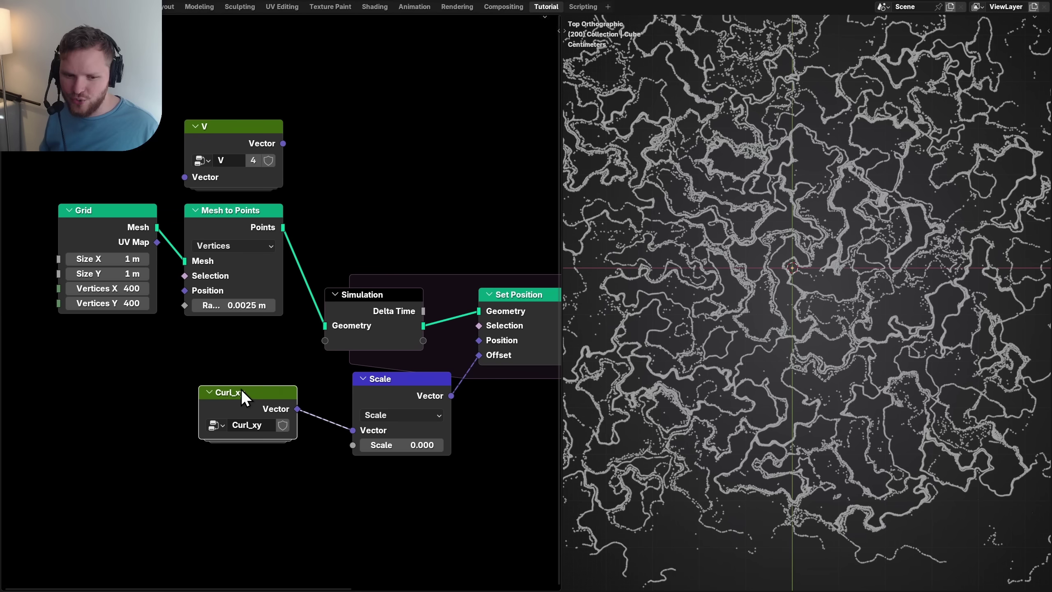
Step: Inside Curl_xy's Derivatives group, shrink both Add nodes' X/Y offsets from 0.001 to 0.0001
key("Tab")
key("Home")
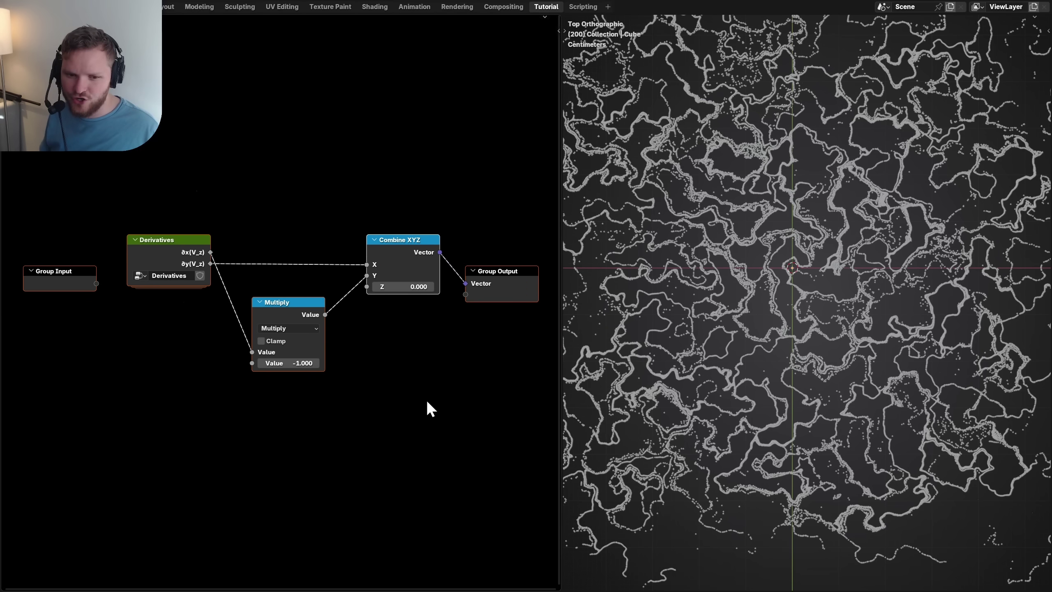
left_click(158, 238)
key("Tab")
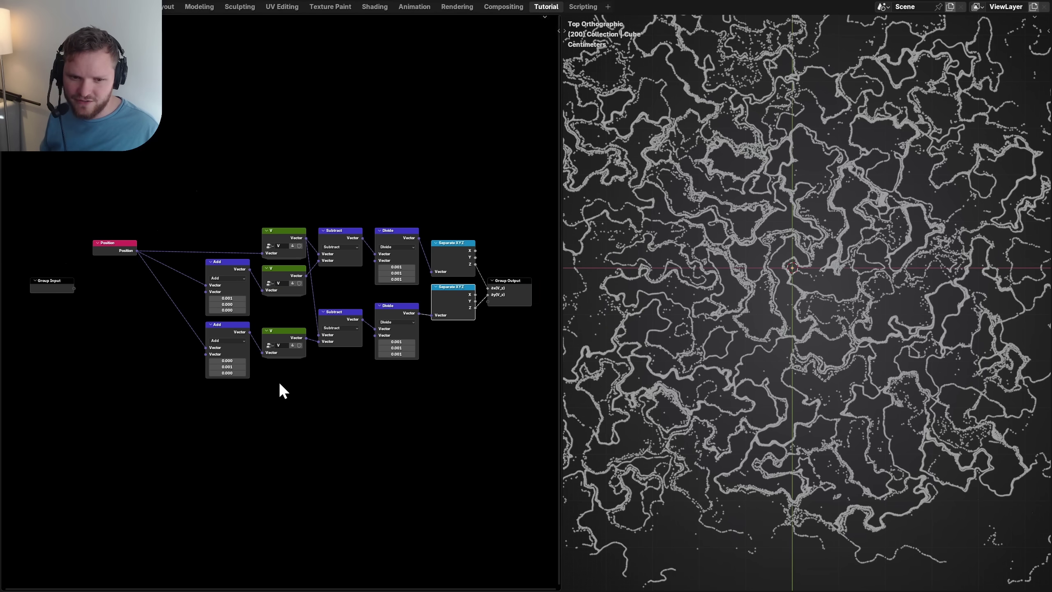
scroll(267, 355, "up", 4)
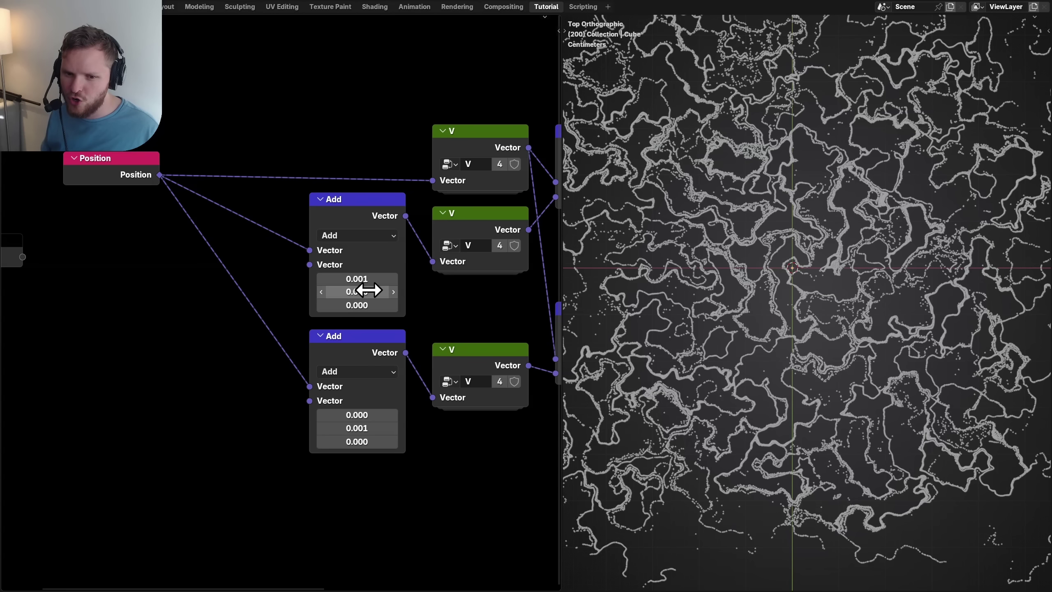
left_click(346, 278)
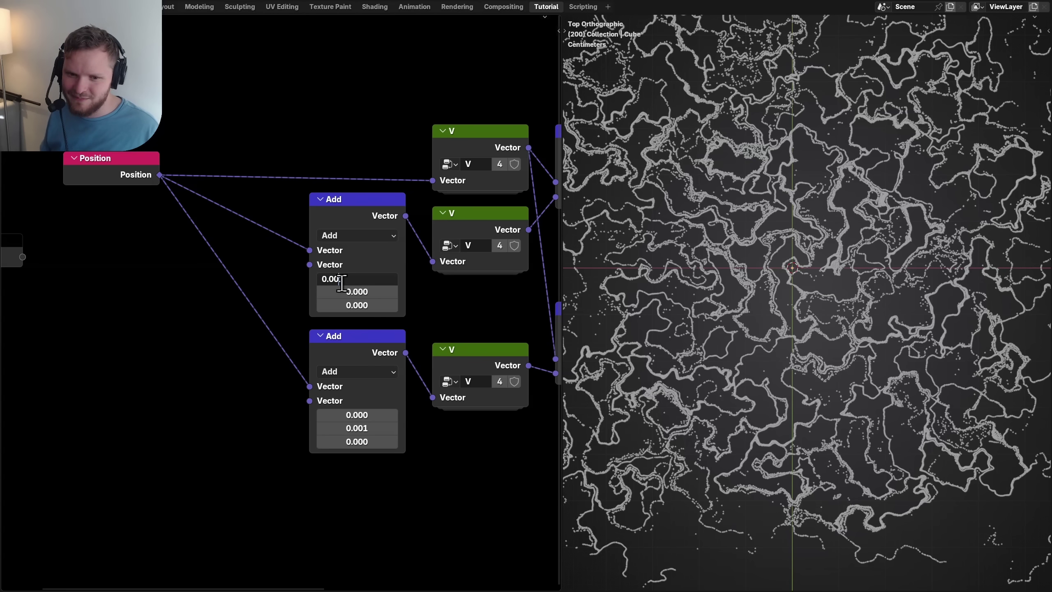
key("Delete")
left_click(340, 414)
left_click(361, 428)
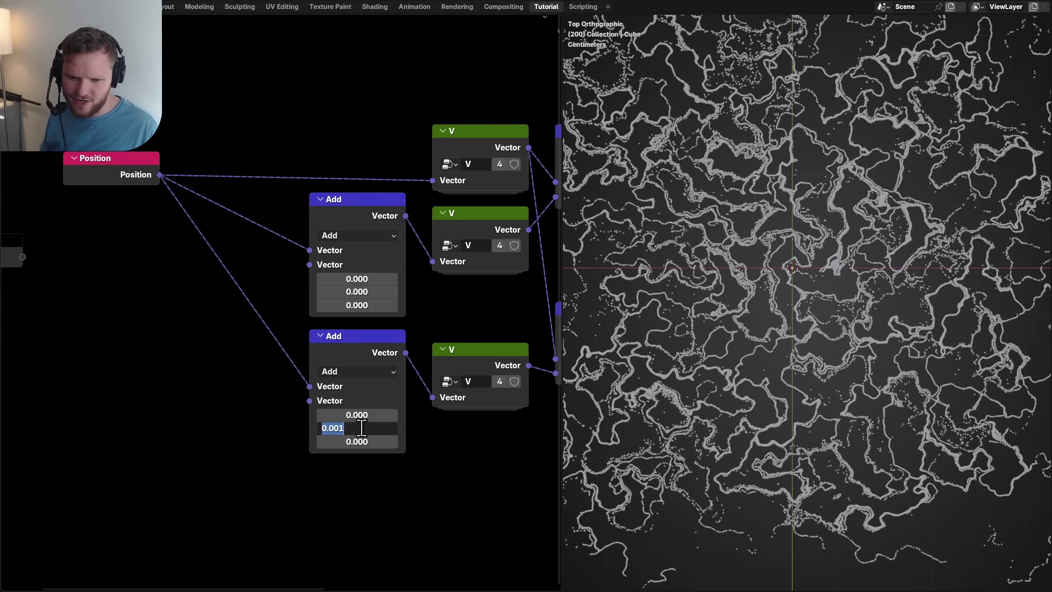
key("Delete")
key("Return")
Step: Change the Divide node's 0.001 step to 0.0001 and start editing the curl Scale value
middle_click_drag(381, 416, 147, 394)
left_click(376, 306)
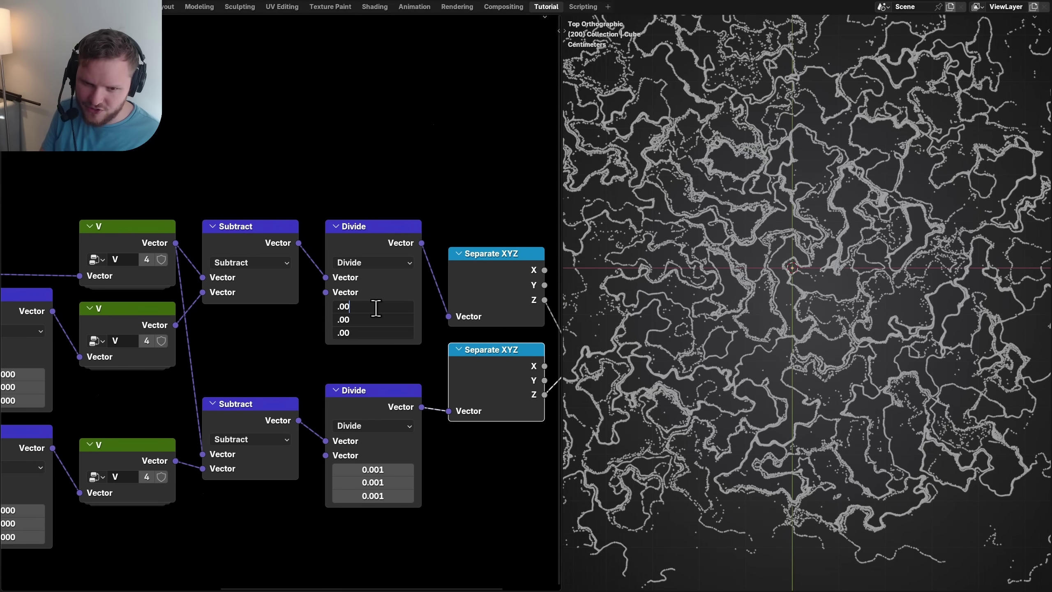
type(".000")
key("Return")
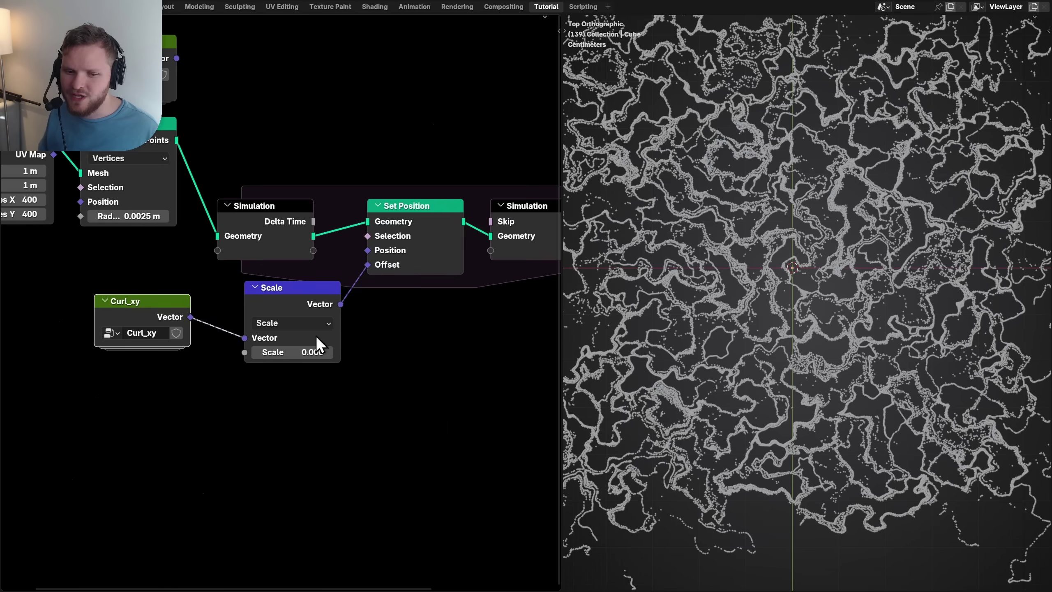
scroll(316, 340, "up", 2)
left_click(300, 366)
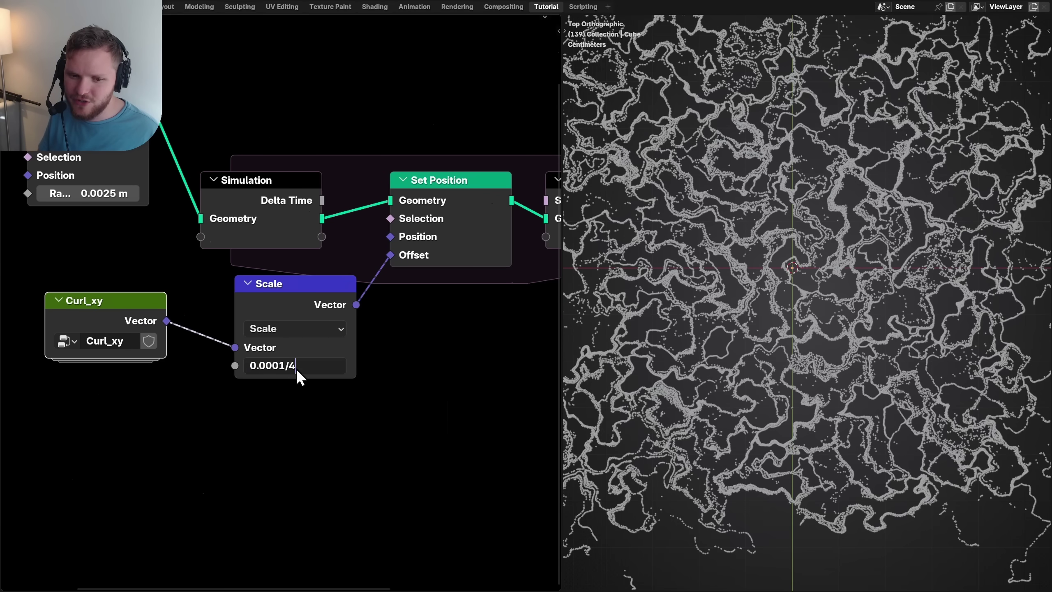
Step: Set the curl Scale to 0.00002 and watch the denser particle field play
type("0.00002")
key("Return")
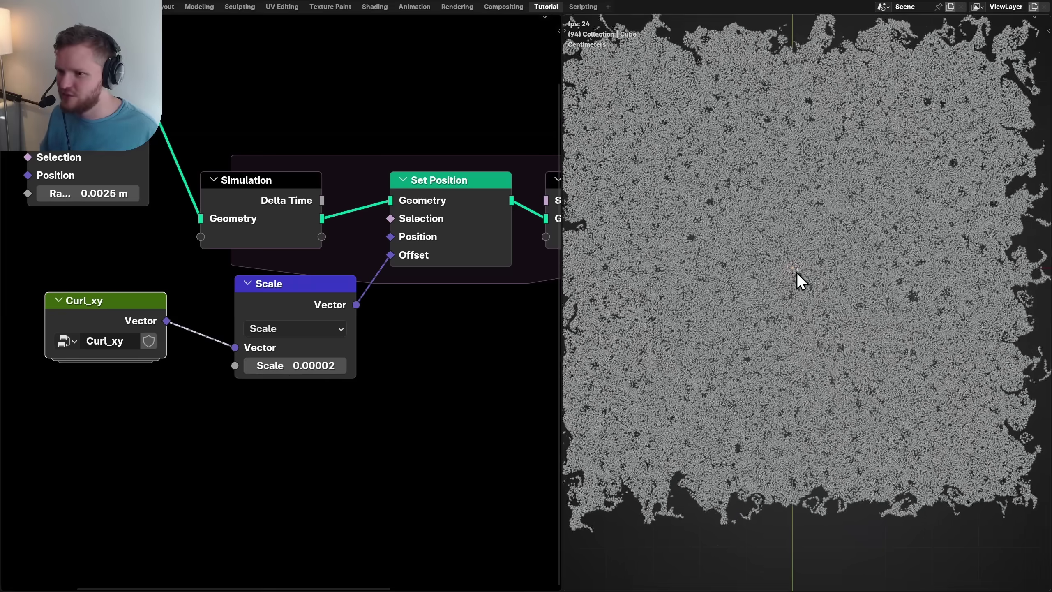
key("space")
key("space")
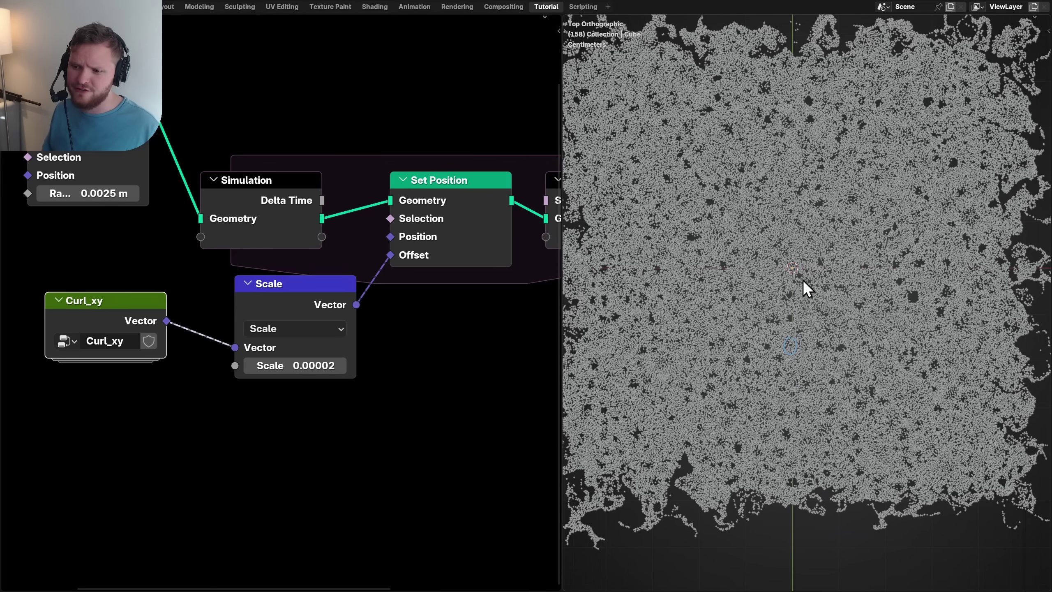
left_click(321, 369)
key("Escape")
Step: Save Curl_Tutorial.blend and show the whole node tree in a maximized node editor
middle_click_drag(425, 338, 365, 356)
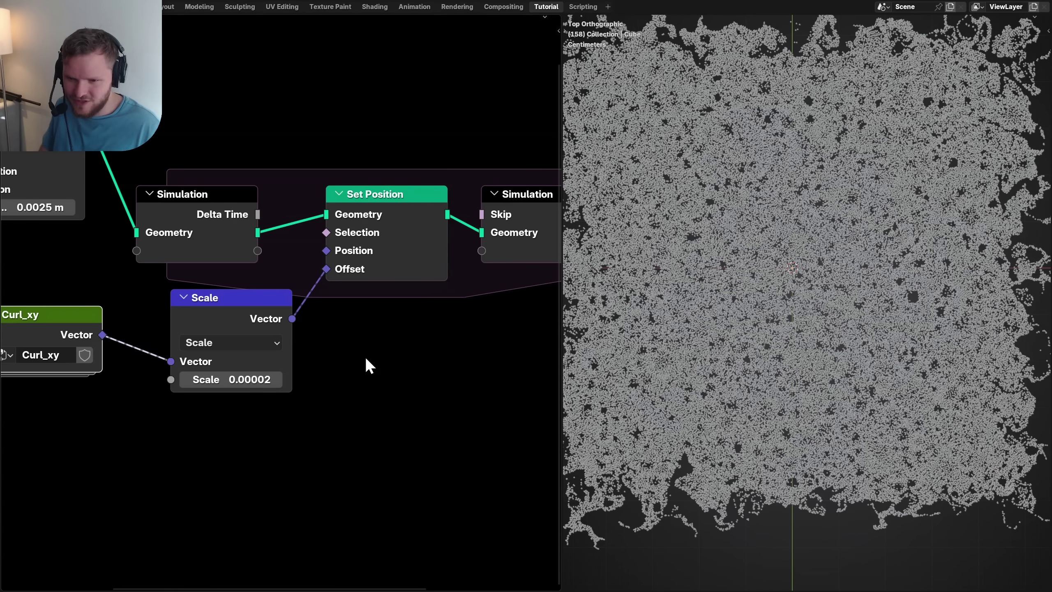
key("ctrl+space")
key("ctrl+s")
key("Home")
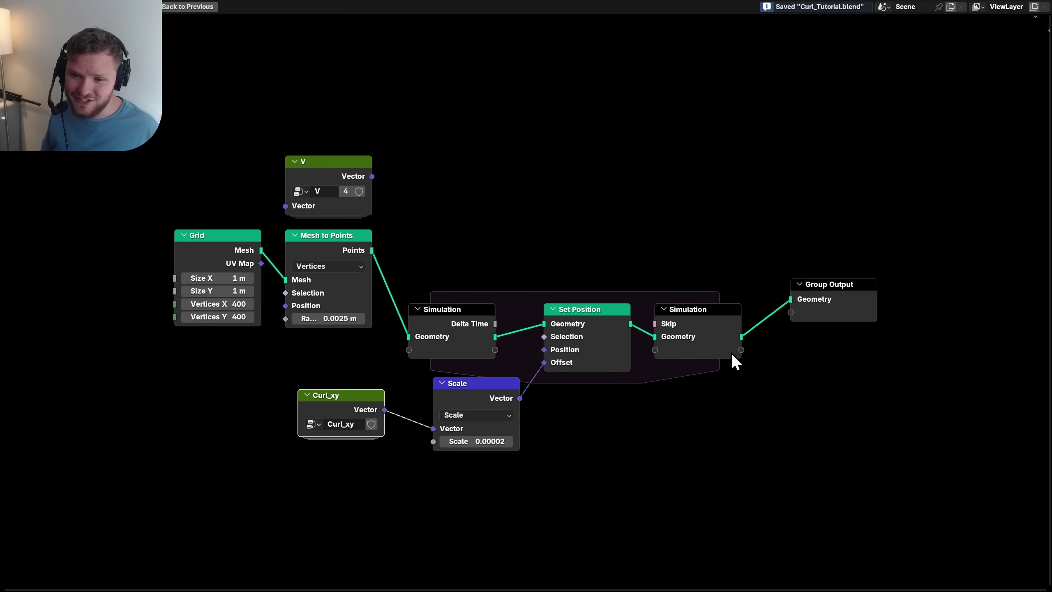
Step: Add a Repeat zone inside the simulation, routing its geometry into Set Position
left_click_drag(854, 394, 634, 267)
key("g")
key("shift+a")
type("repea")
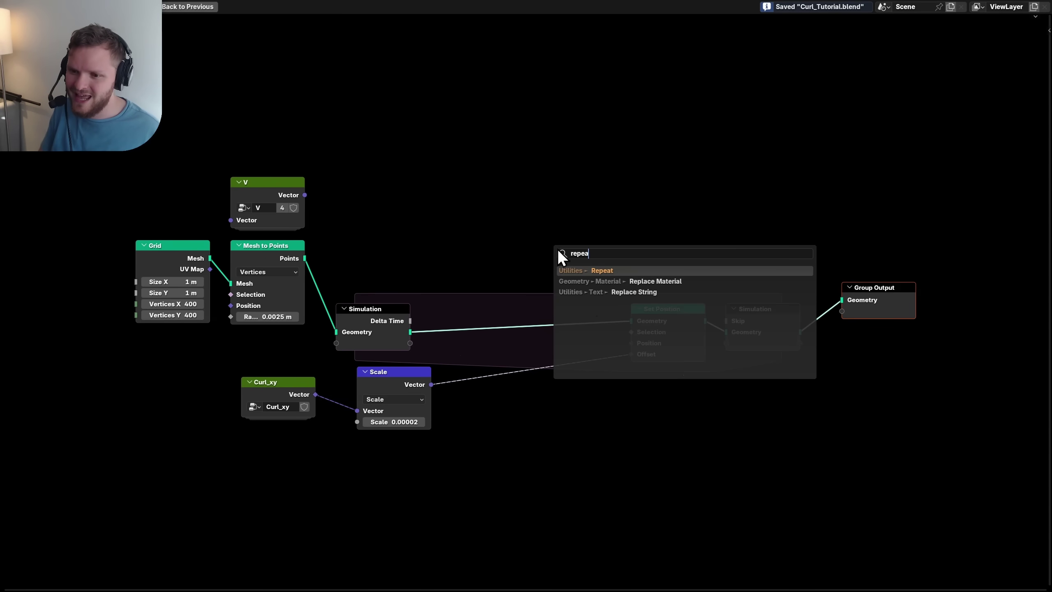
type("p")
key("Return")
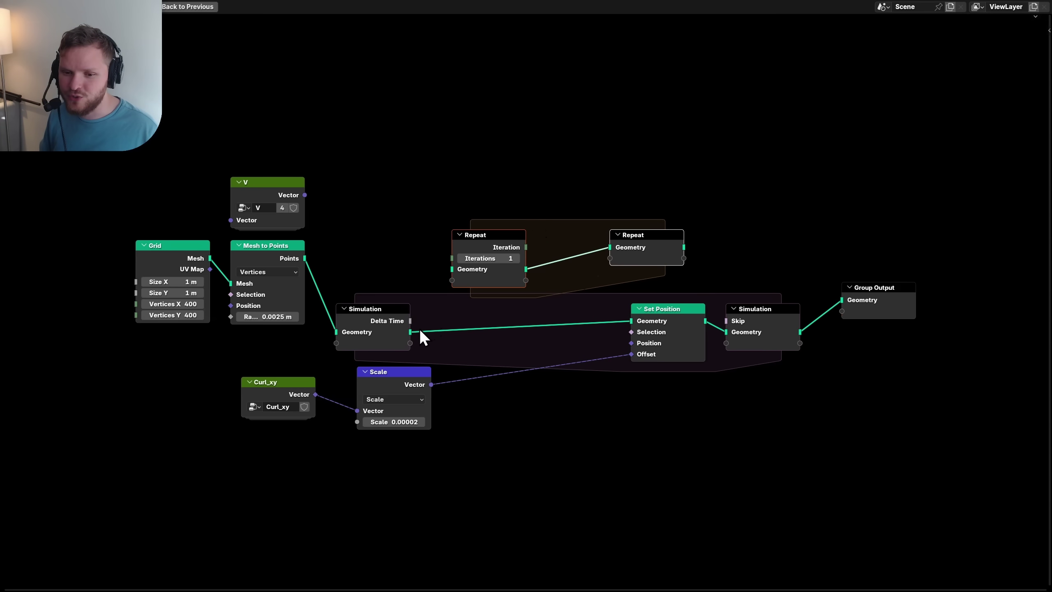
left_click_drag(410, 332, 454, 270)
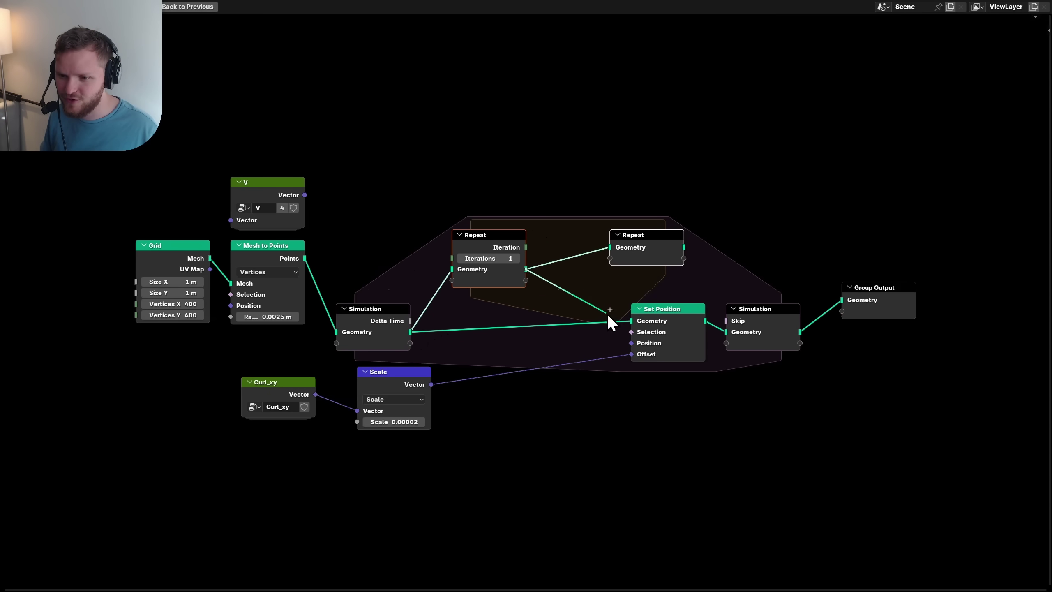
left_click_drag(612, 318, 631, 321)
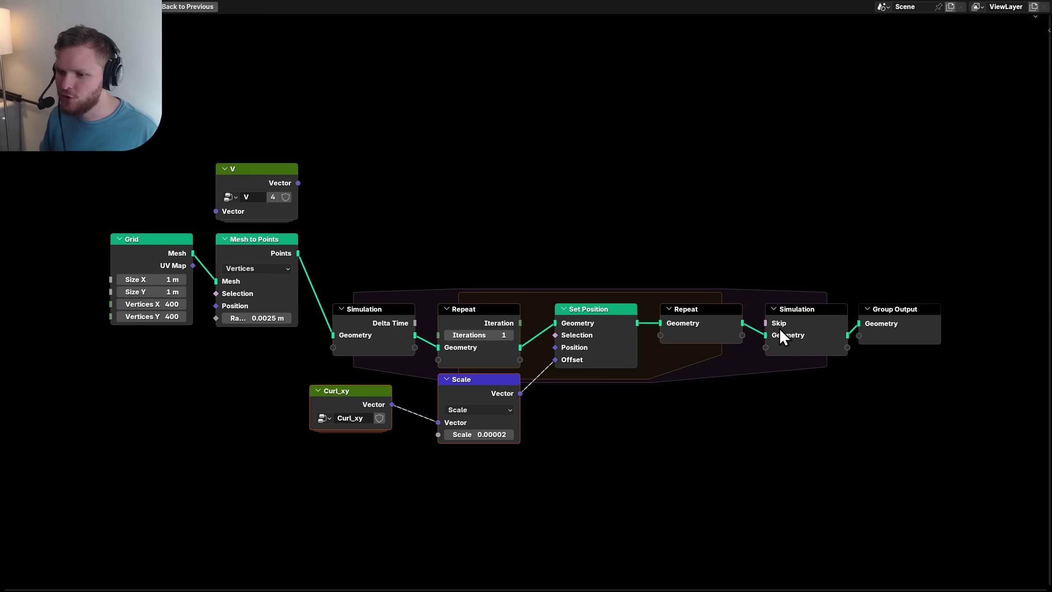
Step: Lower the curl Scale to 0.00001, replay, and set the Repeat iterations to 5
scroll(780, 328, "up", 2)
middle_click_drag(596, 430, 583, 373)
double_click(464, 426)
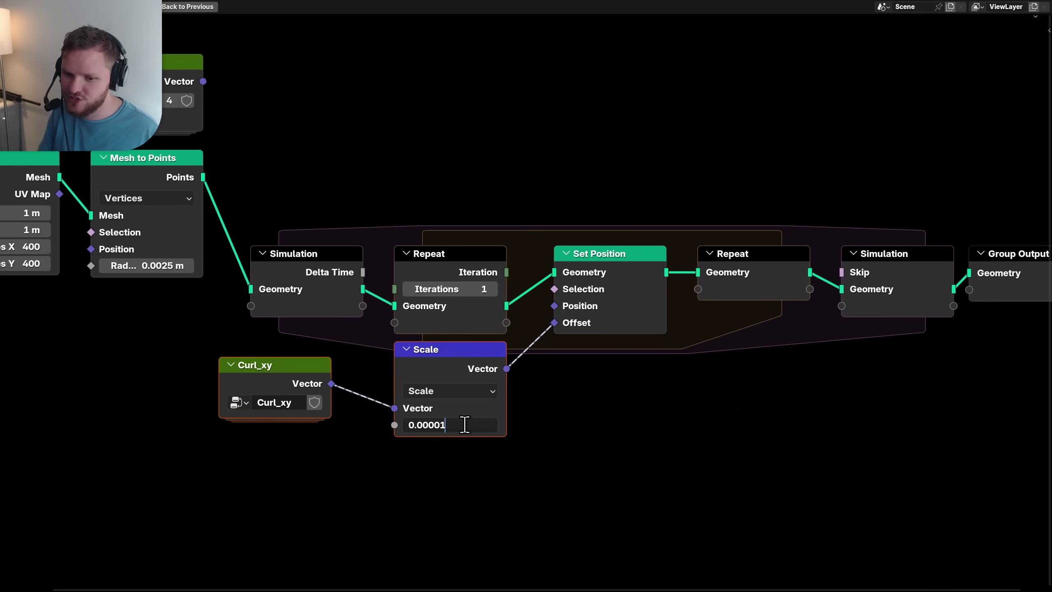
key("Return")
key("ctrl+space")
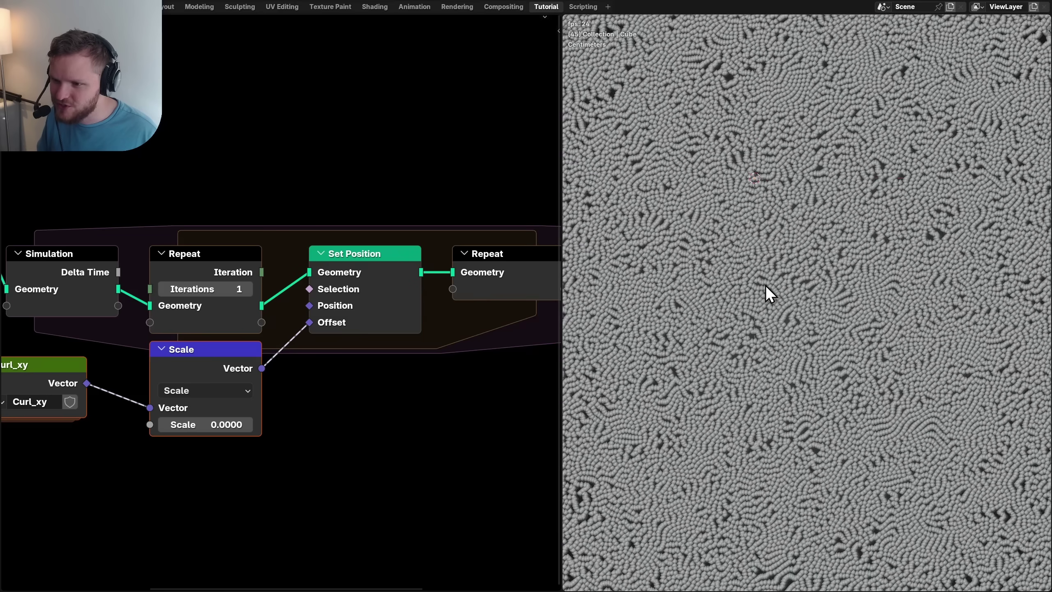
key("space")
double_click(213, 290)
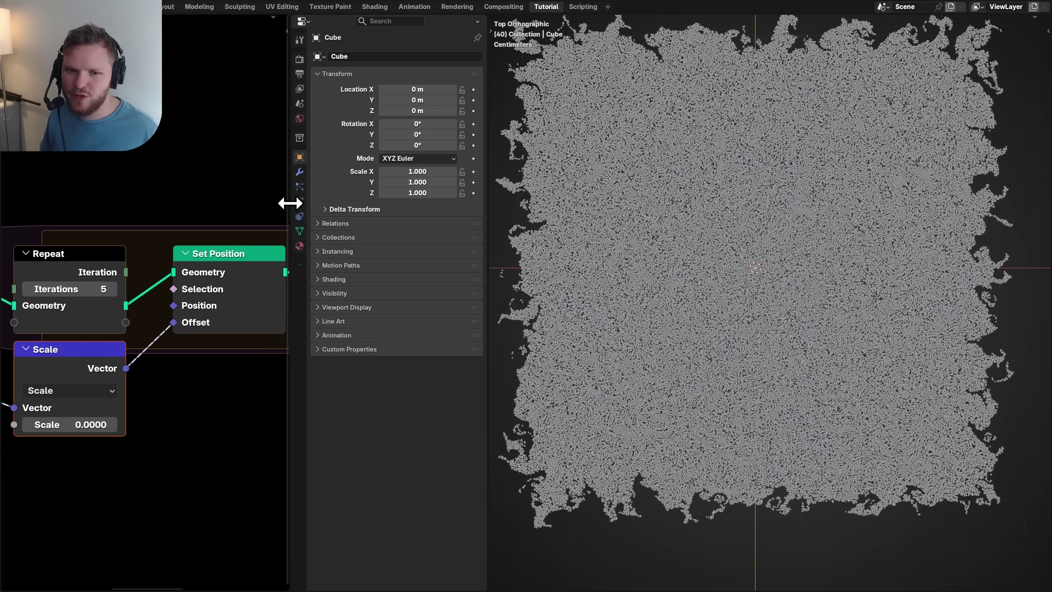
Step: Bake the Cube's Simulation Nodes in the Physics properties and watch the baked swirl play
left_click(299, 202)
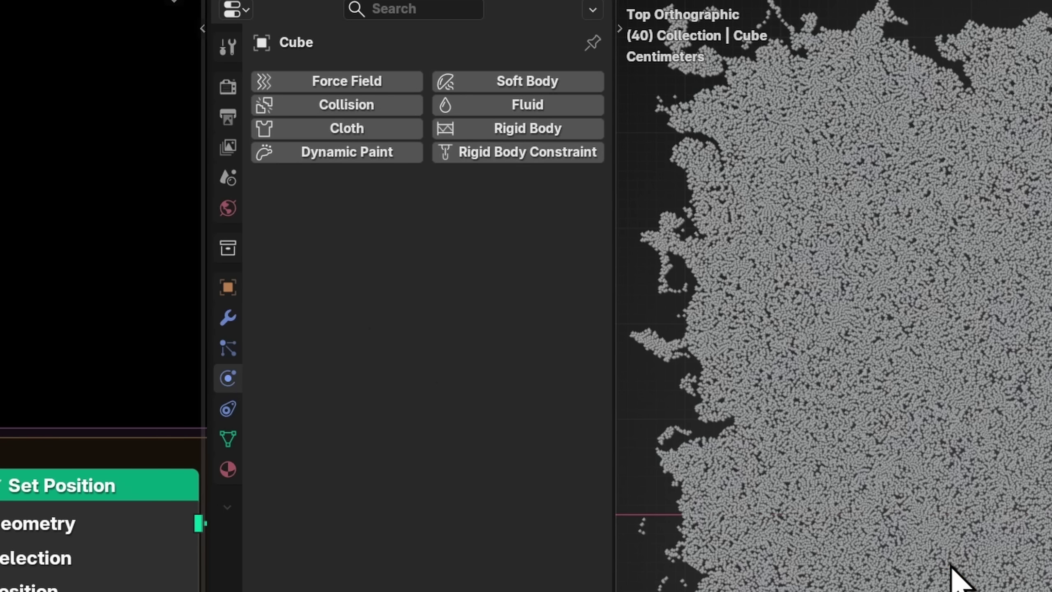
left_click(953, 568)
left_click(279, 185)
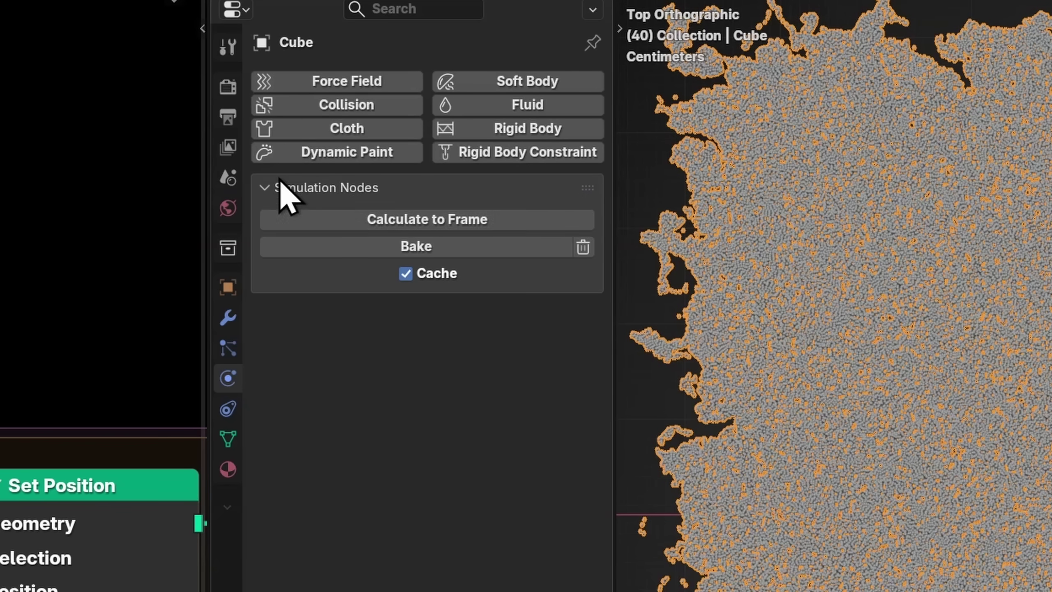
left_click(461, 246)
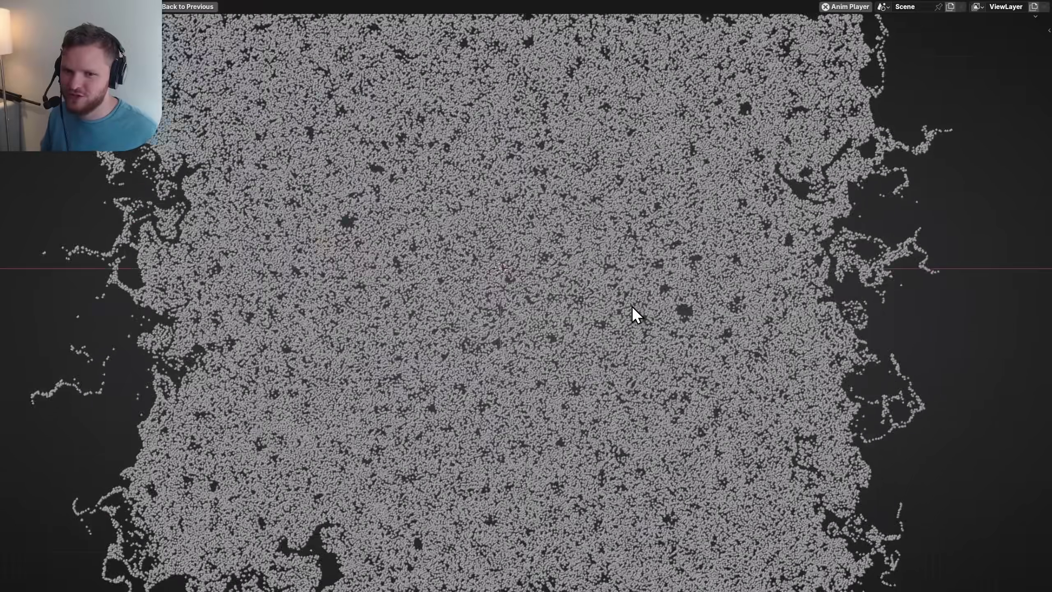
scroll(485, 287, "up", 5)
scroll(563, 303, "down", 6)
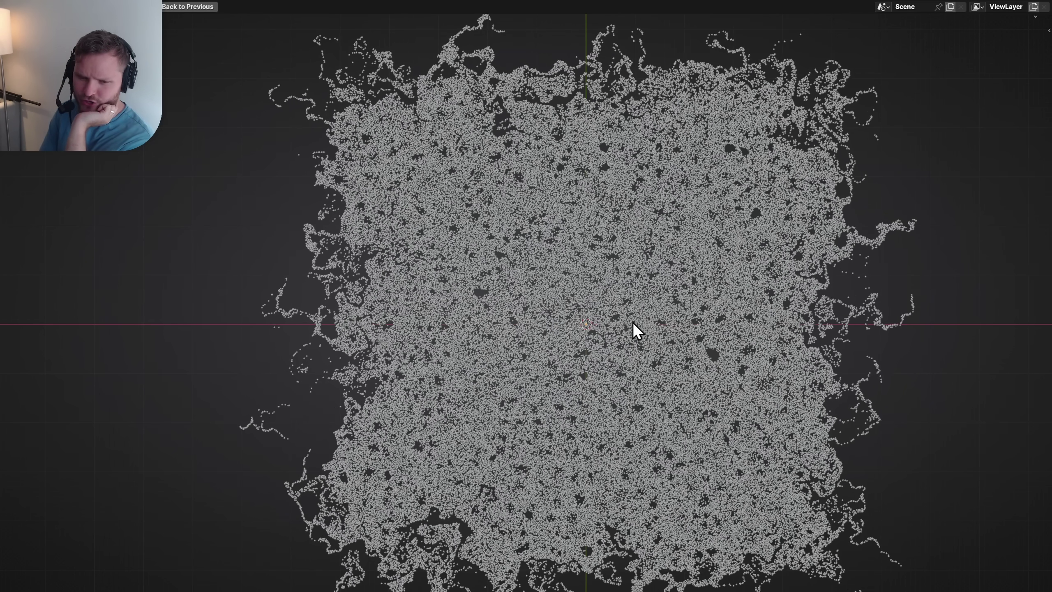
Step: Restore the split layout, rewind to frame 1, and enter the V vector-field group
key("Escape")
key("ctrl+alt+space")
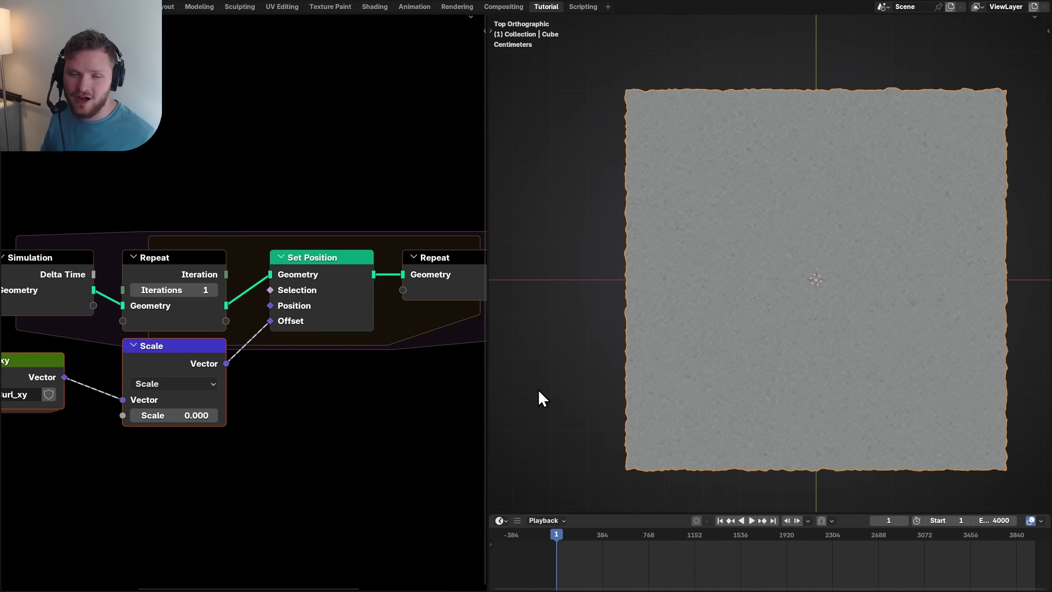
scroll(246, 300, "down", 3)
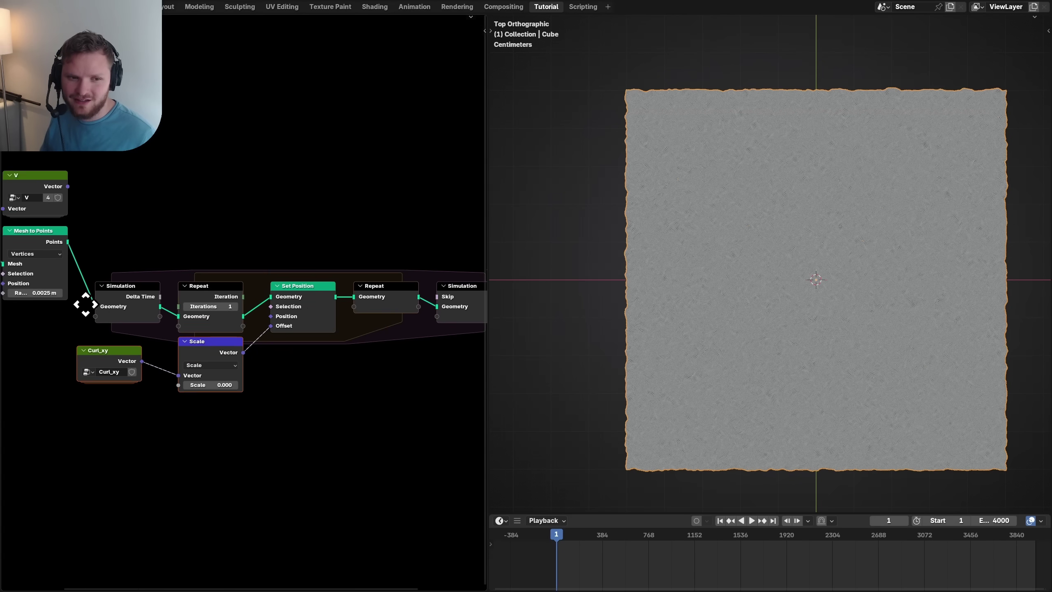
middle_click_drag(124, 240, 217, 309)
left_click(233, 264)
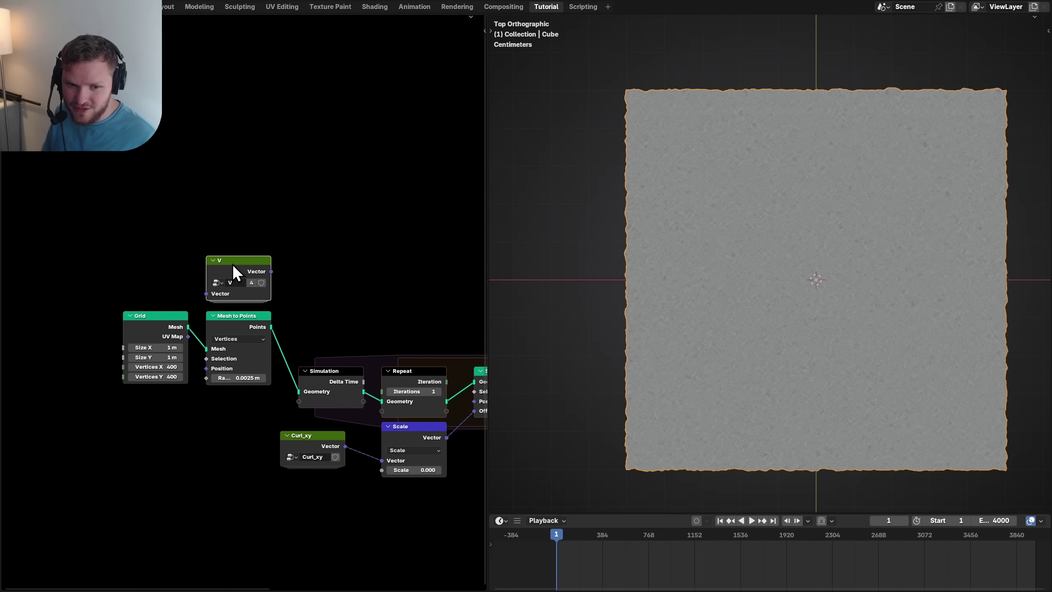
key("Tab")
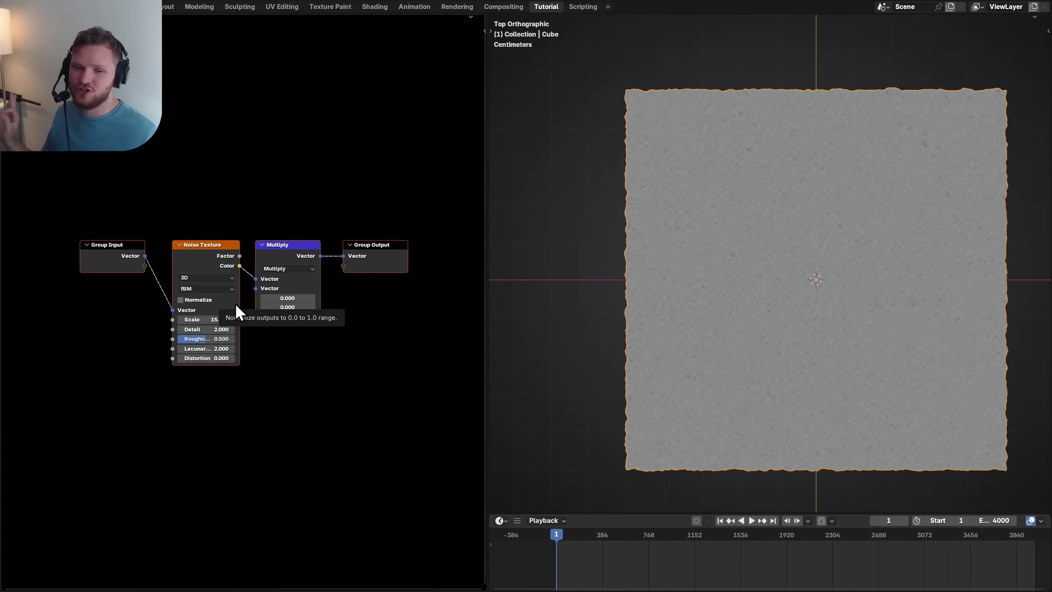
Step: Add a Wave Texture node inside the V group
scroll(220, 290, "up", 1)
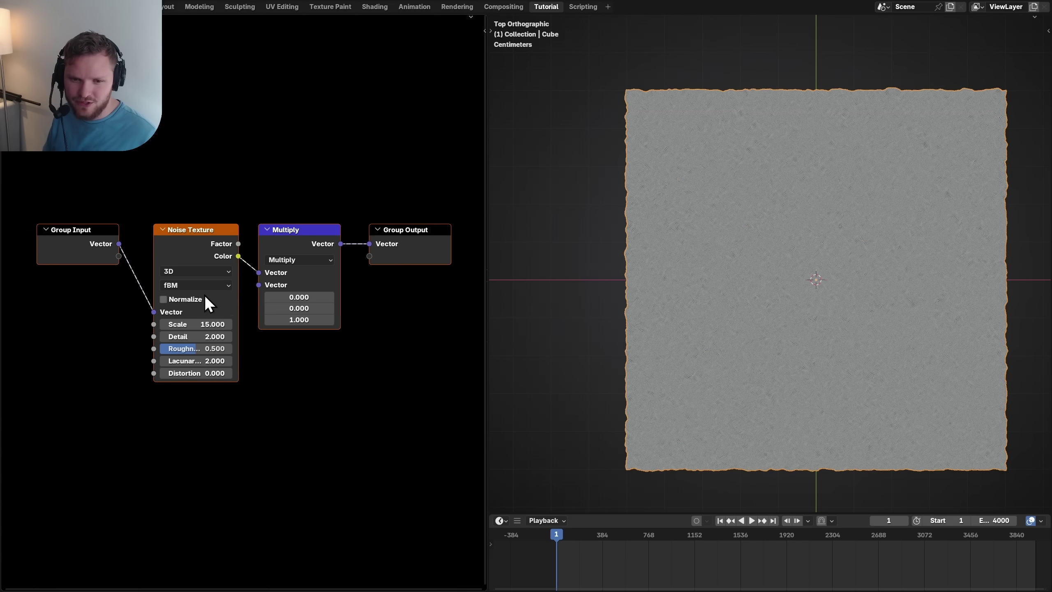
scroll(204, 295, "left", 3)
key("shift+a")
type("wave")
key("Return")
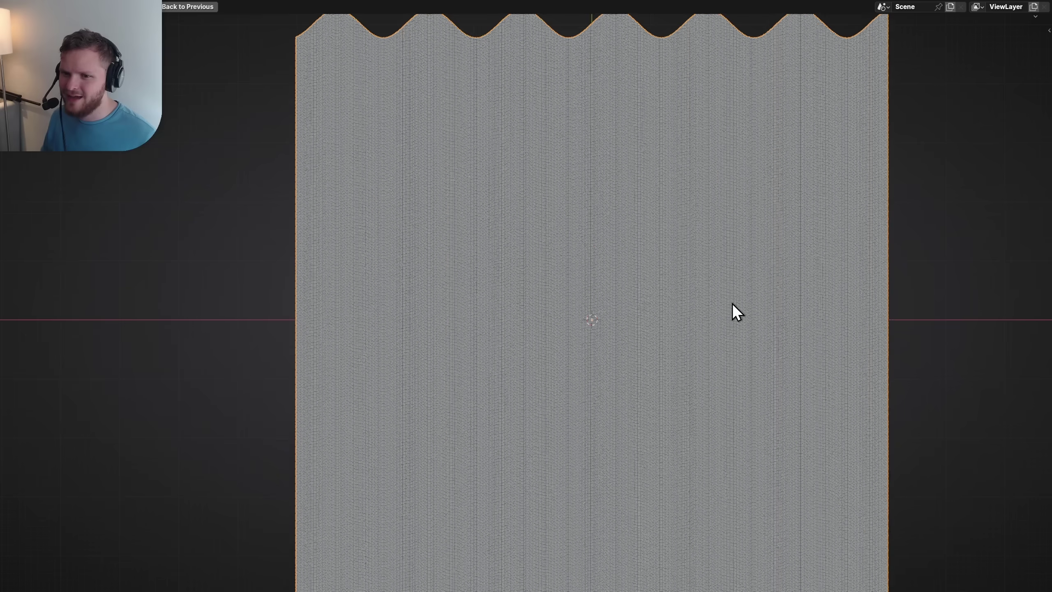
scroll(723, 301, "down", 3)
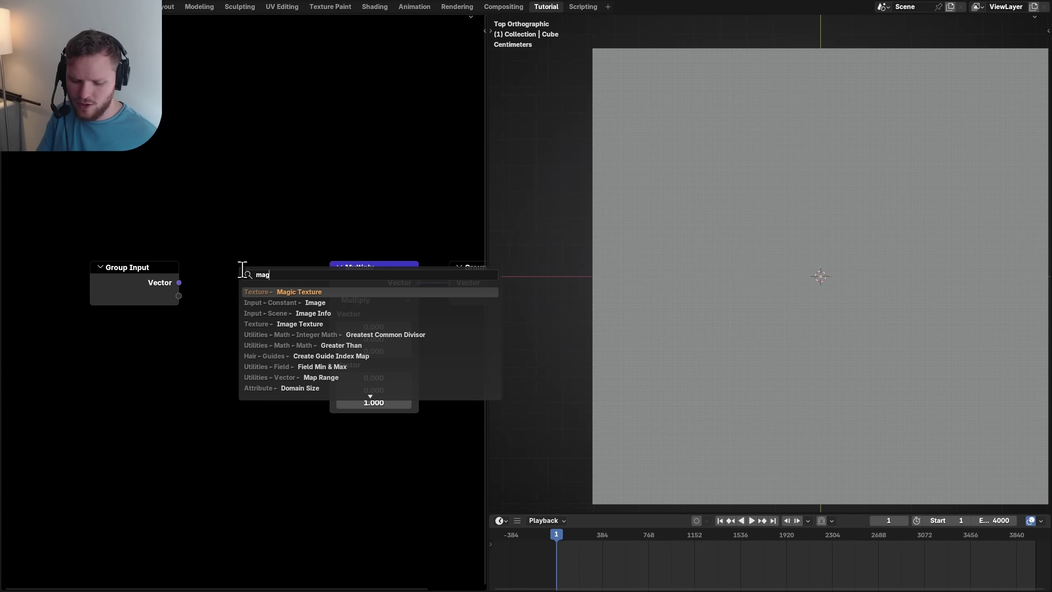
Step: Replace the Wave Texture with a Magic Texture linked from Group Input into Multiply, viewed fullscreen
key("Return")
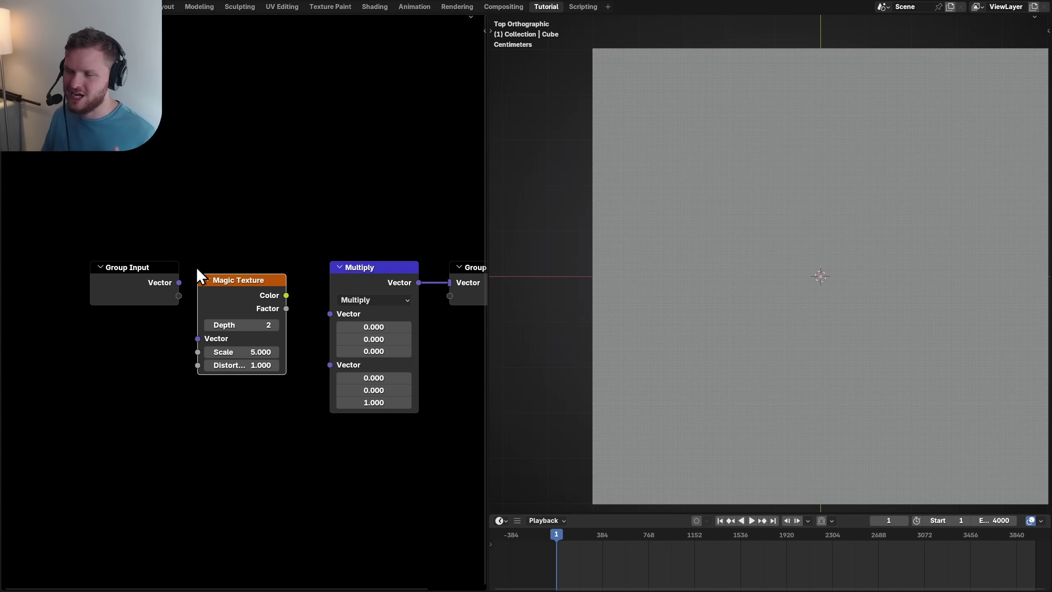
left_click(195, 266)
left_click_drag(179, 282, 187, 318)
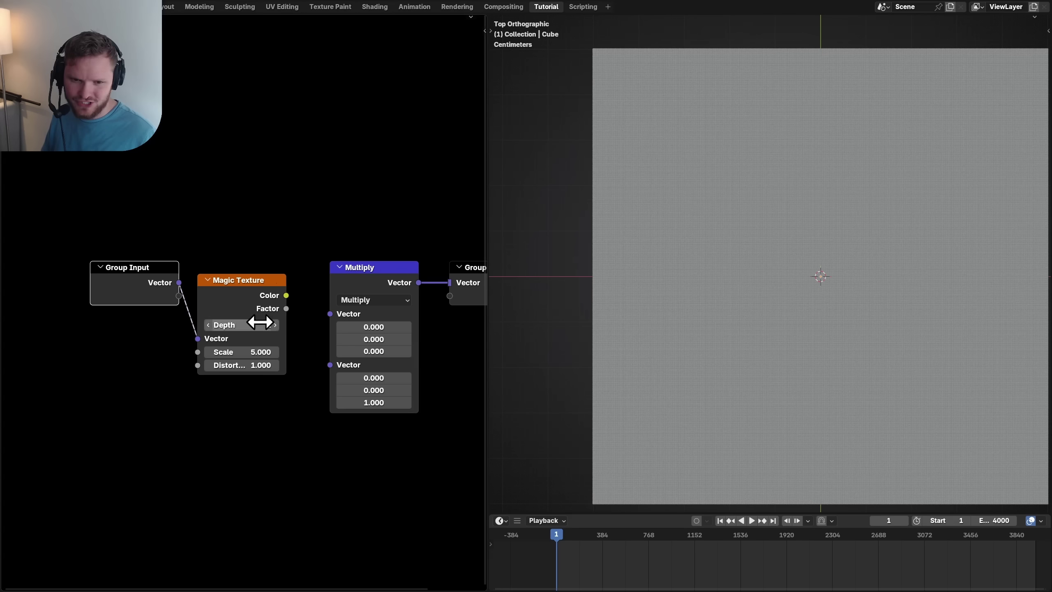
left_click_drag(286, 295, 330, 313)
left_click_drag(230, 297, 244, 284)
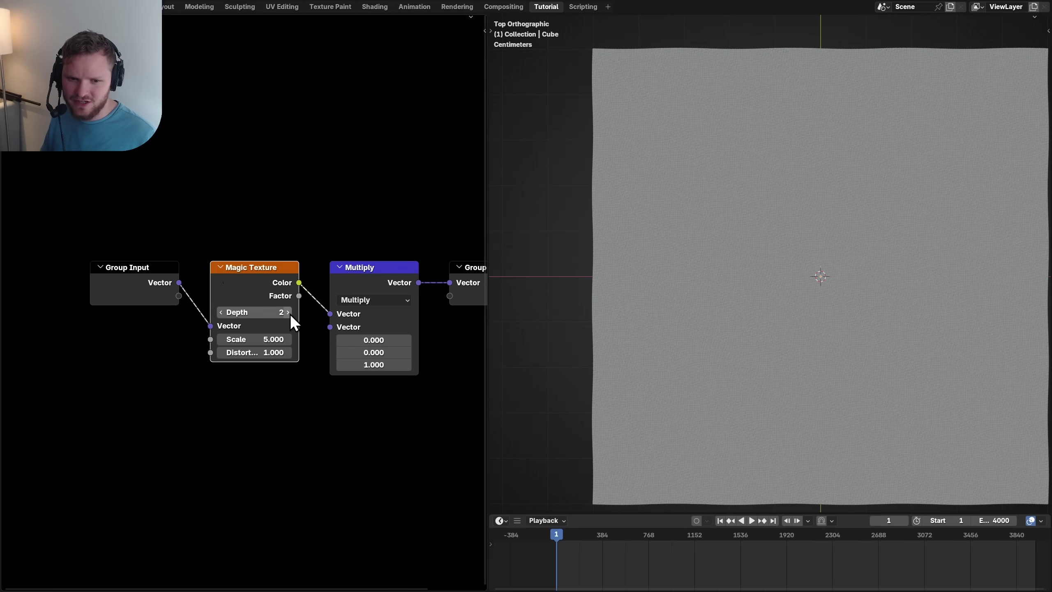
key("ctrl+alt+space")
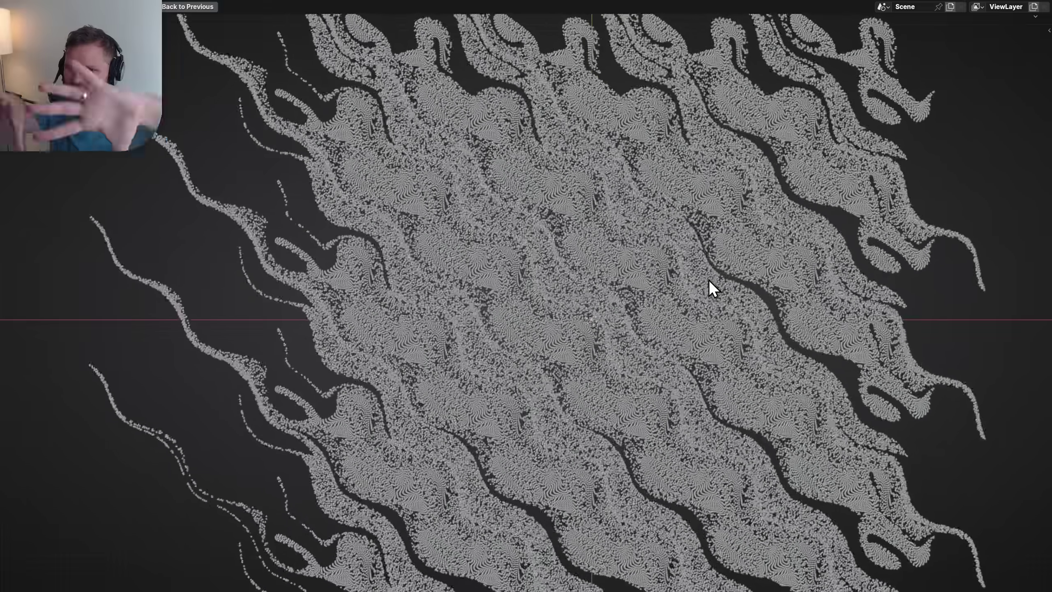
scroll(709, 287, "down", 4)
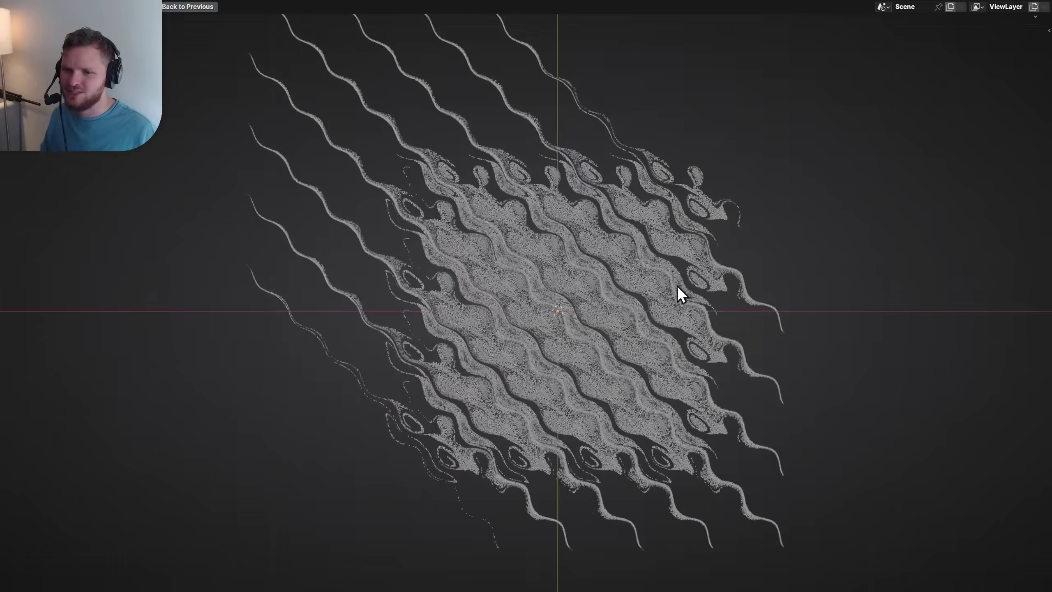
scroll(679, 294, "up", 5)
Step: Link the Group Input Vector into the Voronoi Texture and its Distance into Multiply's first Vector
key("ctrl+space")
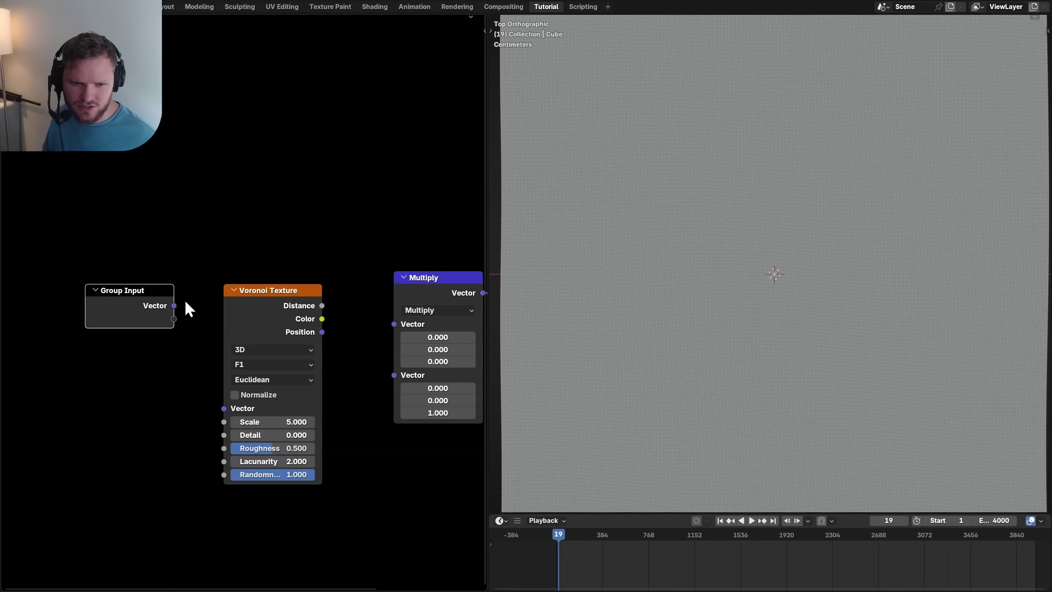
left_click_drag(192, 320, 224, 407)
middle_click_drag(224, 404, 130, 380)
left_click_drag(236, 311, 298, 286)
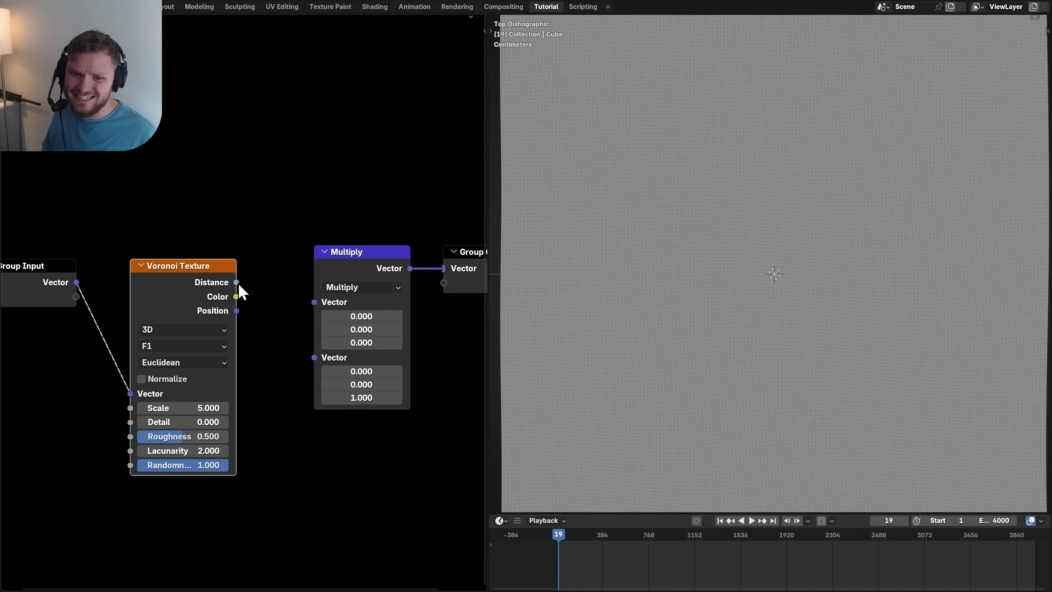
left_click_drag(234, 281, 314, 301)
Step: Play the simulation and inspect the resulting circular swirl pattern in the viewport
key("space")
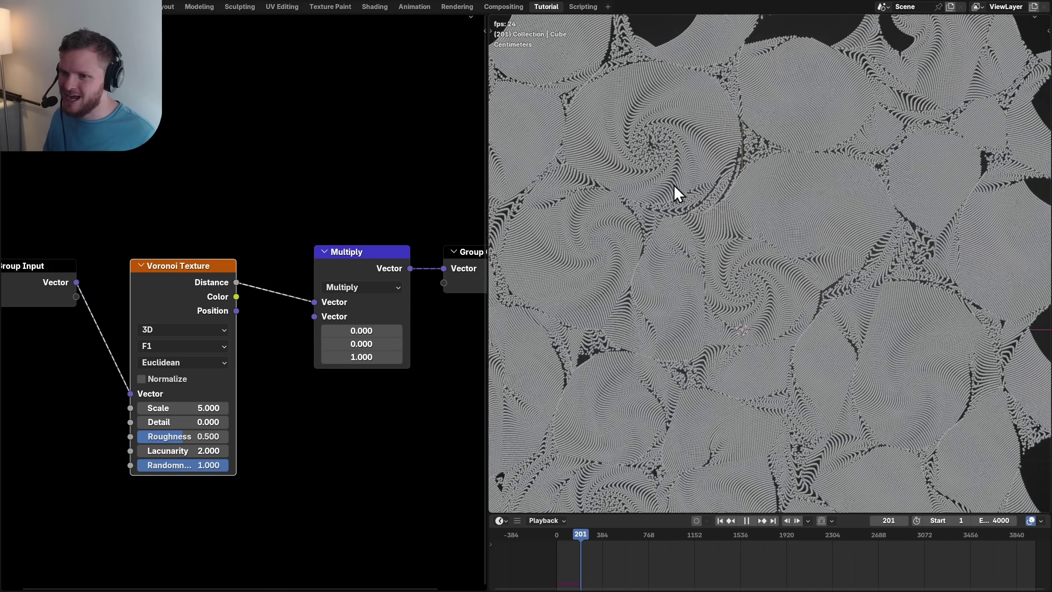
middle_click_drag(794, 400, 787, 270, "shift")
scroll(786, 270, "up", 3)
key("space")
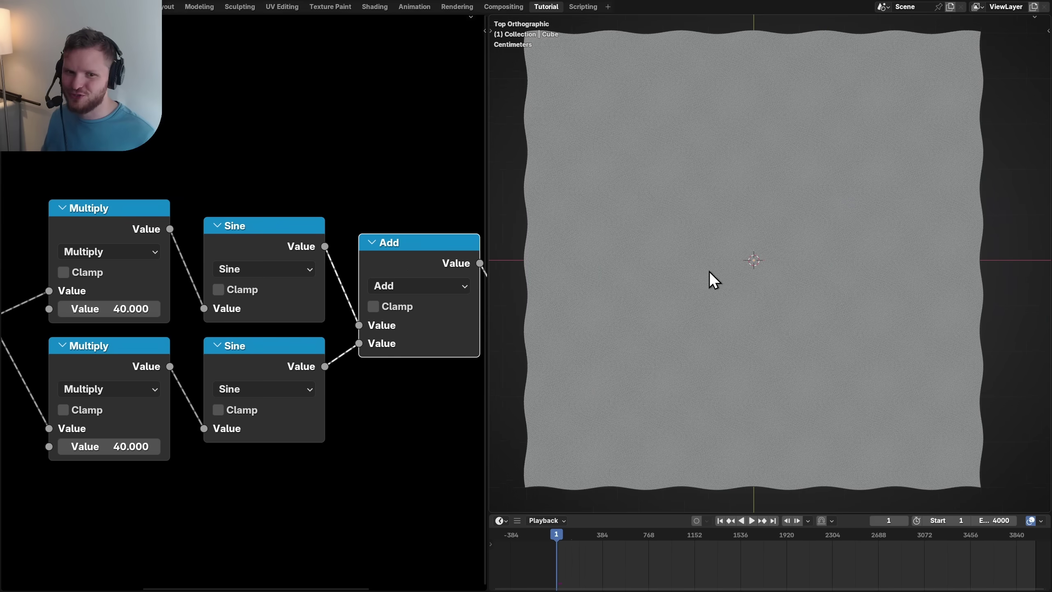
Step: Bring the Separate XYZ, Multiply, Sine and Add chain into view and maximize the 3D viewport
scroll(189, 323, "down", 2)
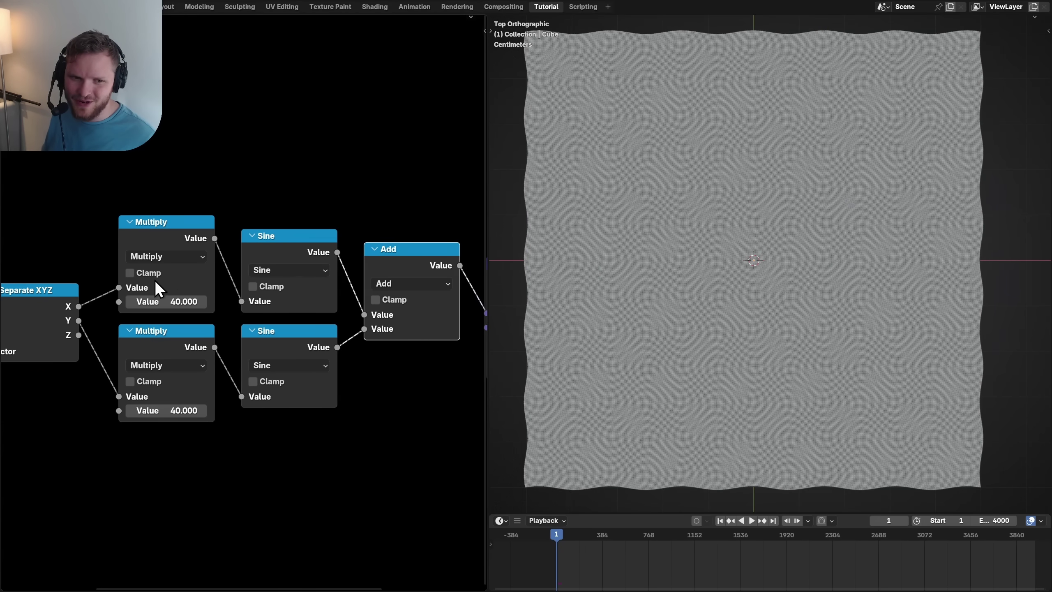
middle_click_drag(192, 284, 97, 298)
key("ctrl+alt+space")
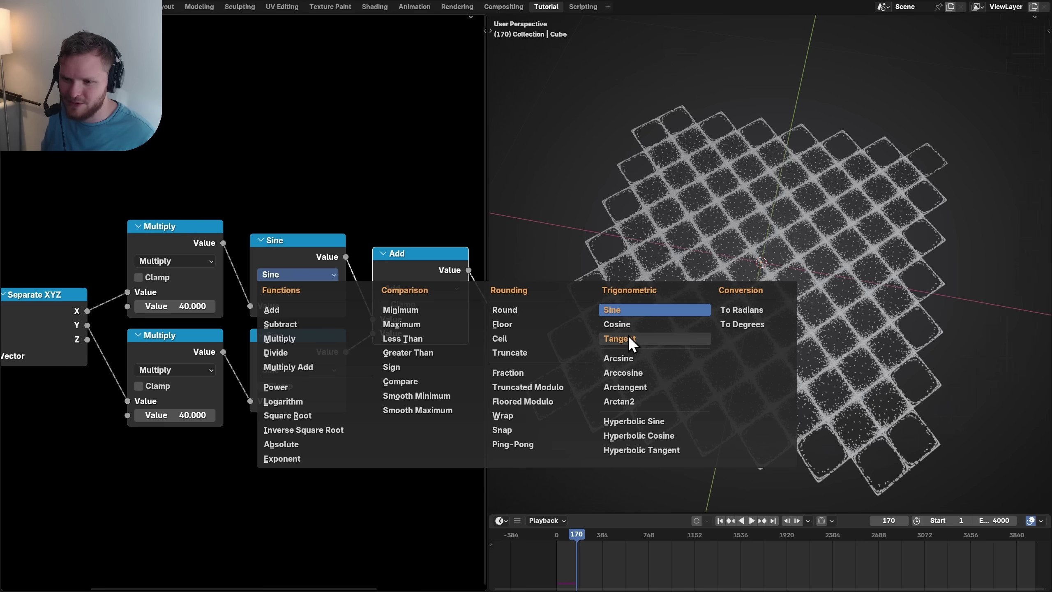
Step: Switch the upper Sine node to Tangent, replay from frame 1, and view from top orthographic
left_click(628, 338)
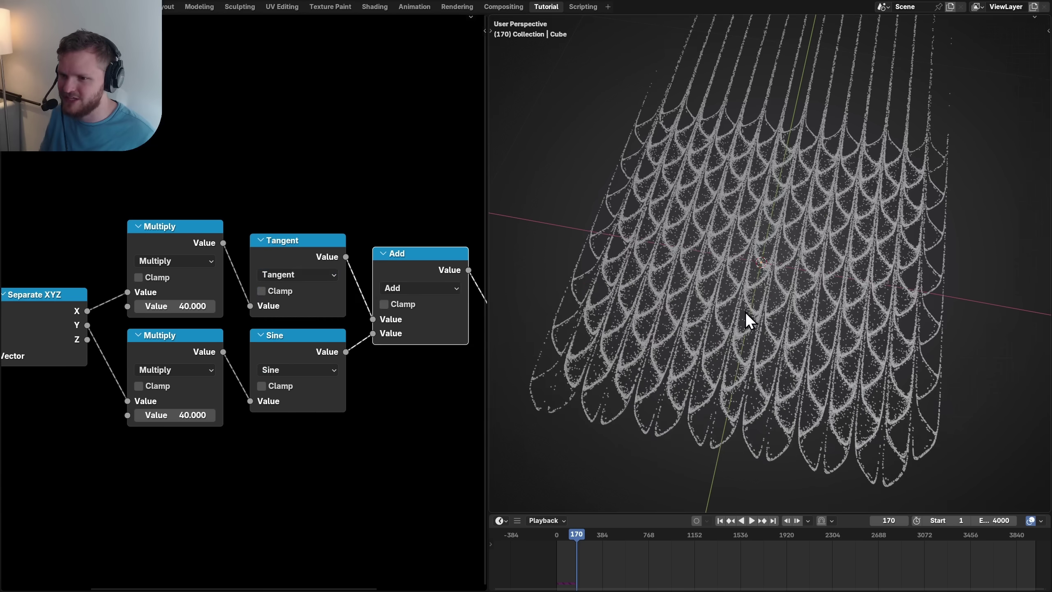
key("shift+Left")
key("space")
key("Escape")
key("KP_7")
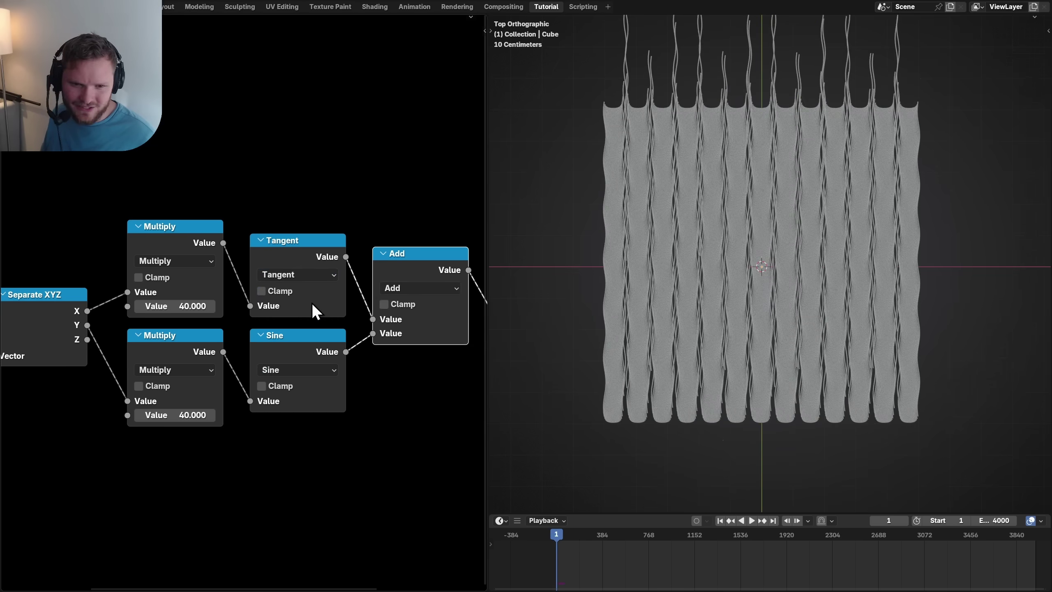